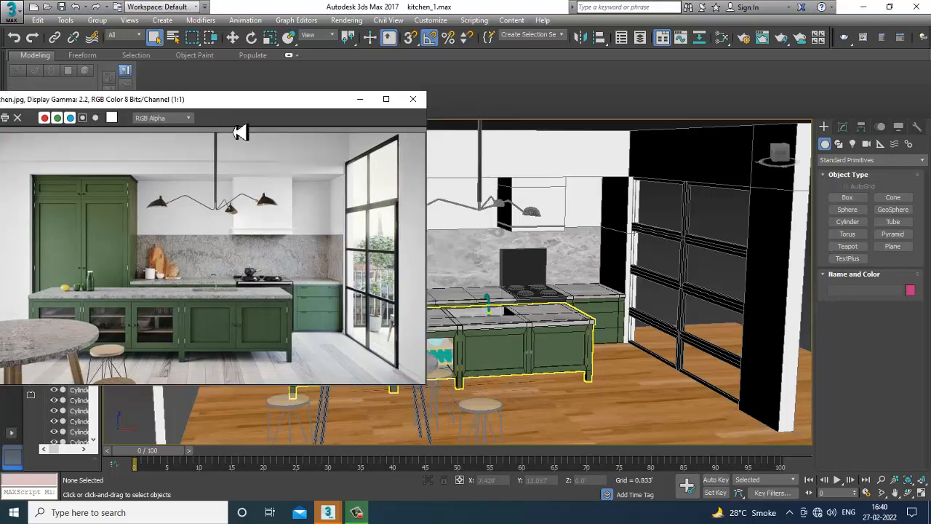
# Create a box about 30 by 32 ft covering the whole kitchen floor plan in the top view.
pyautogui.scroll(-5, 588, 235)
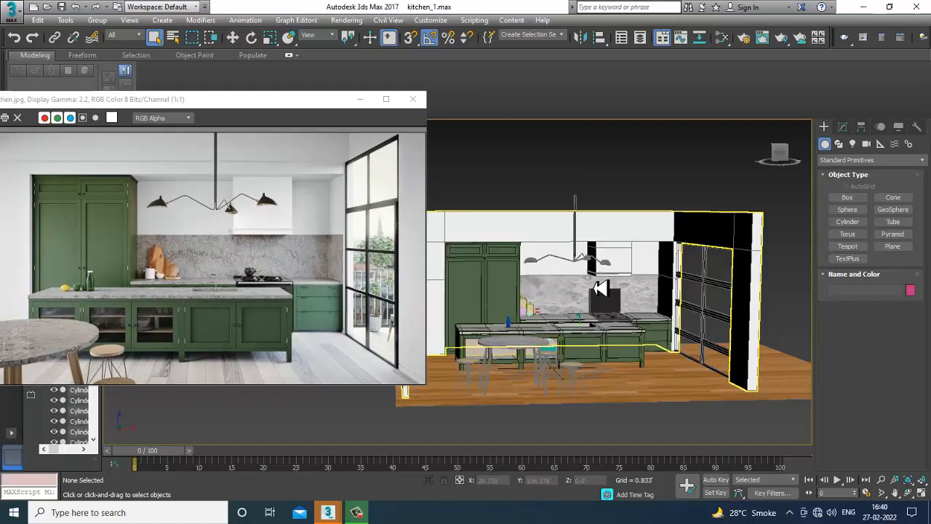
pyautogui.scroll(4, 606, 301)
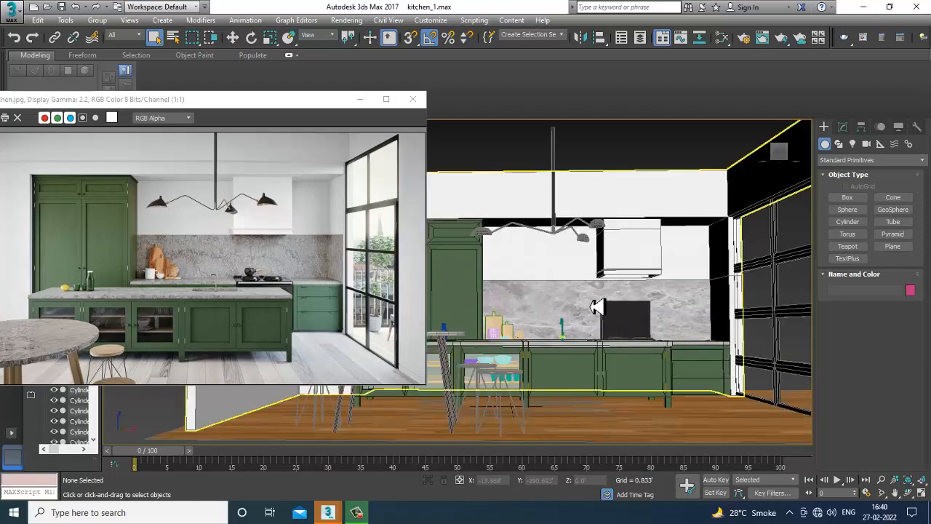
pyautogui.keyDown('alt'); pyautogui.moveTo(597, 308); pyautogui.dragTo(564, 287, button='middle'); pyautogui.keyUp('alt')
pyautogui.scroll(3, 652, 343)
pyautogui.scroll(-3, 624, 344)
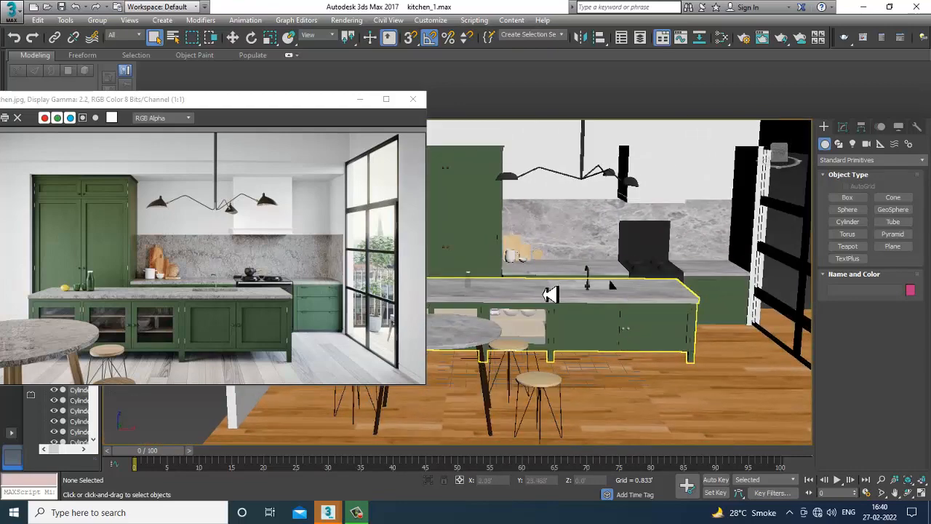
pyautogui.scroll(-6, 588, 347)
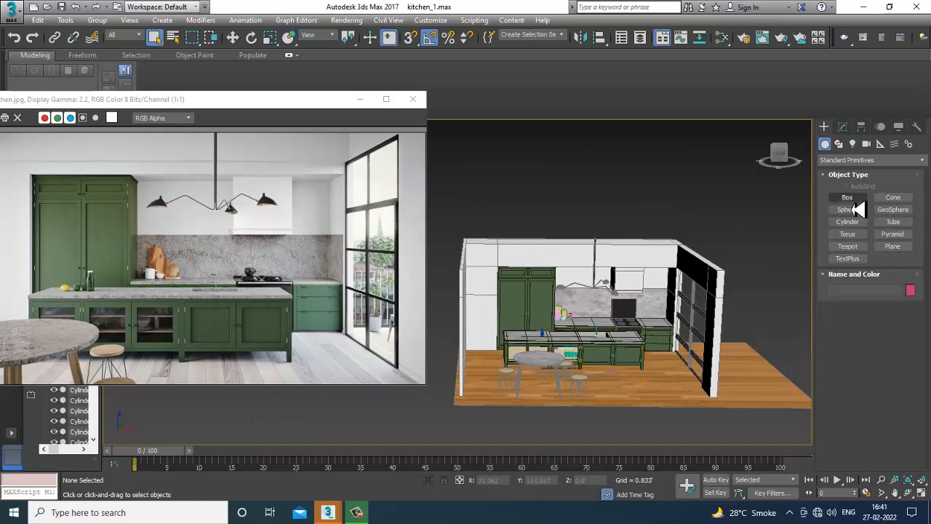
pyautogui.click(848, 197)
pyautogui.hotkey('alt', 'w')
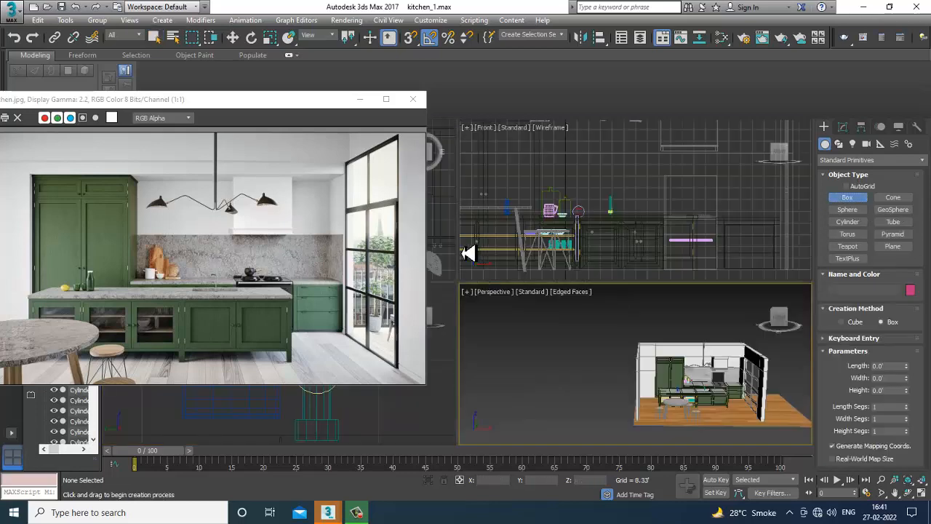
pyautogui.click(448, 244)
pyautogui.hotkey('alt', 'w')
pyautogui.scroll(-3, 524, 273)
pyautogui.scroll(-5, 571, 252)
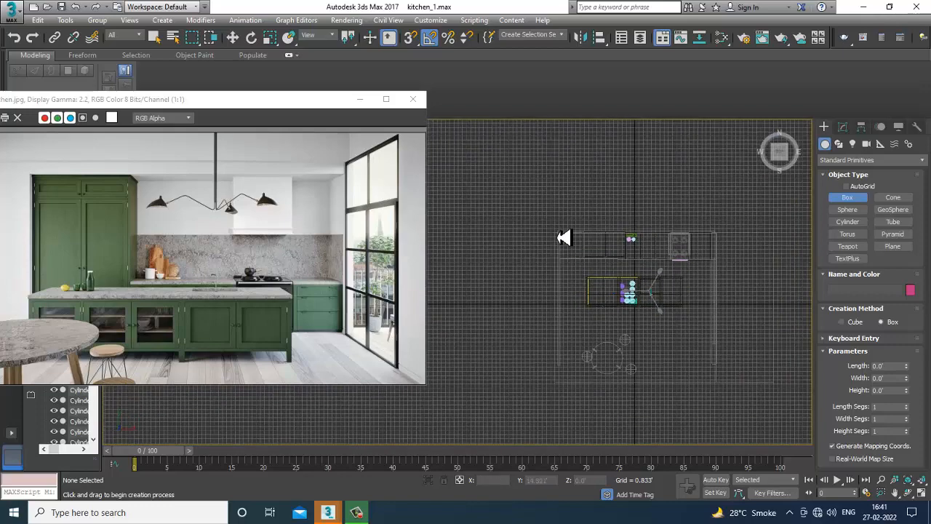
pyautogui.moveTo(556, 229); pyautogui.dragTo(700, 370)
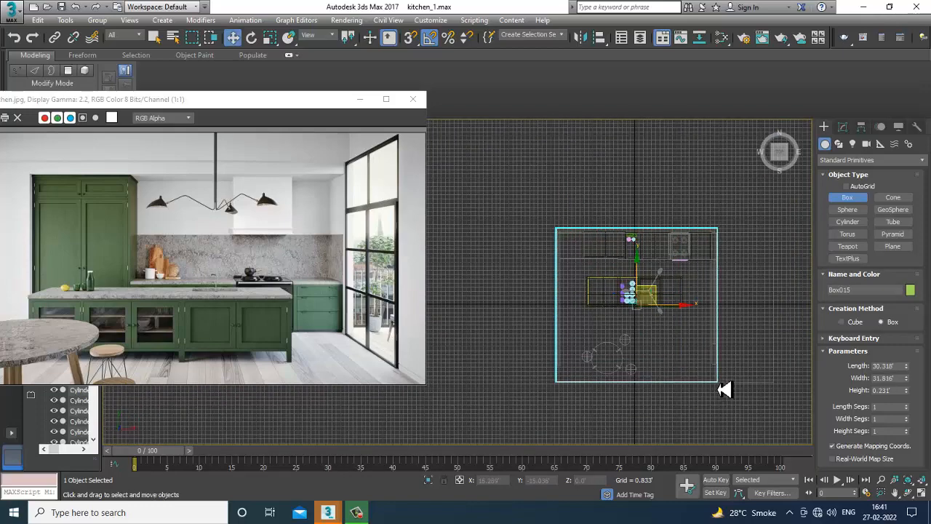
# Reduce the box's height to about 0.143 ft.
pyautogui.hotkey('alt', 'w')
pyautogui.click(730, 410)
pyautogui.hotkey('alt', 'w')
pyautogui.scroll(4, 601, 362)
pyautogui.keyDown('alt'); pyautogui.moveTo(600, 363); pyautogui.dragTo(618, 382, button='middle'); pyautogui.keyUp('alt')
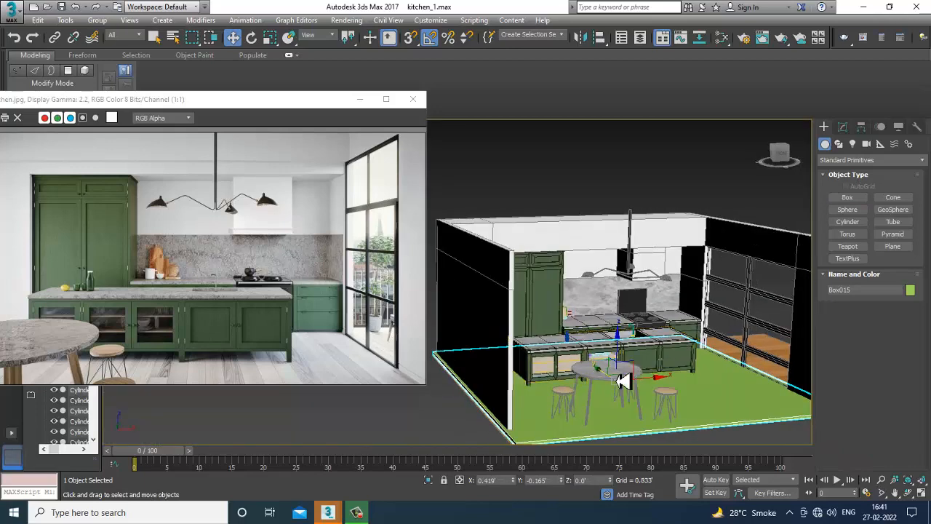
pyautogui.click(842, 128)
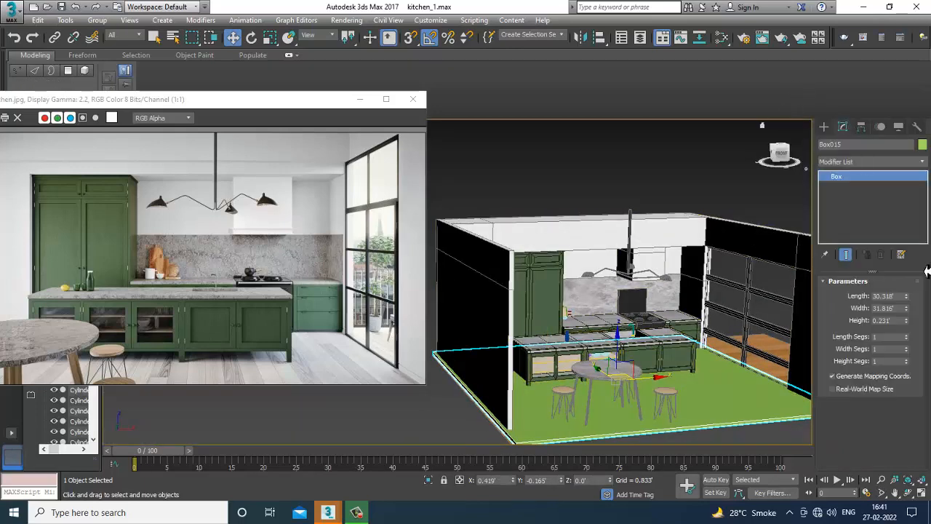
pyautogui.moveTo(910, 329); pyautogui.dragTo(918, 345)
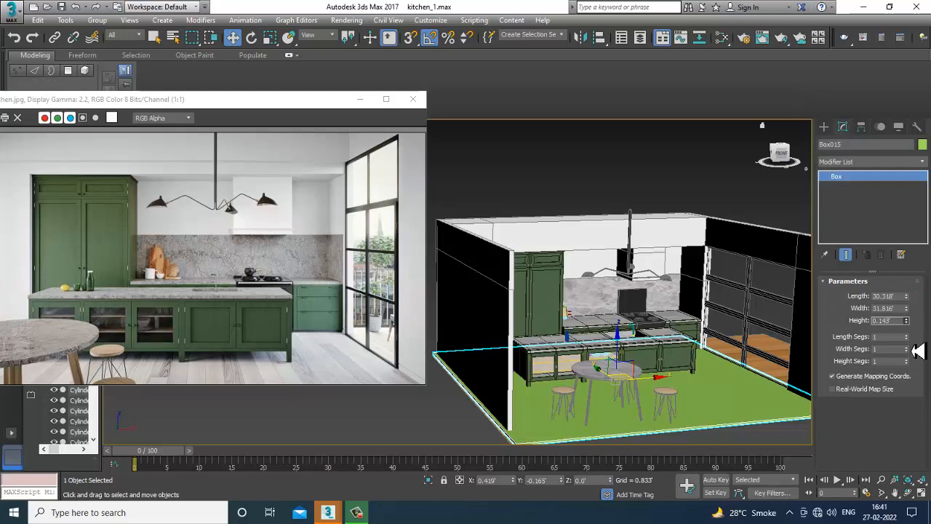
# Move the box up to about 15.7 ft so it sits on top of the walls as a ceiling.
pyautogui.moveTo(622, 324); pyautogui.dragTo(619, 207)
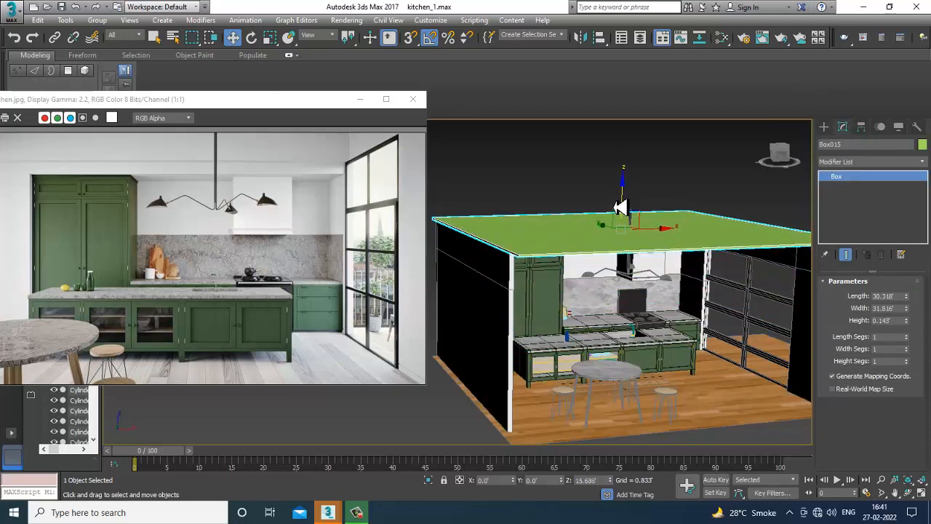
pyautogui.keyDown('alt'); pyautogui.moveTo(585, 213); pyautogui.dragTo(619, 256, button='middle'); pyautogui.keyUp('alt')
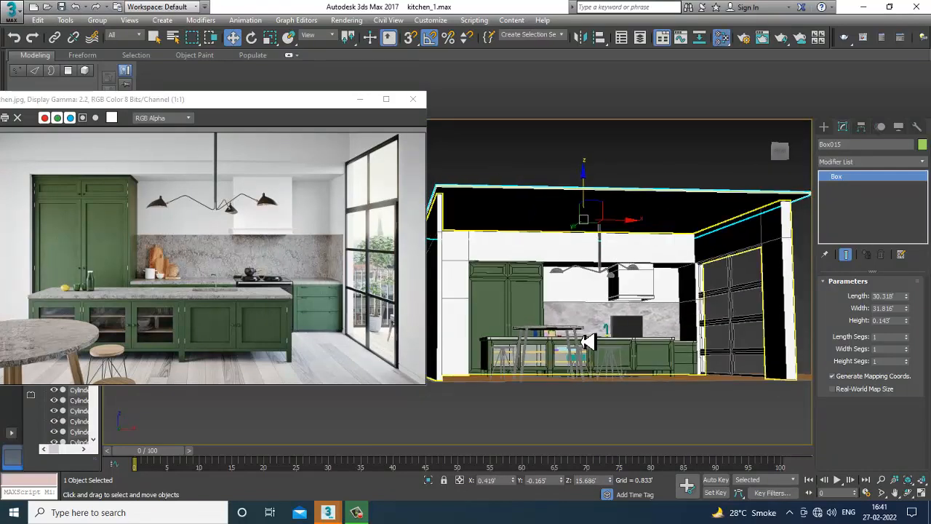
# Assign the wall tex VRay material to the ceiling box in the Slate Material Editor.
pyautogui.press('m')
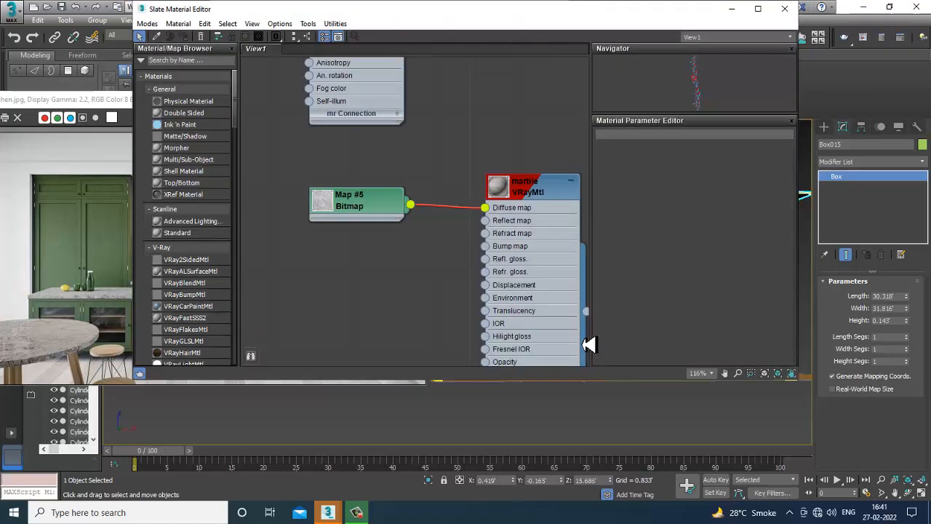
pyautogui.scroll(-8, 463, 333)
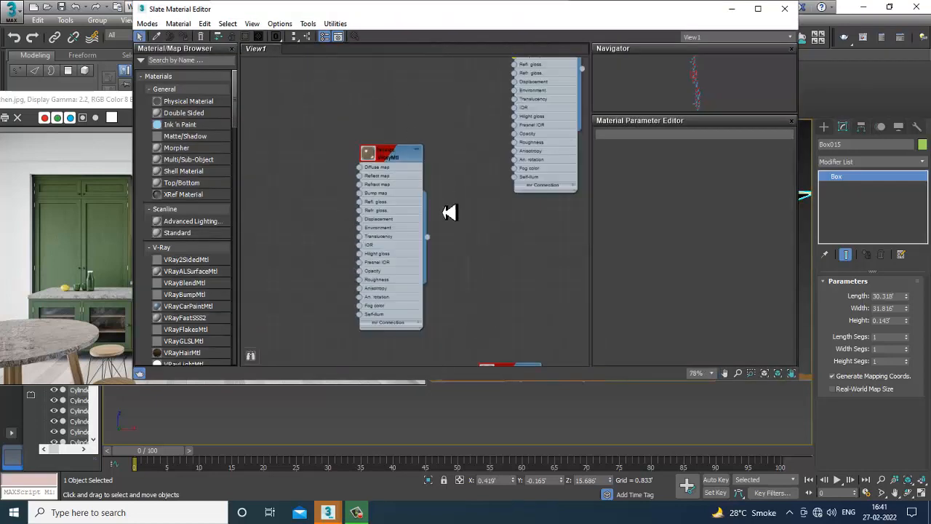
pyautogui.moveTo(516, 175); pyautogui.dragTo(519, 249, button='middle')
pyautogui.moveTo(489, 60); pyautogui.dragTo(491, 233, button='middle')
pyautogui.moveTo(459, 61); pyautogui.dragTo(455, 221, button='middle')
pyautogui.moveTo(464, 127); pyautogui.dragTo(472, 190, button='middle')
pyautogui.scroll(2, 455, 246)
pyautogui.moveTo(444, 70); pyautogui.dragTo(450, 231, button='middle')
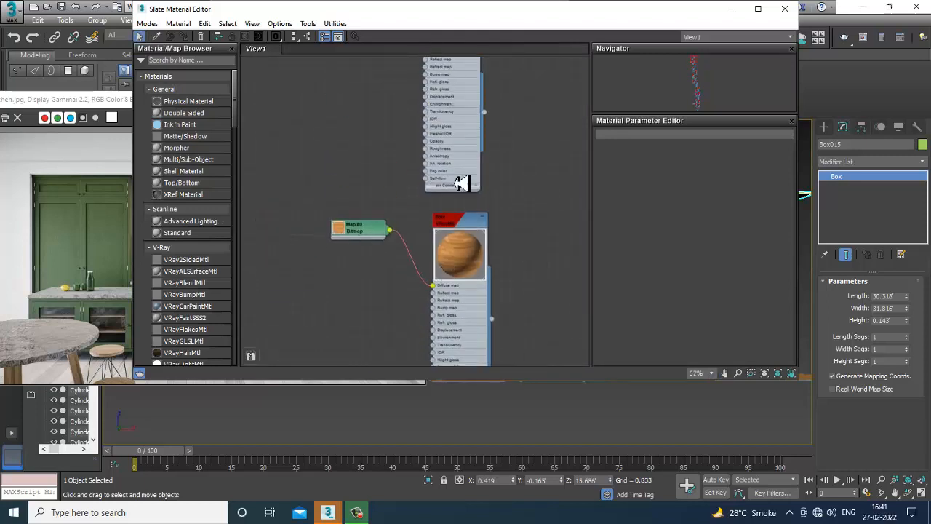
pyautogui.moveTo(472, 67); pyautogui.dragTo(468, 203, button='middle')
pyautogui.moveTo(467, 144); pyautogui.dragTo(470, 166, button='middle')
pyautogui.scroll(1, 456, 204)
pyautogui.moveTo(473, 222); pyautogui.dragTo(475, 61, button='middle')
pyautogui.scroll(-2, 480, 268)
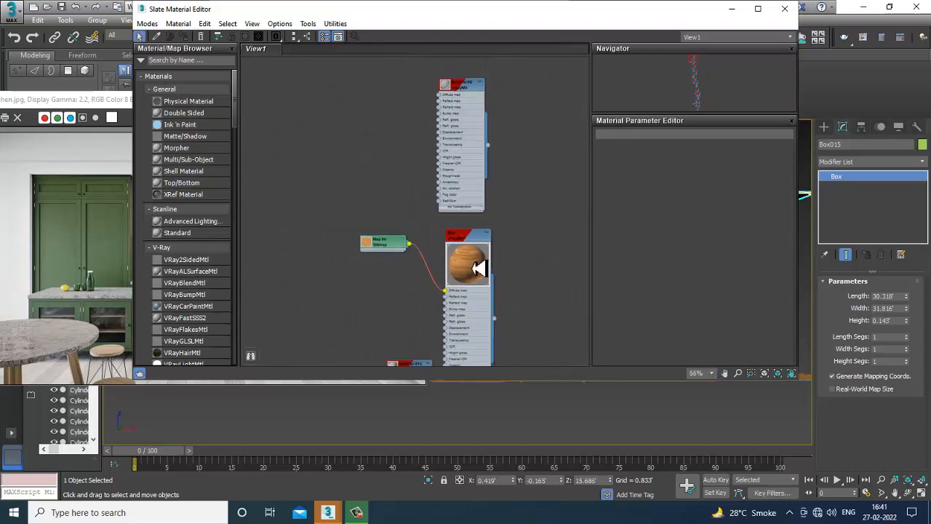
pyautogui.moveTo(480, 268)
pyautogui.mouseDown(button='middle')
pyautogui.moveTo(468, 65)
pyautogui.moveTo(485, 73)
pyautogui.mouseUp(button='middle')
pyautogui.moveTo(518, 249)
pyautogui.mouseDown(button='middle')
pyautogui.moveTo(501, 66)
pyautogui.moveTo(491, 71)
pyautogui.mouseUp(button='middle')
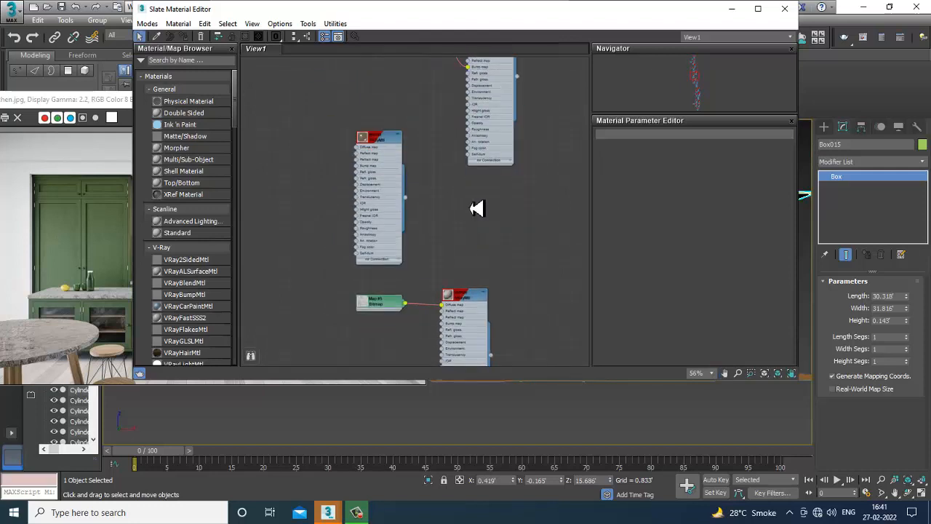
pyautogui.moveTo(480, 225); pyautogui.dragTo(489, 102, button='middle')
pyautogui.scroll(2, 492, 193)
pyautogui.moveTo(488, 246)
pyautogui.mouseDown(button='middle')
pyautogui.moveTo(490, 104)
pyautogui.moveTo(481, 87)
pyautogui.mouseUp(button='middle')
pyautogui.click(492, 262)
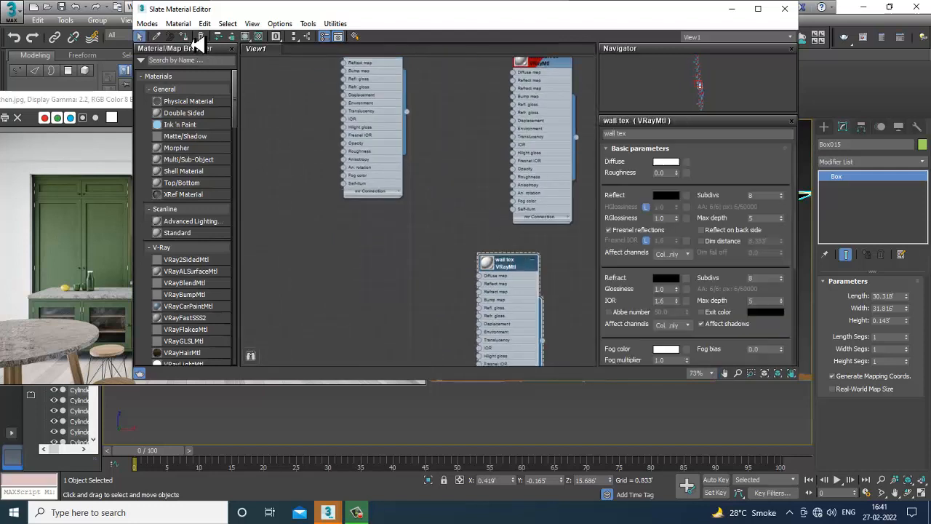
pyautogui.click(732, 9)
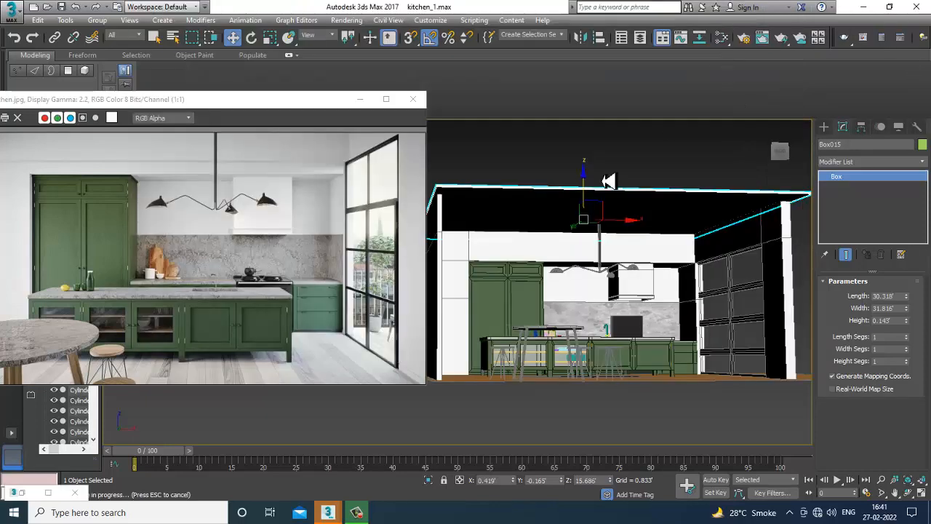
# Orbit and zoom around the kitchen model to inspect the room and ceiling from inside.
pyautogui.scroll(-2, 619, 230)
pyautogui.scroll(8, 635, 248)
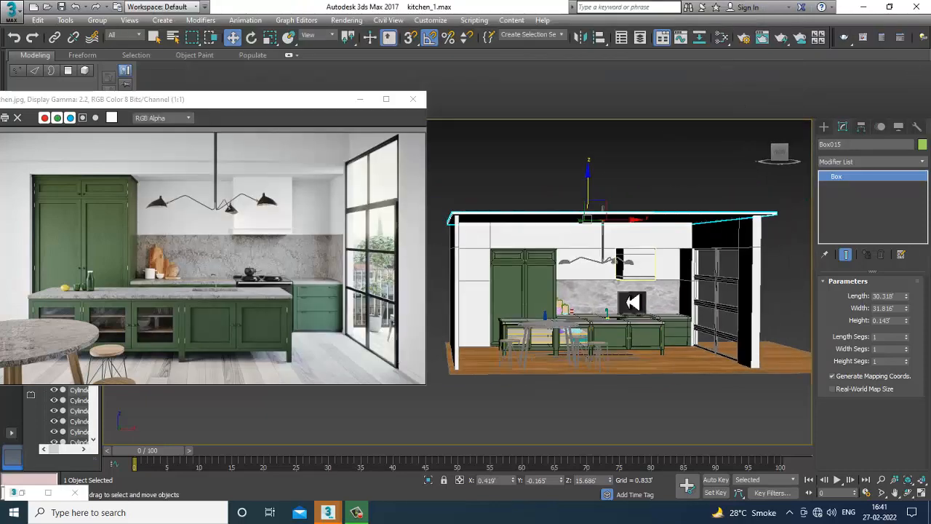
pyautogui.keyDown('alt'); pyautogui.moveTo(686, 299); pyautogui.dragTo(618, 288, button='middle'); pyautogui.keyUp('alt')
pyautogui.scroll(2, 642, 293)
pyautogui.scroll(-3, 620, 291)
pyautogui.moveTo(659, 318); pyautogui.dragTo(650, 317, button='middle')
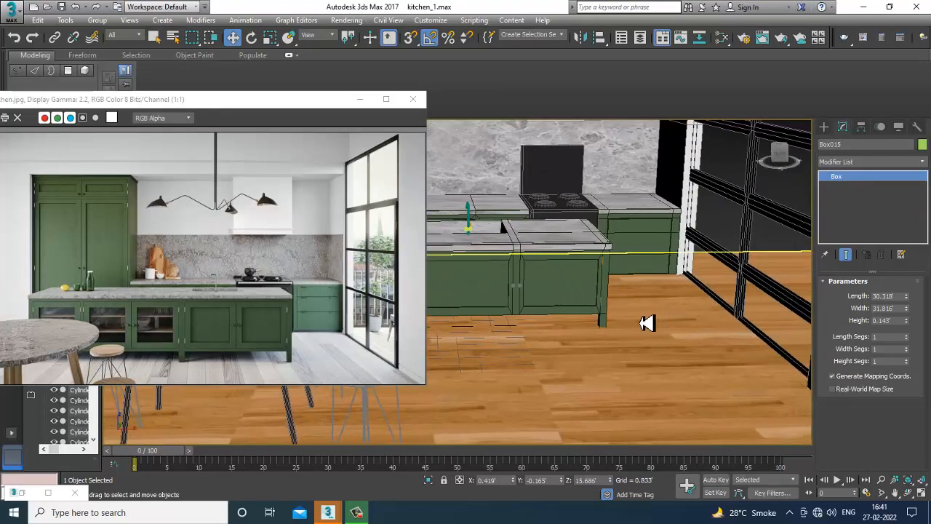
pyautogui.scroll(-8, 706, 299)
pyautogui.keyDown('alt'); pyautogui.moveTo(715, 355); pyautogui.dragTo(761, 341, button='middle'); pyautogui.keyUp('alt')
pyautogui.scroll(5, 761, 341)
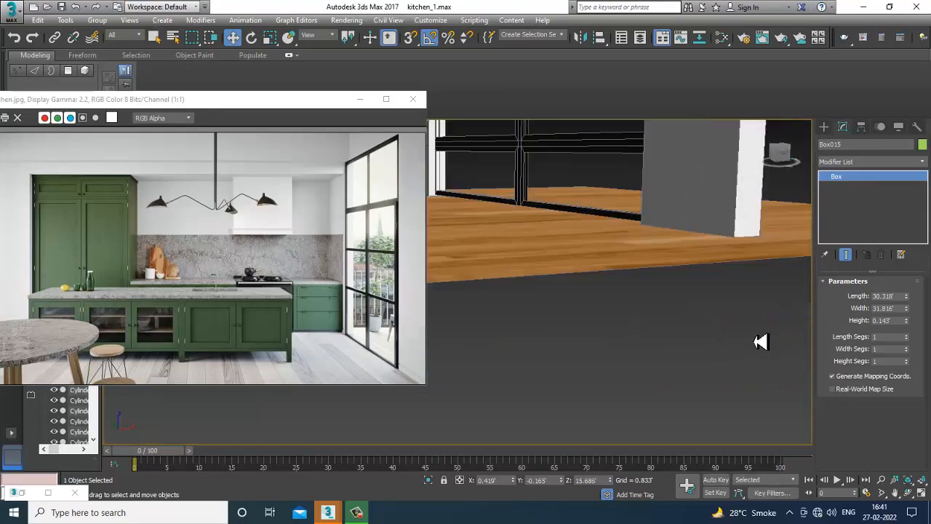
pyautogui.scroll(2, 663, 280)
pyautogui.scroll(-2, 669, 283)
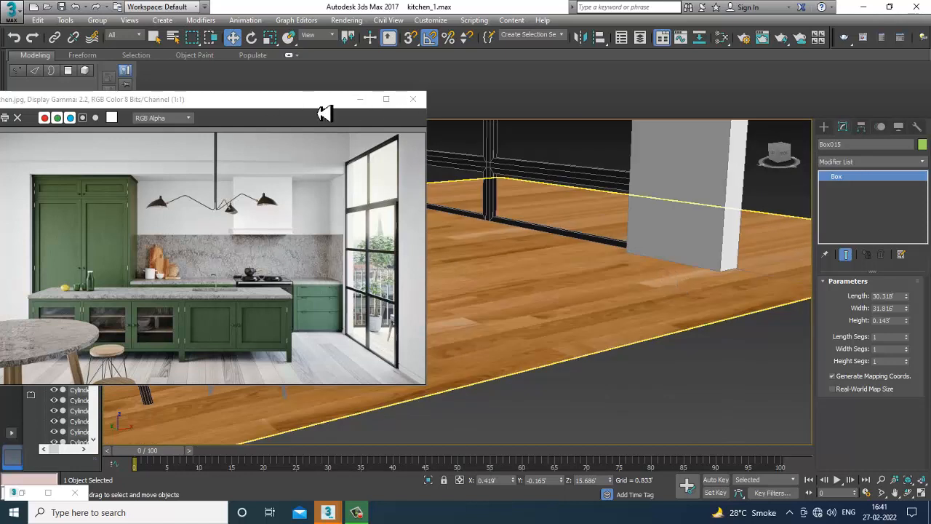
# Create a VRayLight plane light about 6.7 ft half-length and 12.4 ft half-width in the kitchen.
pyautogui.moveTo(323, 113); pyautogui.dragTo(205, 92)
pyautogui.click(825, 128)
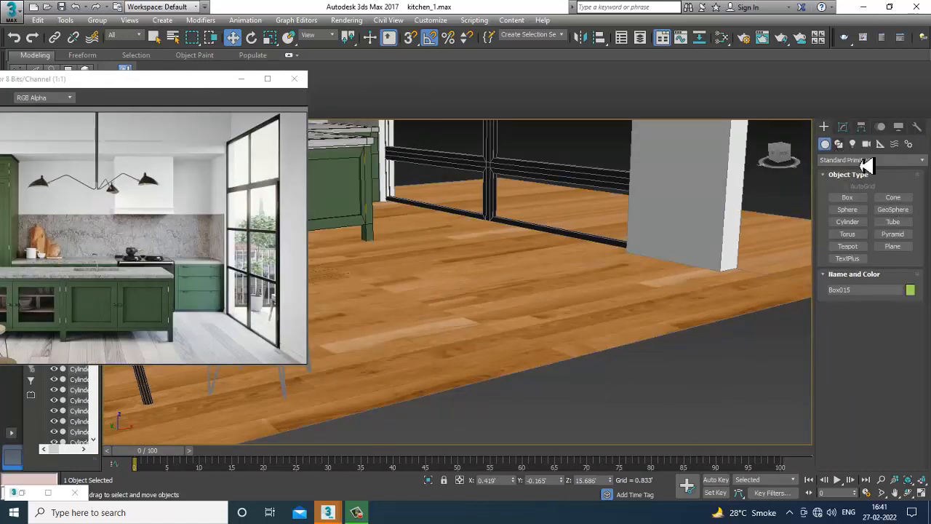
pyautogui.click(854, 145)
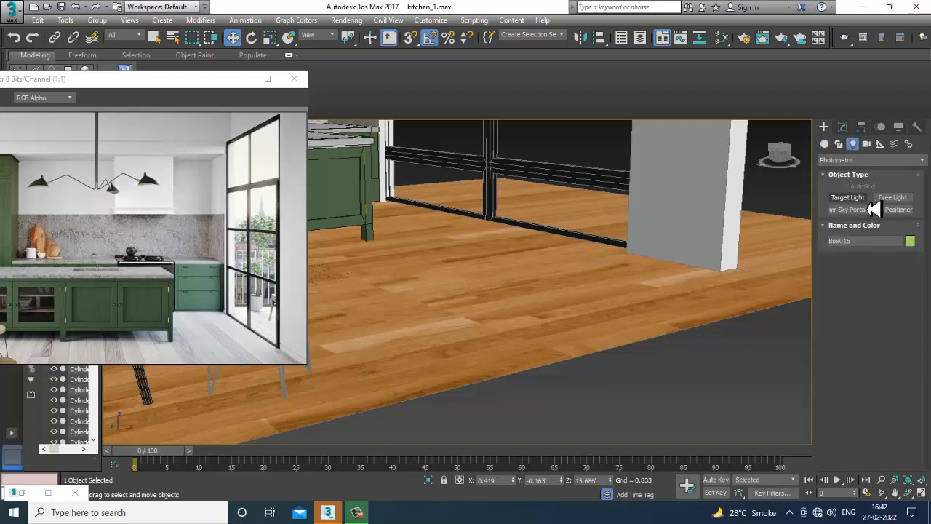
pyautogui.click(859, 160)
pyautogui.click(879, 193)
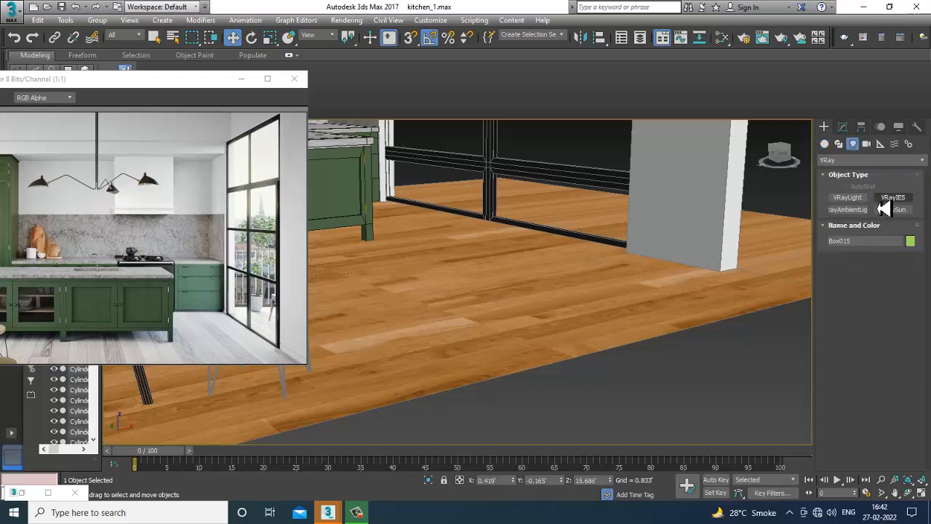
pyautogui.scroll(-10, 551, 269)
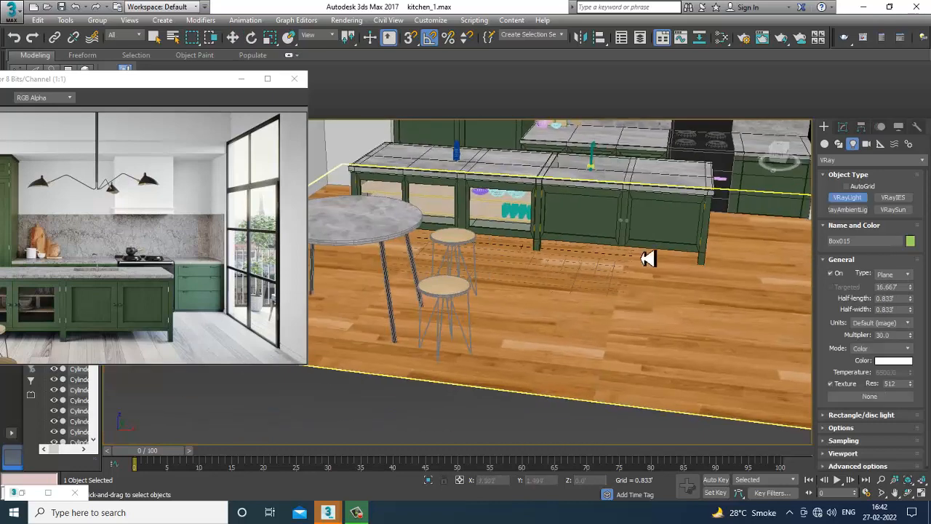
pyautogui.keyDown('alt'); pyautogui.moveTo(568, 313); pyautogui.dragTo(495, 301, button='middle'); pyautogui.keyUp('alt')
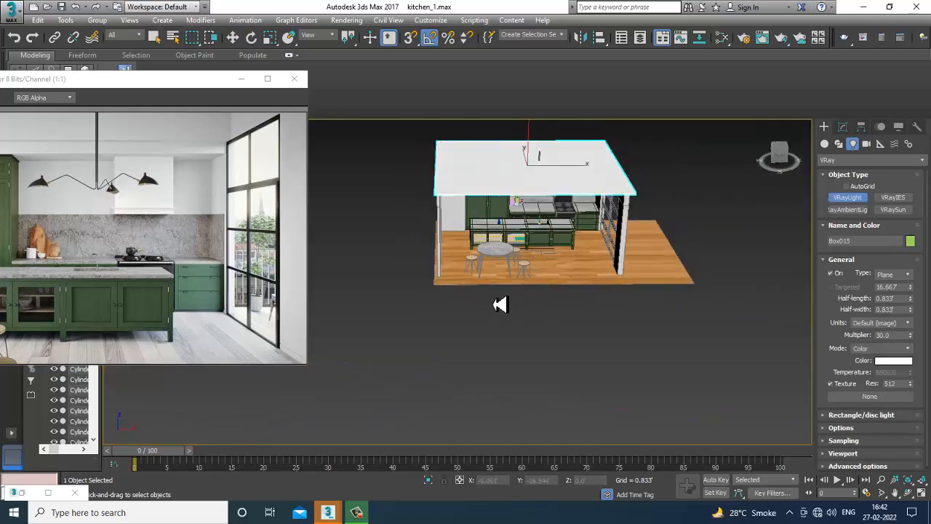
pyautogui.keyDown('alt'); pyautogui.moveTo(645, 246); pyautogui.dragTo(647, 206, button='middle'); pyautogui.keyUp('alt')
pyautogui.scroll(5, 607, 278)
pyautogui.moveTo(647, 205); pyautogui.dragTo(629, 273, button='middle')
pyautogui.keyDown('alt'); pyautogui.moveTo(619, 348); pyautogui.dragTo(630, 348, button='middle'); pyautogui.keyUp('alt')
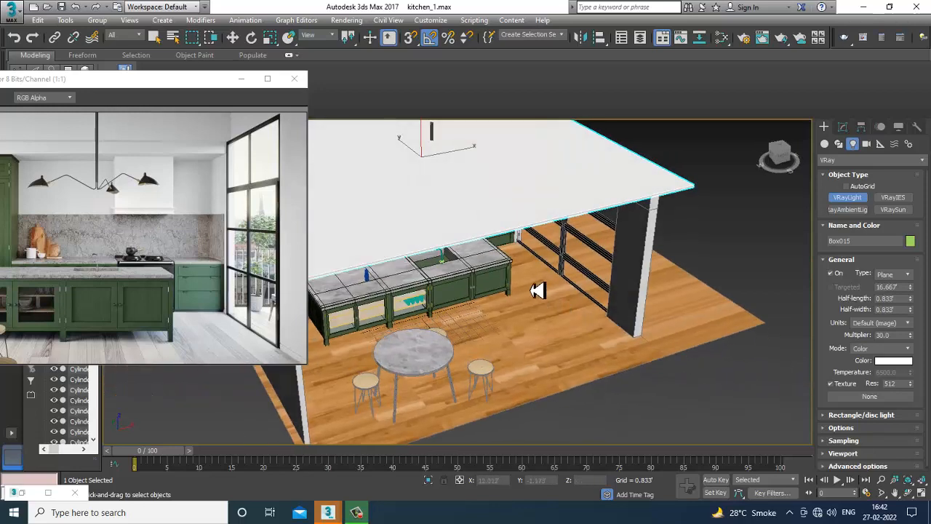
pyautogui.moveTo(531, 266); pyautogui.dragTo(545, 434)
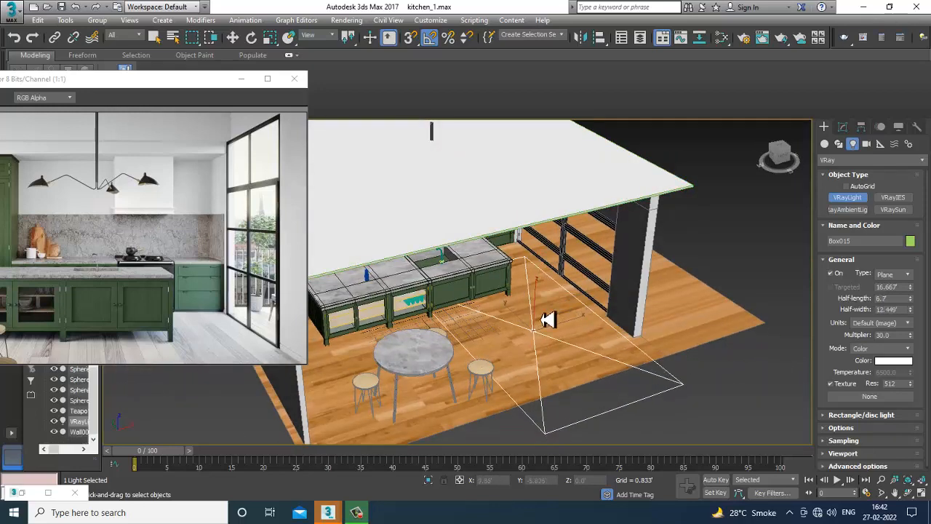
# Move the VRay light upward off the floor.
pyautogui.press('w')
pyautogui.moveTo(536, 299); pyautogui.dragTo(541, 200)
pyautogui.scroll(-4, 557, 232)
pyautogui.keyDown('alt'); pyautogui.moveTo(557, 233); pyautogui.dragTo(562, 253, button='middle'); pyautogui.keyUp('alt')
pyautogui.scroll(3, 567, 254)
# Rotate the VRay light to face into the room and scale it uniformly to fit the window.
pyautogui.press('e')
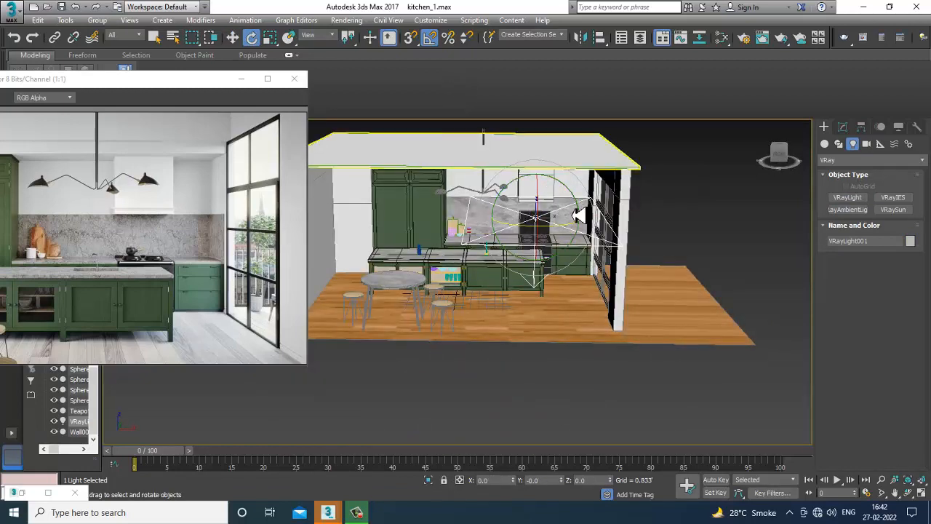
pyautogui.moveTo(572, 192); pyautogui.dragTo(640, 239)
pyautogui.press('w')
pyautogui.keyDown('alt'); pyautogui.moveTo(640, 240); pyautogui.dragTo(660, 237, button='middle'); pyautogui.keyUp('alt')
pyautogui.press('r')
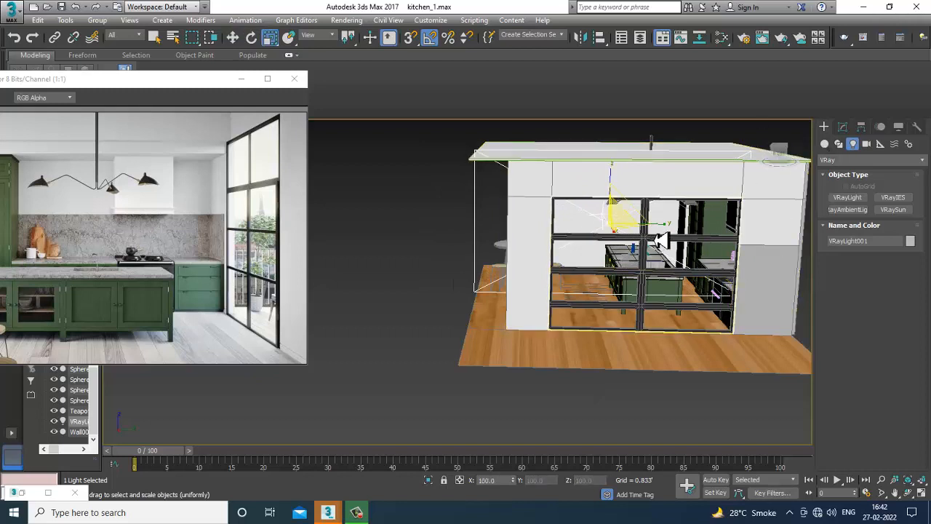
pyautogui.moveTo(668, 234)
pyautogui.mouseDown()
pyautogui.moveTo(657, 234)
pyautogui.moveTo(680, 229)
pyautogui.mouseUp()
# Move the VRay light into the glass window opening, about 14.9 ft along X and 6.6 ft up.
pyautogui.press('w')
pyautogui.keyDown('alt'); pyautogui.moveTo(668, 234); pyautogui.dragTo(675, 202, button='middle'); pyautogui.keyUp('alt')
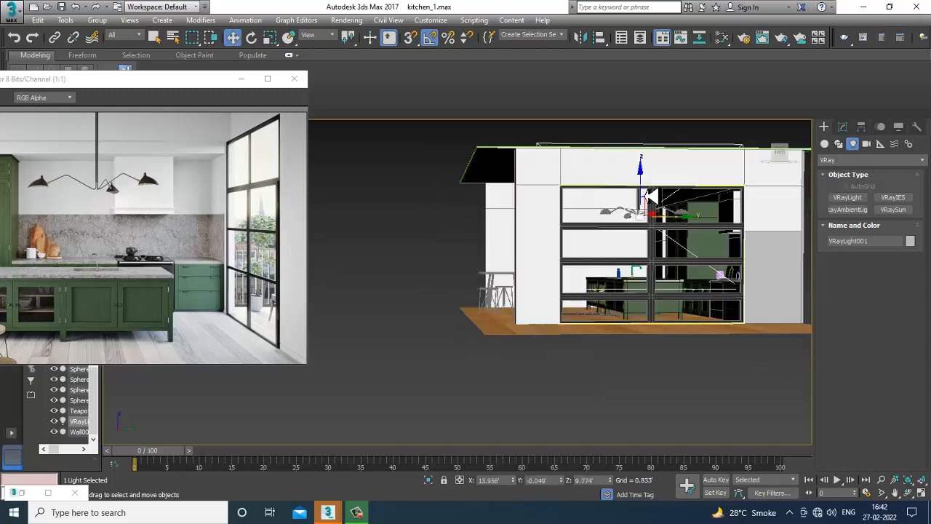
pyautogui.moveTo(650, 195); pyautogui.dragTo(651, 241)
pyautogui.keyDown('alt'); pyautogui.moveTo(650, 241); pyautogui.dragTo(686, 230, button='middle'); pyautogui.keyUp('alt')
pyautogui.scroll(3, 672, 246)
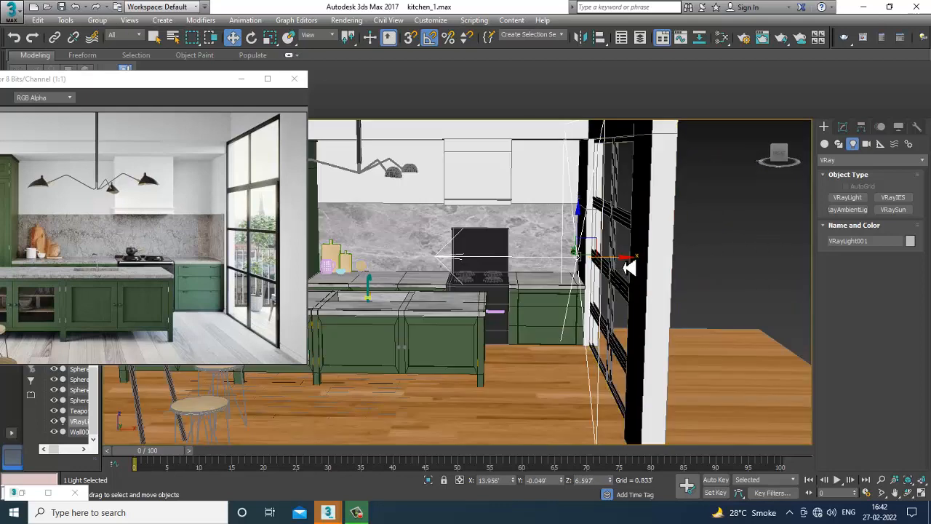
pyautogui.moveTo(629, 267); pyautogui.dragTo(646, 264)
pyautogui.keyDown('alt'); pyautogui.moveTo(646, 265); pyautogui.dragTo(737, 246, button='middle'); pyautogui.keyUp('alt')
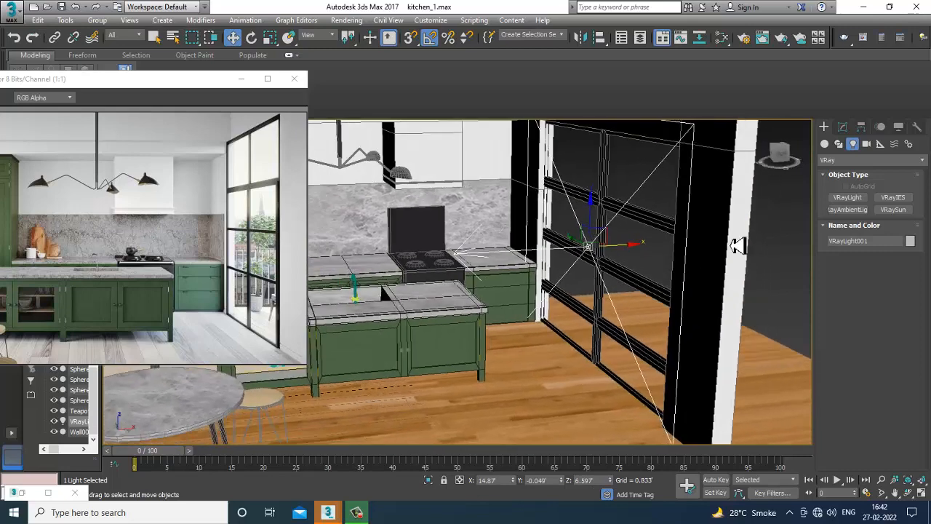
# Switch the perspective viewport's shading to High Quality to preview the VRay light.
pyautogui.click(844, 128)
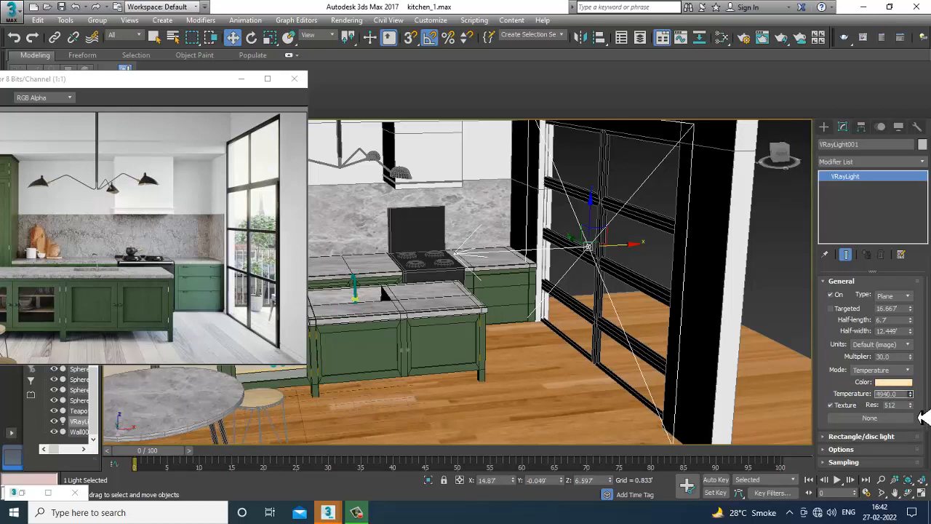
pyautogui.scroll(-10, 551, 237)
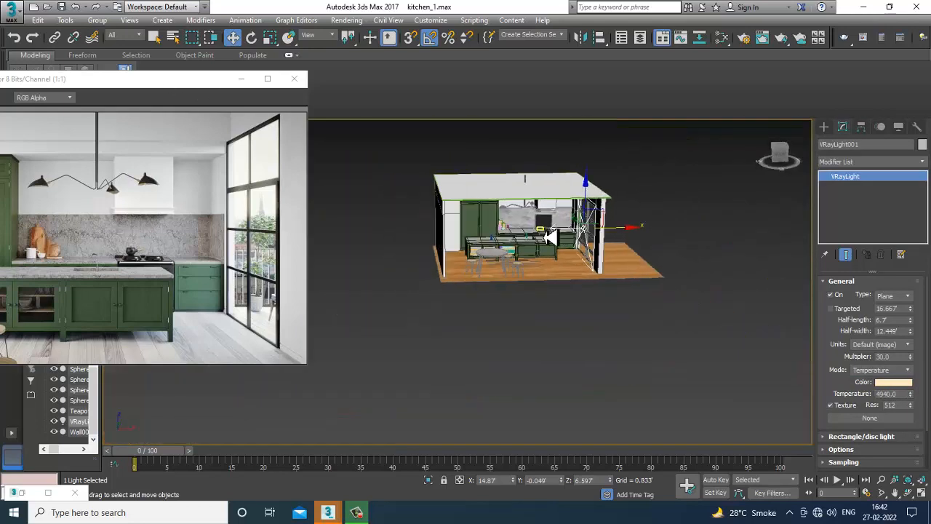
pyautogui.scroll(10, 550, 237)
pyautogui.scroll(-2, 551, 237)
pyautogui.moveTo(204, 80); pyautogui.dragTo(176, 151)
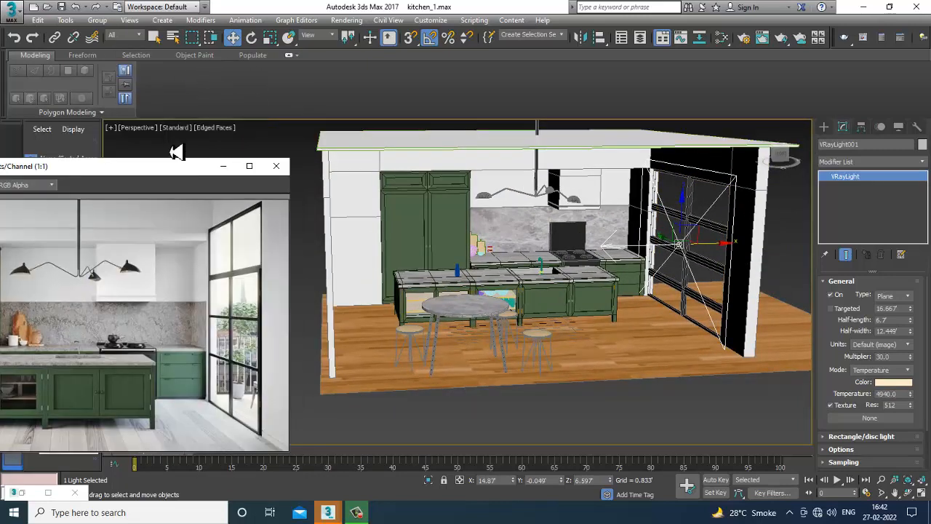
pyautogui.click(177, 134)
pyautogui.click(205, 148)
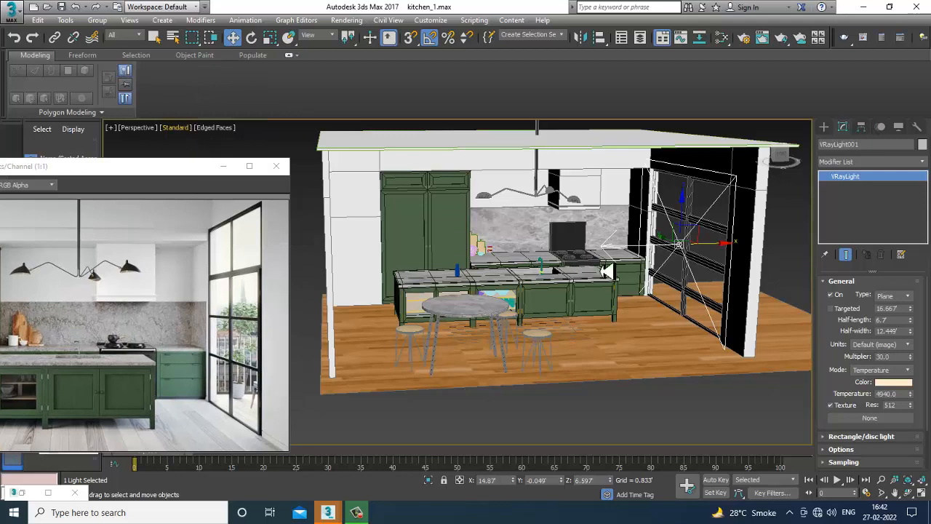
pyautogui.moveTo(668, 286)
pyautogui.keyDown('alt'); pyautogui.mouseDown(button='middle')
pyautogui.moveTo(646, 280)
pyautogui.moveTo(656, 282)
pyautogui.mouseUp(button='middle'); pyautogui.keyUp('alt')
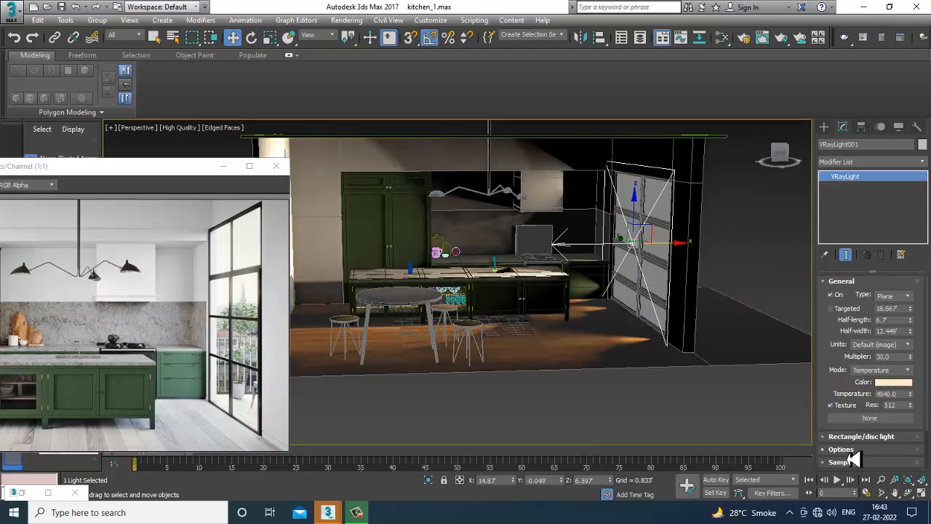
# In the VRay light's options, enable Invisible and No decay, and set its multiplier to 2.0.
pyautogui.click(846, 450)
pyautogui.click(838, 350)
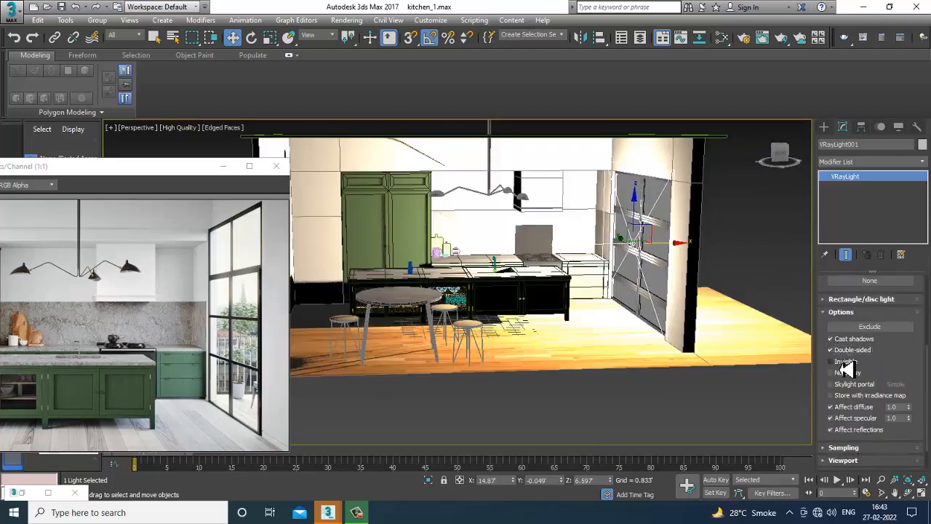
pyautogui.click(844, 362)
pyautogui.scroll(5, 849, 376)
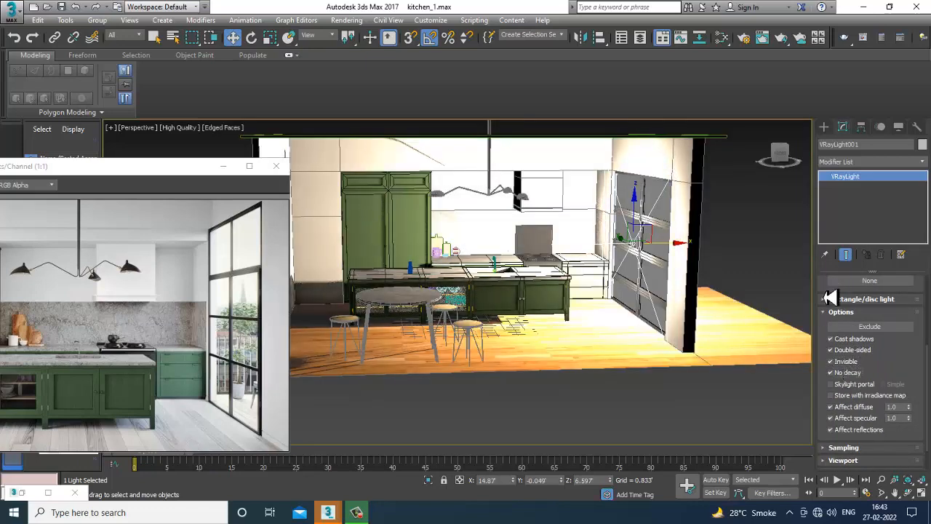
pyautogui.doubleClick(884, 357)
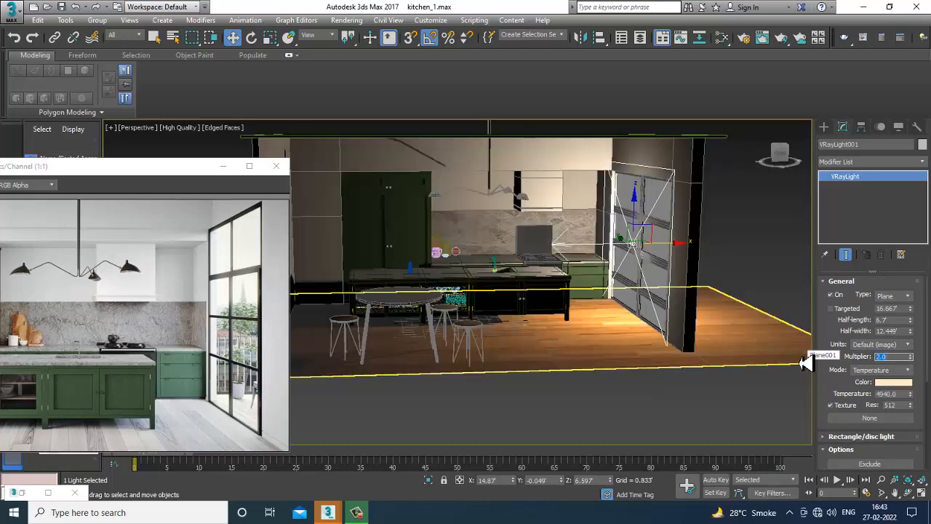
# Turn on angle snap and rotate the VRay light toward the room's open dining-area side.
pyautogui.keyDown('alt'); pyautogui.moveTo(716, 296); pyautogui.dragTo(682, 277, button='middle'); pyautogui.keyUp('alt')
pyautogui.scroll(5, 687, 276)
pyautogui.scroll(-8, 676, 258)
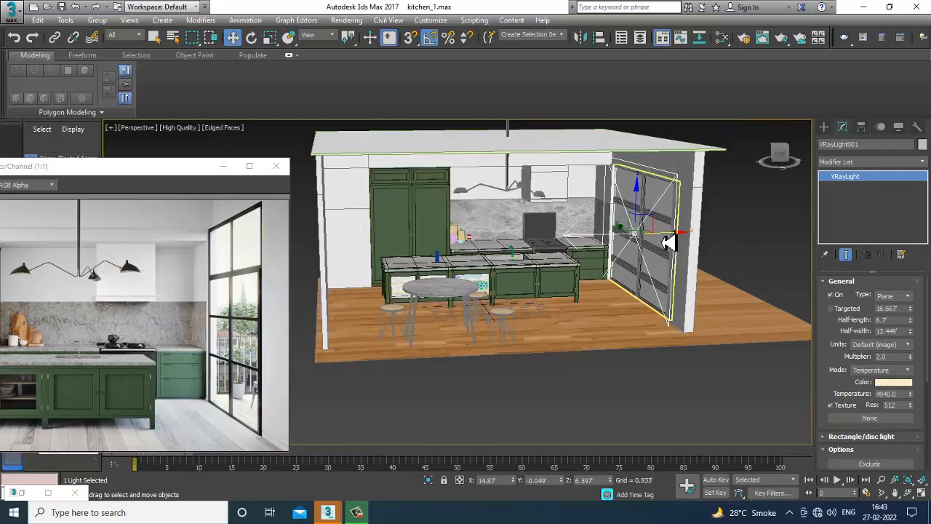
pyautogui.moveTo(668, 239); pyautogui.dragTo(502, 242)
pyautogui.keyDown('alt'); pyautogui.moveTo(528, 251); pyautogui.dragTo(415, 242, button='middle'); pyautogui.keyUp('alt')
pyautogui.press('e')
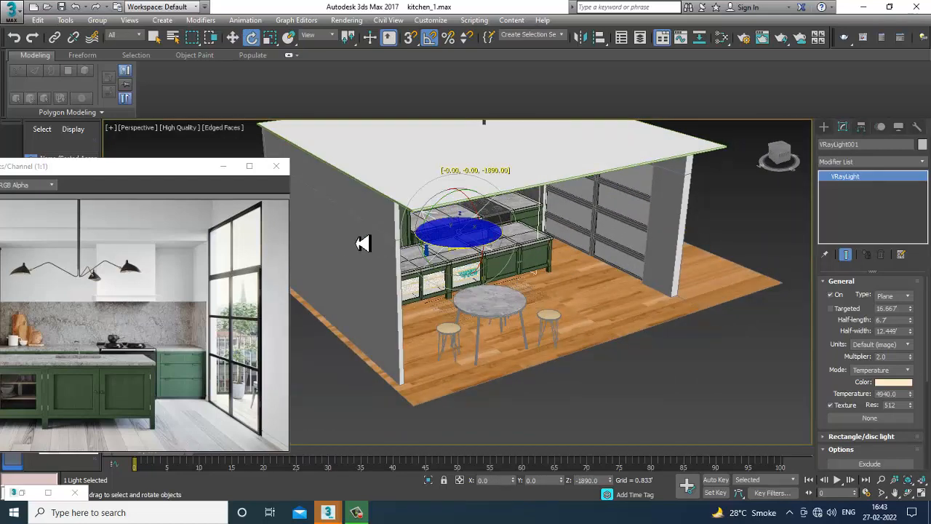
pyautogui.moveTo(364, 243); pyautogui.dragTo(366, 243)
pyautogui.keyDown('alt'); pyautogui.moveTo(586, 291); pyautogui.dragTo(552, 285, button='middle'); pyautogui.keyUp('alt')
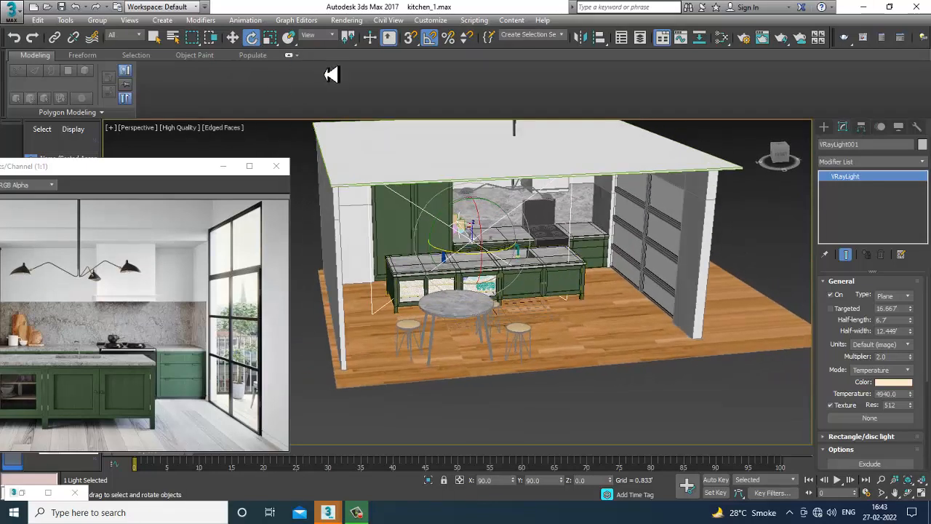
pyautogui.click(429, 43)
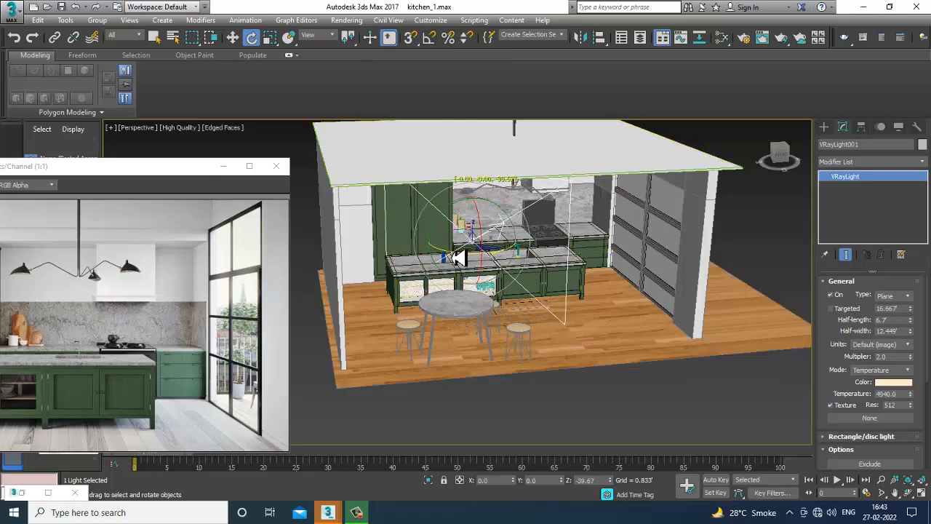
pyautogui.keyDown('alt'); pyautogui.moveTo(525, 253); pyautogui.dragTo(465, 252, button='middle'); pyautogui.keyUp('alt')
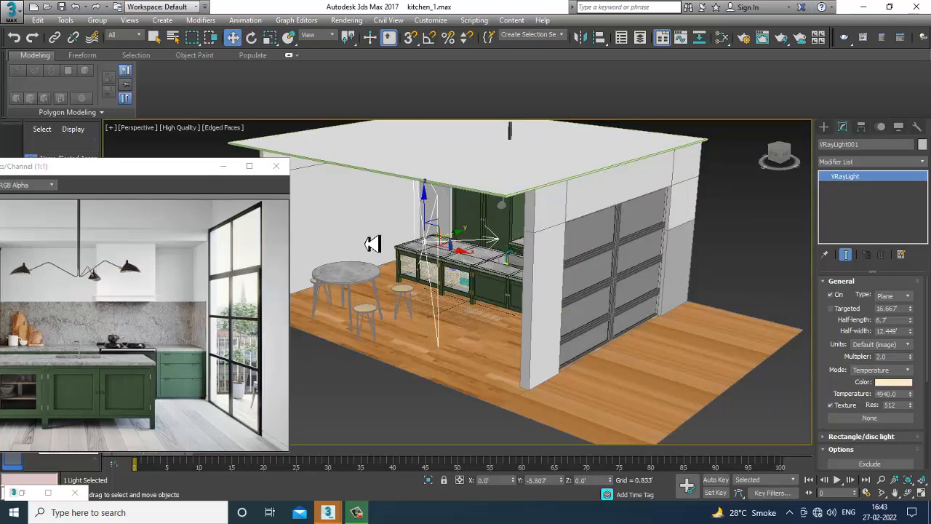
pyautogui.keyDown('alt'); pyautogui.moveTo(376, 275); pyautogui.dragTo(578, 347, button='middle'); pyautogui.keyUp('alt')
pyautogui.press('e')
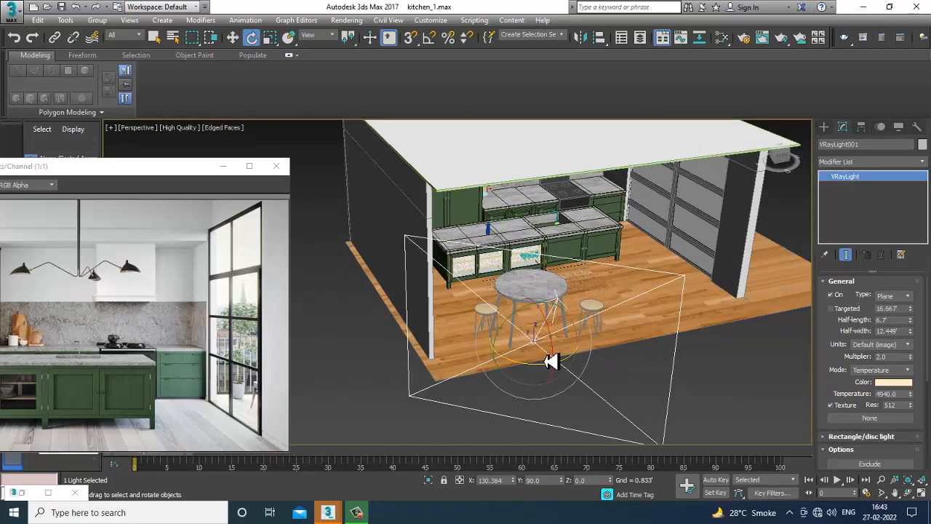
pyautogui.moveTo(551, 362)
pyautogui.mouseDown()
pyautogui.moveTo(540, 370)
pyautogui.moveTo(551, 370)
pyautogui.mouseUp()
# Move the VRay light outside the room's open side and rotate it to face into the kitchen.
pyautogui.press('w')
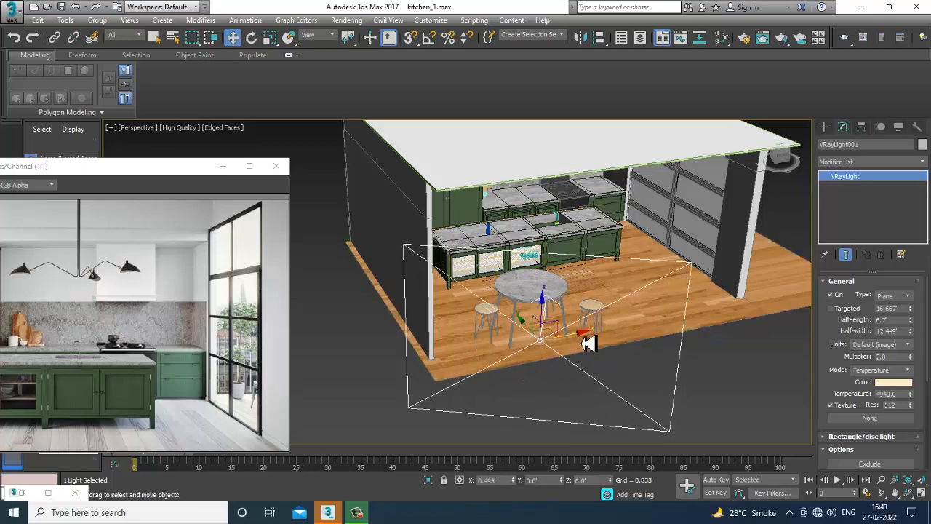
pyautogui.keyDown('alt'); pyautogui.moveTo(671, 357); pyautogui.dragTo(474, 262, button='middle'); pyautogui.keyUp('alt')
pyautogui.press('e')
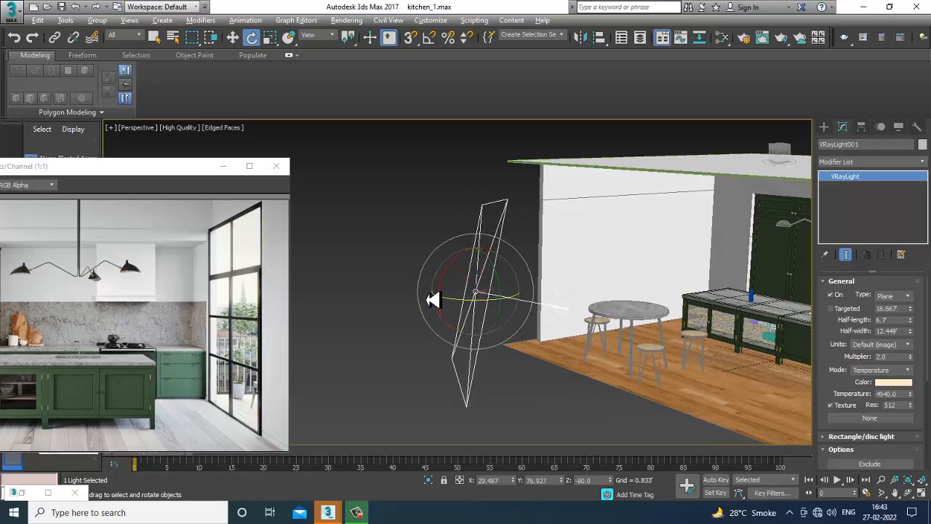
pyautogui.keyDown('alt'); pyautogui.moveTo(433, 300); pyautogui.dragTo(520, 294, button='middle'); pyautogui.keyUp('alt')
pyautogui.moveTo(505, 286); pyautogui.dragTo(502, 276)
pyautogui.keyDown('alt'); pyautogui.moveTo(505, 277); pyautogui.dragTo(724, 283, button='middle'); pyautogui.keyUp('alt')
# Create a VRaySun in the Front view, angled down toward the kitchen.
pyautogui.click(833, 128)
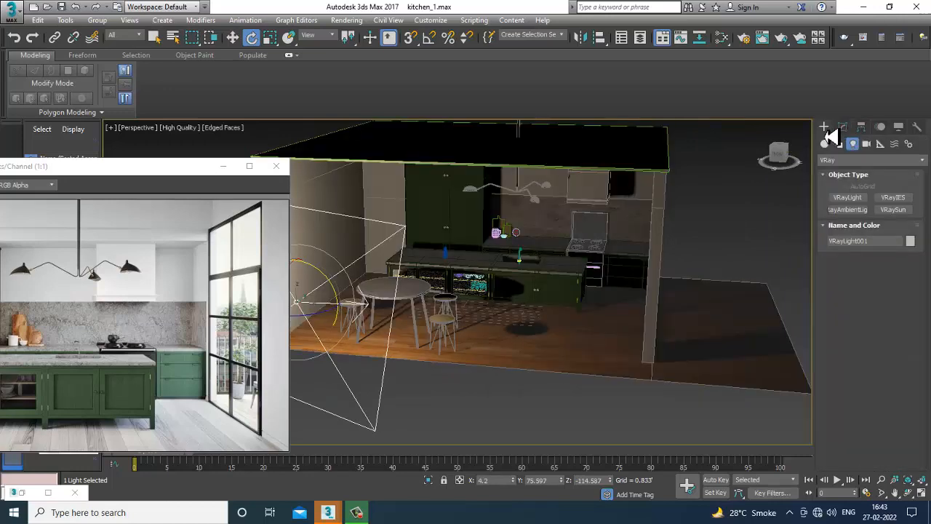
pyautogui.click(884, 217)
pyautogui.hotkey('alt', 'w')
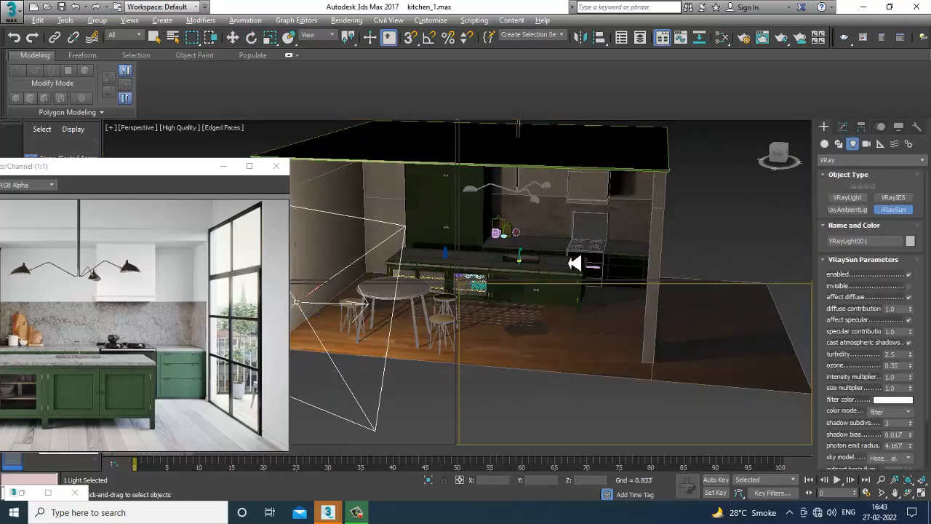
pyautogui.middleClick(751, 230)
pyautogui.hotkey('alt', 'w')
pyautogui.scroll(-5, 631, 251)
pyautogui.moveTo(675, 234); pyautogui.dragTo(622, 252, button='middle')
pyautogui.scroll(-4, 638, 221)
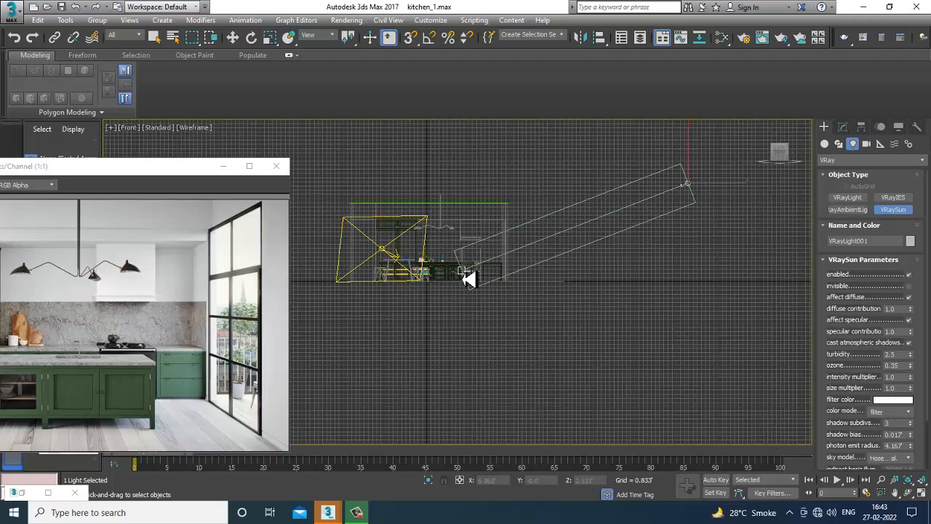
pyautogui.moveTo(470, 280); pyautogui.dragTo(474, 282)
pyautogui.click(502, 296)
pyautogui.press('w')
pyautogui.hotkey('alt', 'w')
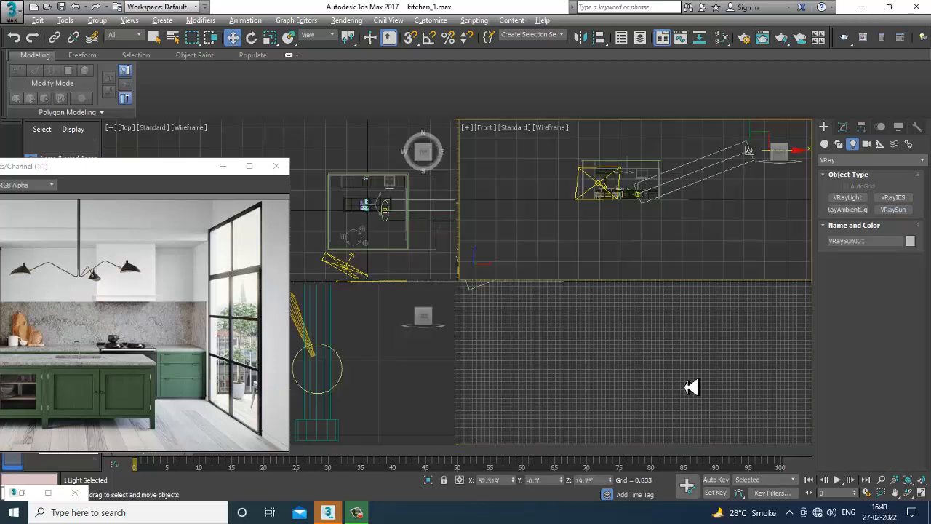
# Set the VRaySun's filter color to a warm beige, RGB 184, 167, 153.
pyautogui.middleClick(687, 386)
pyautogui.hotkey('alt', 'w')
pyautogui.scroll(2, 645, 359)
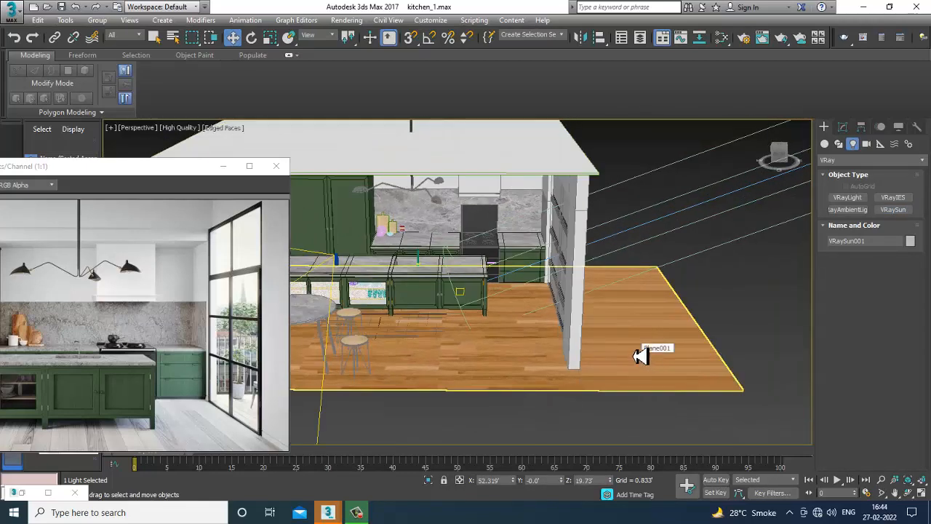
pyautogui.keyDown('alt'); pyautogui.moveTo(642, 356); pyautogui.dragTo(711, 352, button='middle'); pyautogui.keyUp('alt')
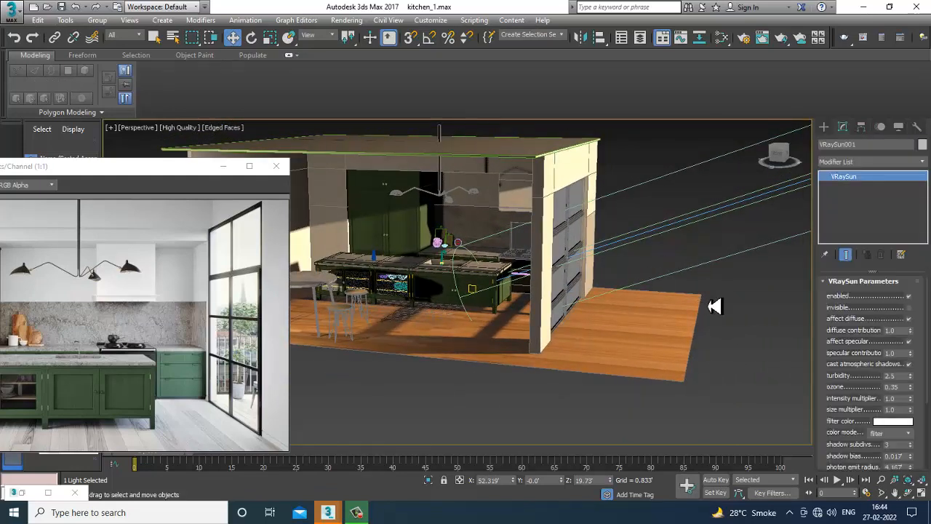
pyautogui.click(902, 421)
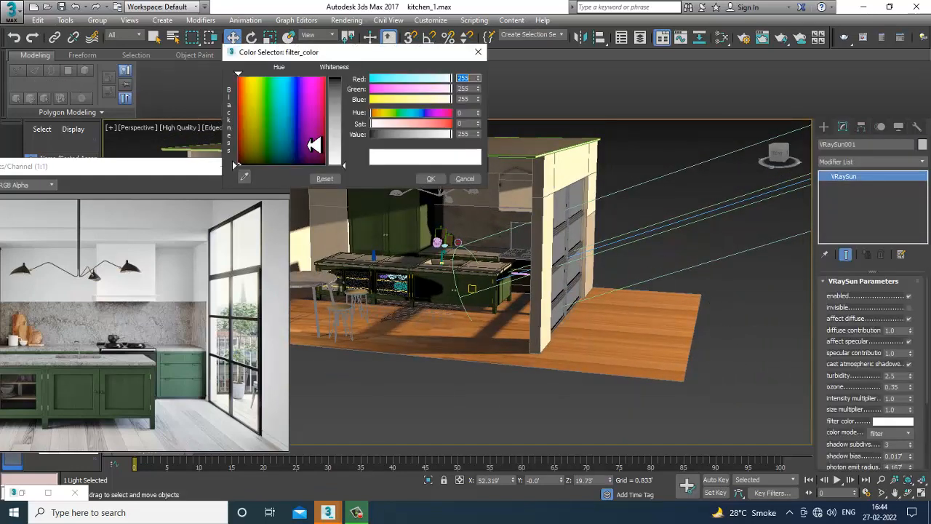
pyautogui.click(245, 138)
pyautogui.moveTo(341, 161); pyautogui.dragTo(344, 133)
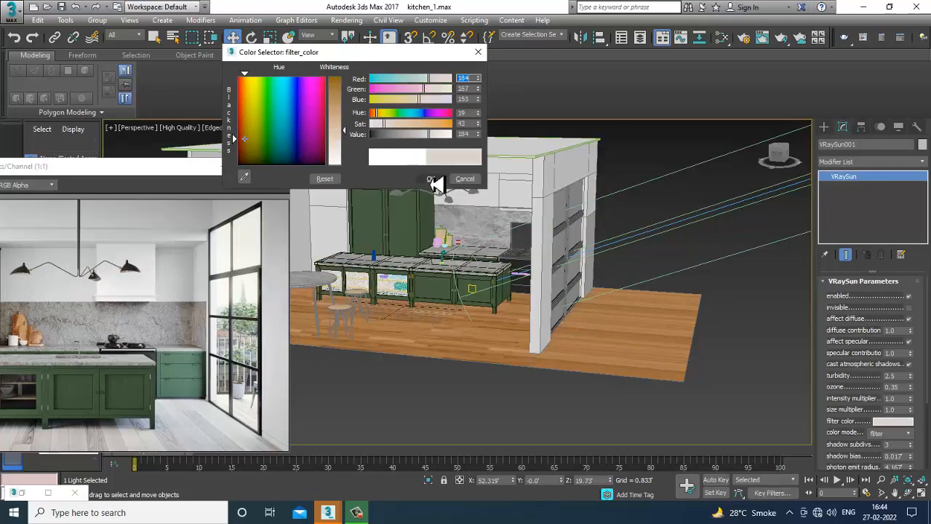
pyautogui.click(431, 179)
# Move the VRaySun higher above the kitchen and shift it slightly along Y.
pyautogui.scroll(-5, 582, 227)
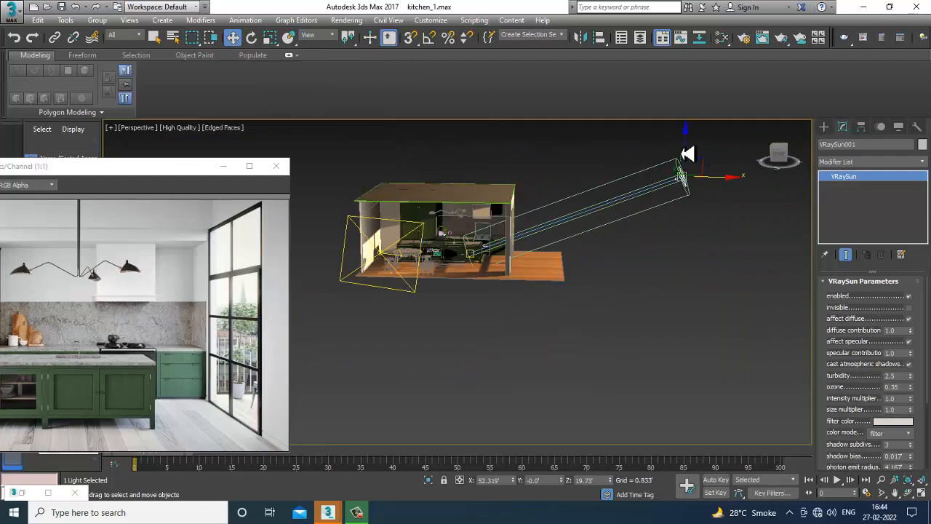
pyautogui.moveTo(686, 151); pyautogui.dragTo(683, 111)
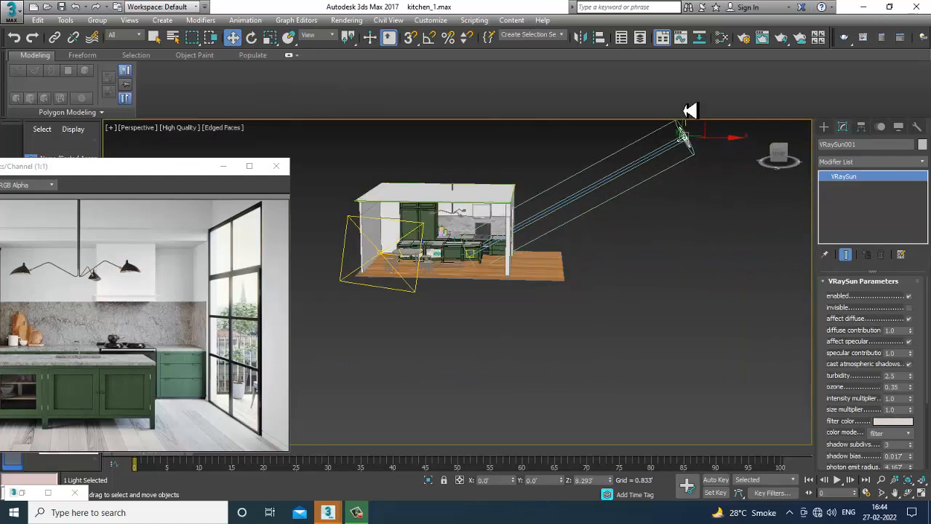
pyautogui.keyDown('alt'); pyautogui.moveTo(600, 229); pyautogui.dragTo(606, 207, button='middle'); pyautogui.keyUp('alt')
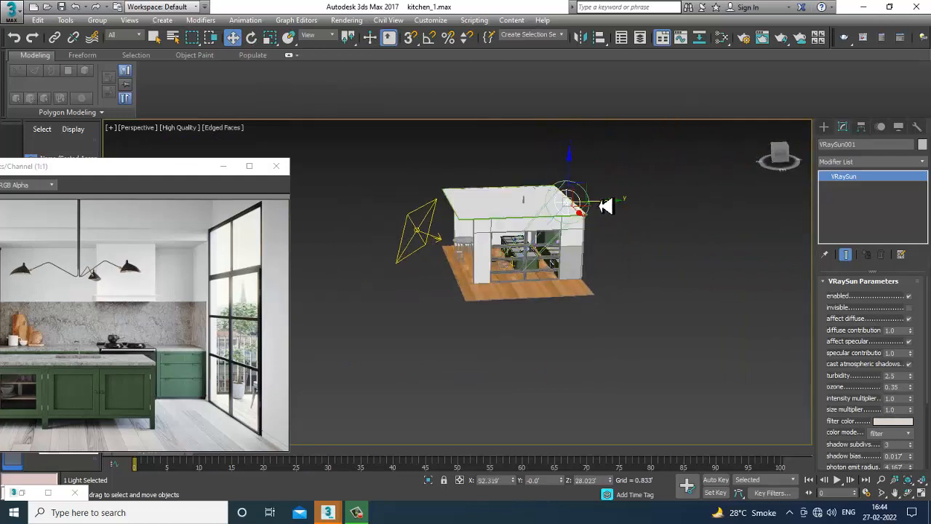
pyautogui.moveTo(608, 211); pyautogui.dragTo(622, 211)
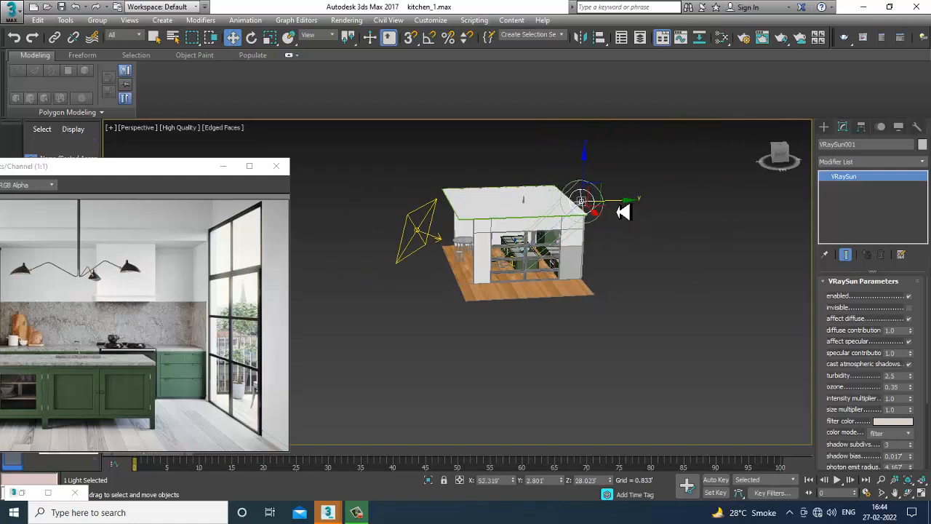
# Raise the VRaySun's photon emit radius to about 12.04 ft and shift the sun along Y.
pyautogui.moveTo(816, 460); pyautogui.dragTo(828, 404)
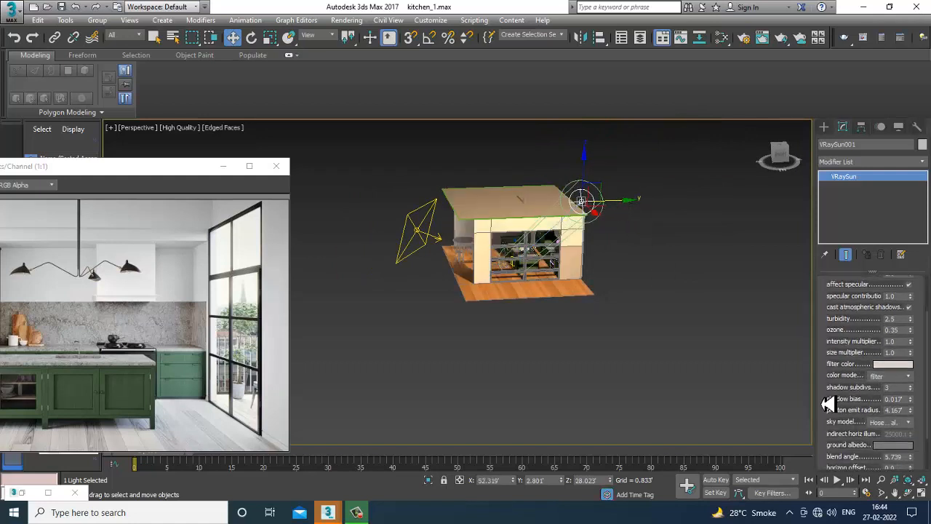
pyautogui.moveTo(913, 414); pyautogui.dragTo(900, 306)
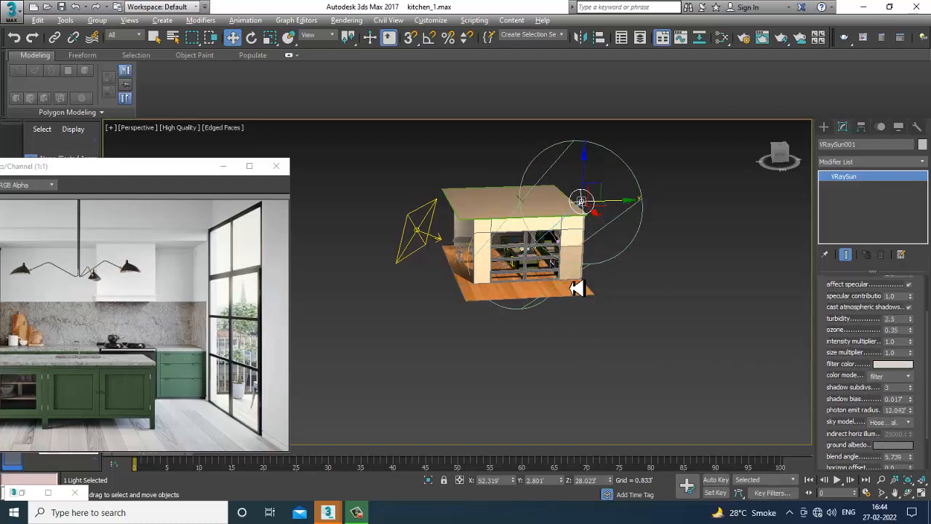
pyautogui.keyDown('alt'); pyautogui.moveTo(639, 208); pyautogui.dragTo(619, 253, button='middle'); pyautogui.keyUp('alt')
# Inspect the sun's target inside the kitchen in wireframe and shaded views.
pyautogui.scroll(10, 534, 248)
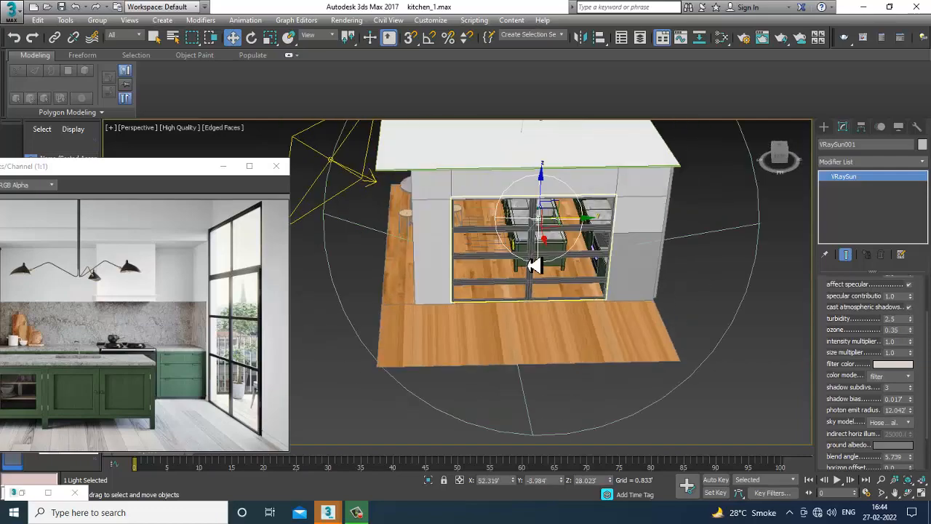
pyautogui.scroll(4, 607, 268)
pyautogui.press('F3')
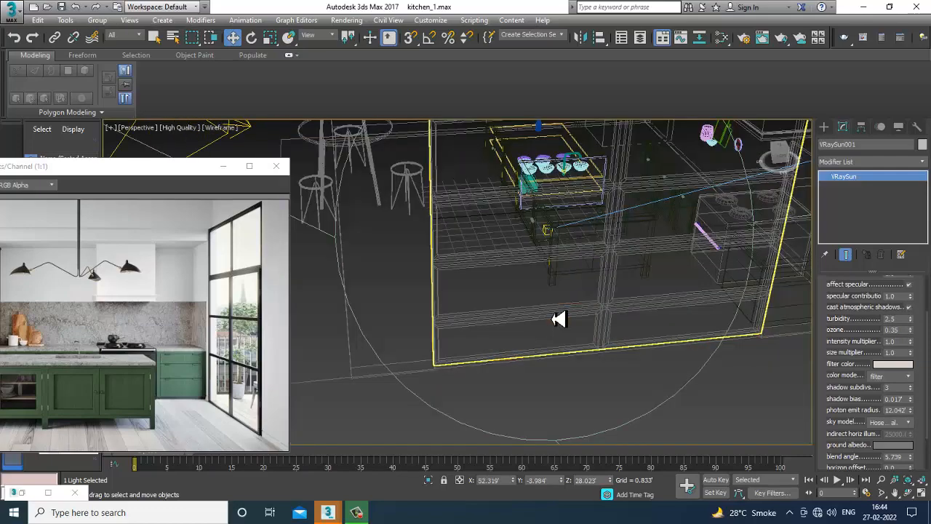
pyautogui.keyDown('alt'); pyautogui.moveTo(558, 319); pyautogui.dragTo(768, 194, button='middle'); pyautogui.keyUp('alt')
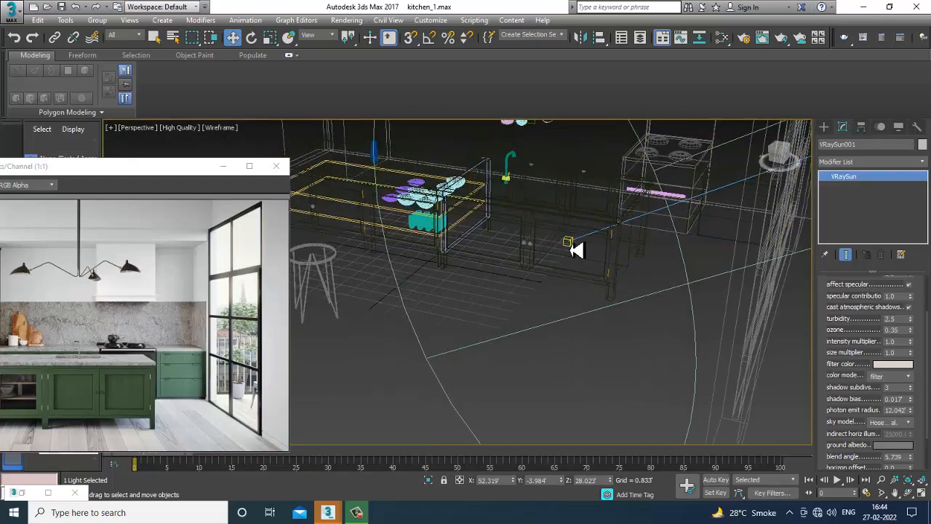
pyautogui.press('F3')
pyautogui.scroll(-8, 604, 272)
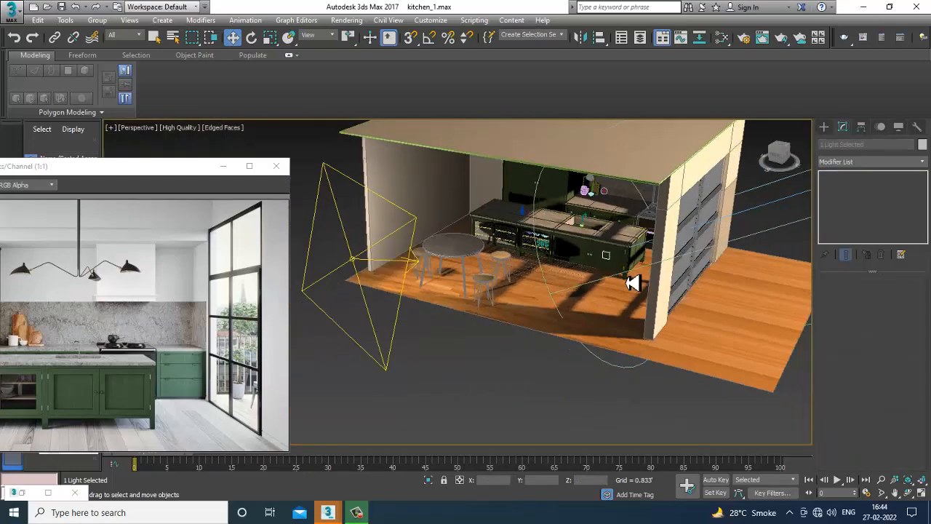
pyautogui.keyDown('alt'); pyautogui.moveTo(633, 283); pyautogui.dragTo(681, 252, button='middle'); pyautogui.keyUp('alt')
pyautogui.scroll(-3, 534, 278)
pyautogui.click(706, 395)
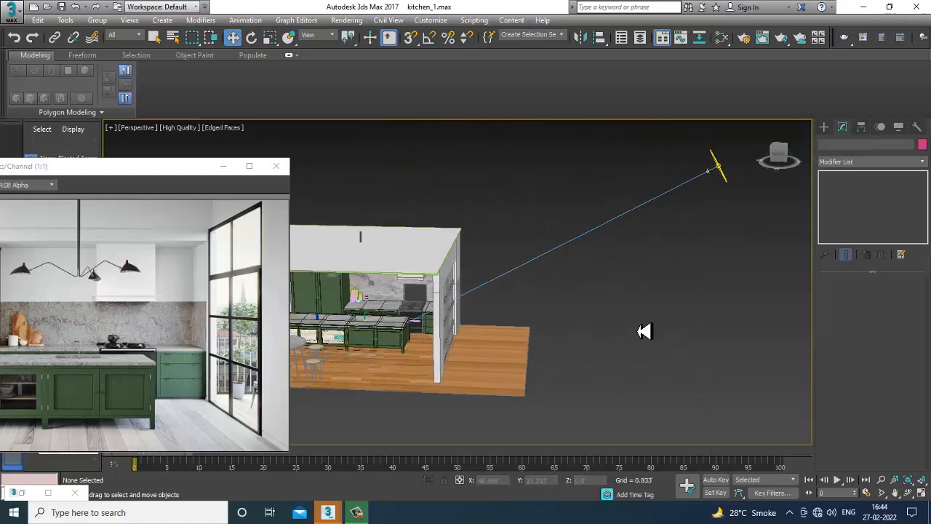
# Orbit and zoom into the kitchen interior to examine the sunlight and shadows in the shaded view.
pyautogui.keyDown('alt'); pyautogui.moveTo(645, 333); pyautogui.dragTo(453, 300, button='middle'); pyautogui.keyUp('alt')
pyautogui.moveTo(453, 300); pyautogui.dragTo(493, 306, button='middle')
pyautogui.click(492, 306)
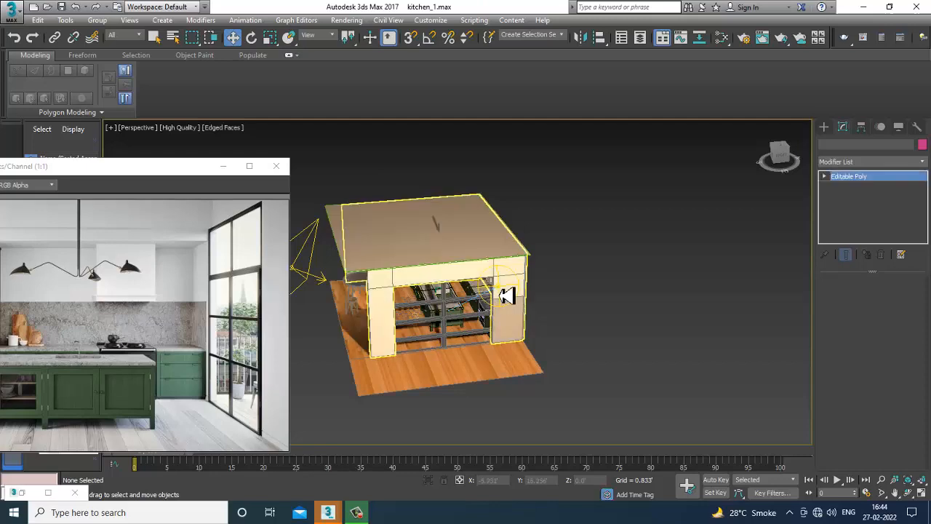
pyautogui.keyDown('alt'); pyautogui.moveTo(550, 301); pyautogui.dragTo(592, 291, button='middle'); pyautogui.keyUp('alt')
pyautogui.click(595, 294)
pyautogui.moveTo(626, 284); pyautogui.dragTo(584, 300)
pyautogui.moveTo(534, 347)
pyautogui.keyDown('alt'); pyautogui.mouseDown(button='middle')
pyautogui.moveTo(597, 328)
pyautogui.moveTo(606, 296)
pyautogui.moveTo(560, 316)
pyautogui.moveTo(544, 353)
pyautogui.mouseUp(button='middle'); pyautogui.keyUp('alt')
pyautogui.scroll(4, 569, 325)
pyautogui.scroll(5, 575, 334)
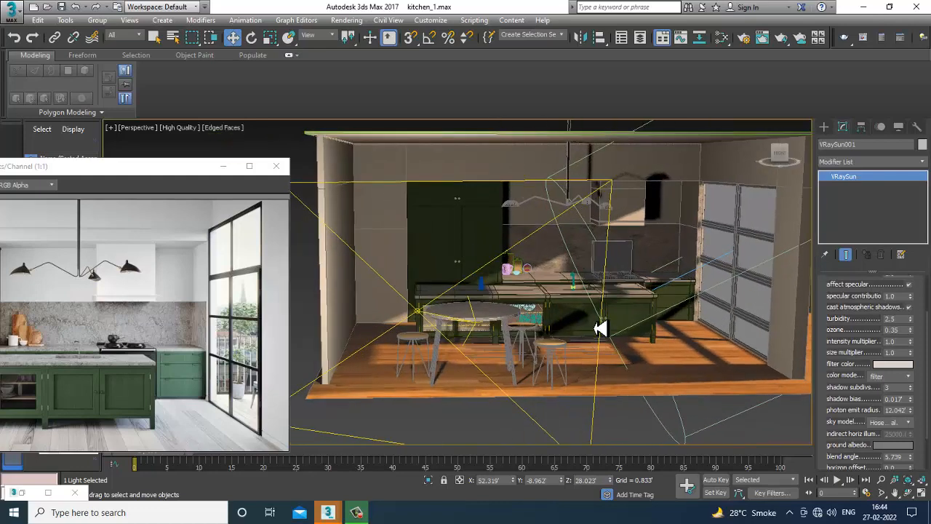
pyautogui.scroll(5, 564, 344)
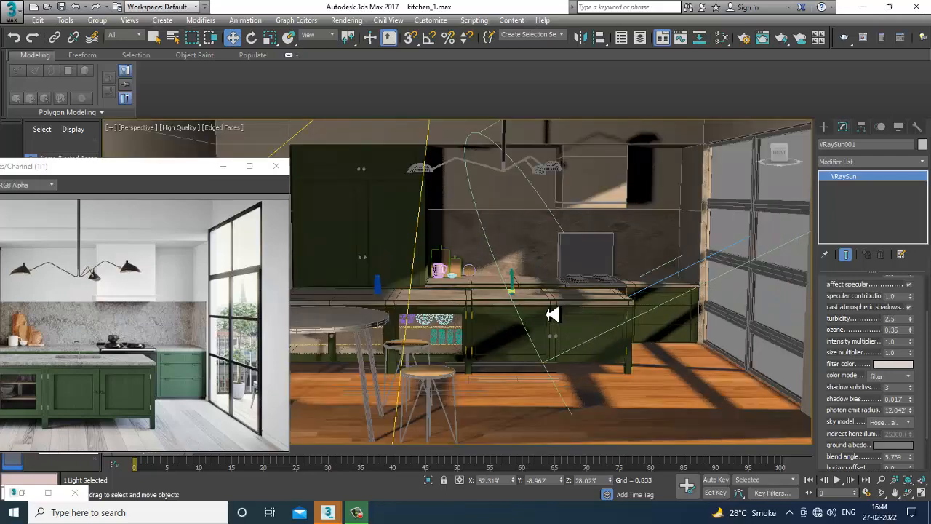
pyautogui.moveTo(553, 315); pyautogui.dragTo(568, 337, button='middle')
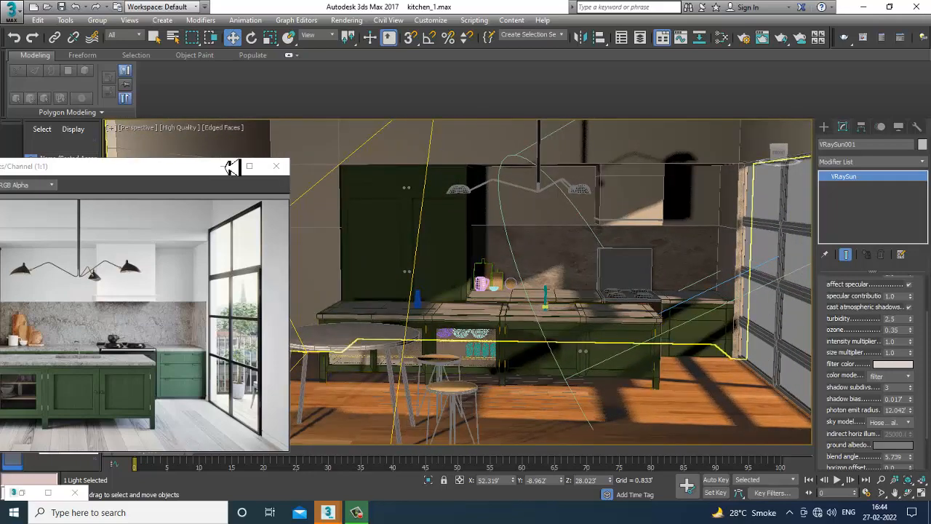
# Minimize the reference image window, then open and close the Render Setup dialog.
pyautogui.click(223, 166)
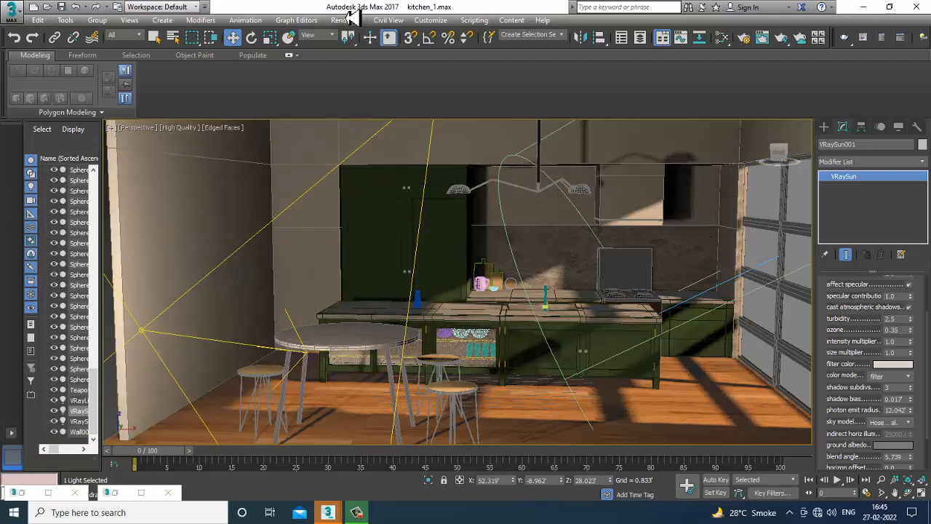
pyautogui.click(348, 20)
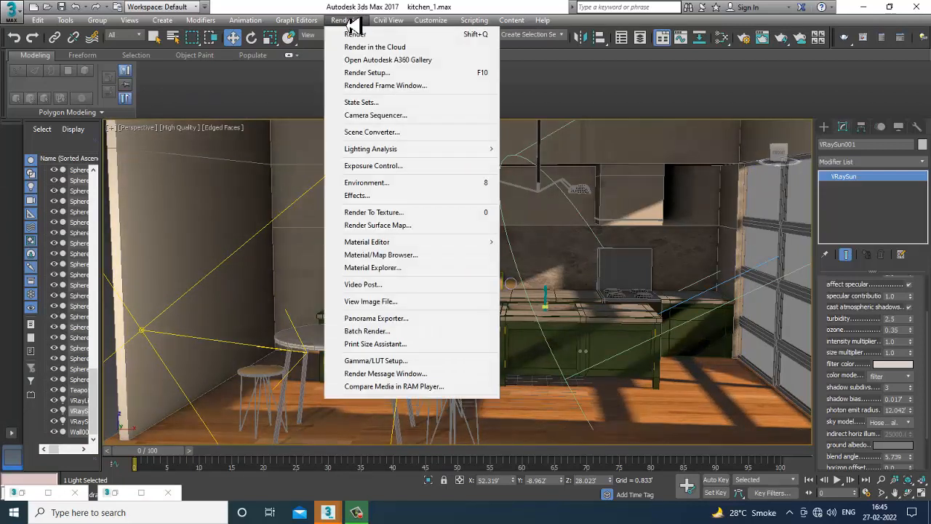
pyautogui.click(401, 73)
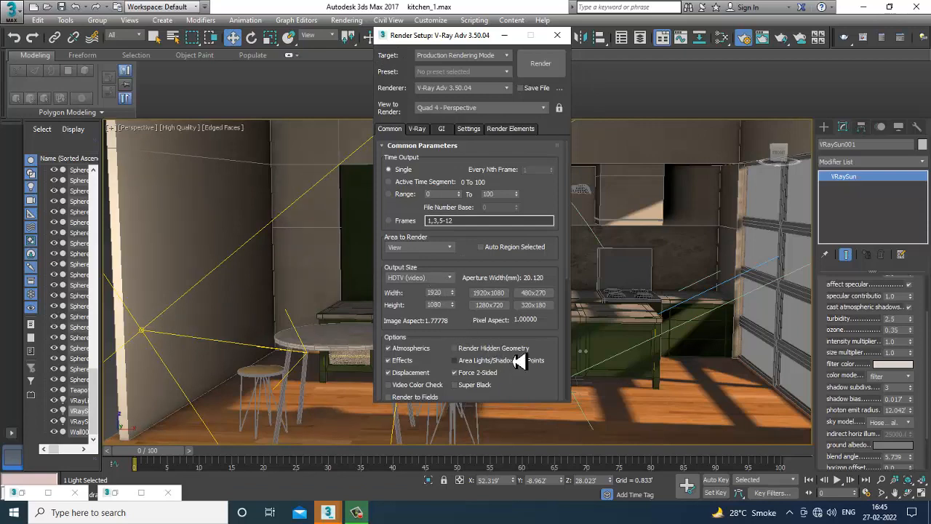
pyautogui.click(557, 35)
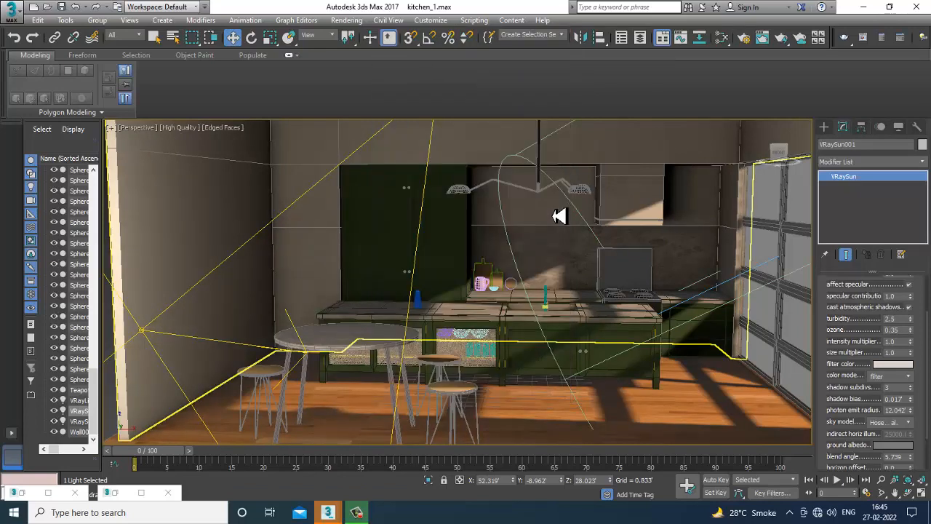
# Frame a frontal view of the kitchen and create a physical camera from that view.
pyautogui.scroll(-3, 558, 215)
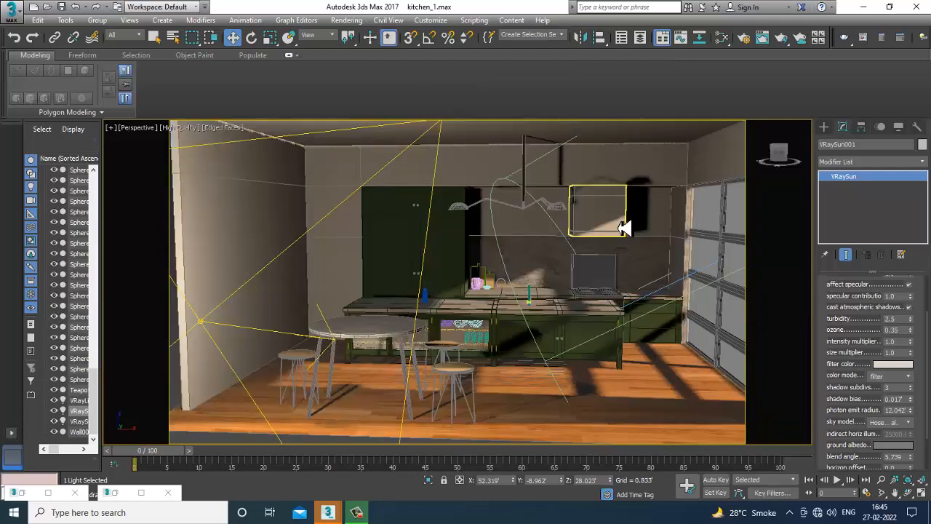
pyautogui.scroll(4, 601, 220)
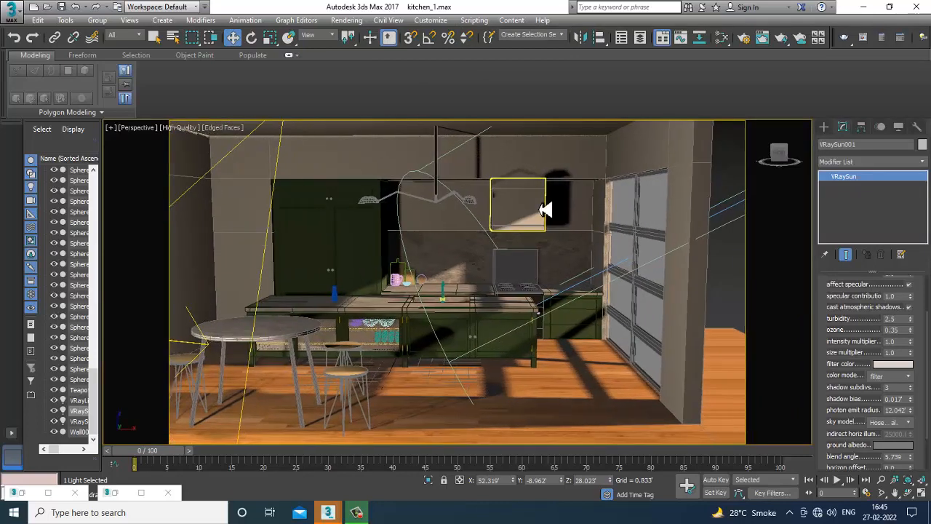
pyautogui.scroll(2, 549, 208)
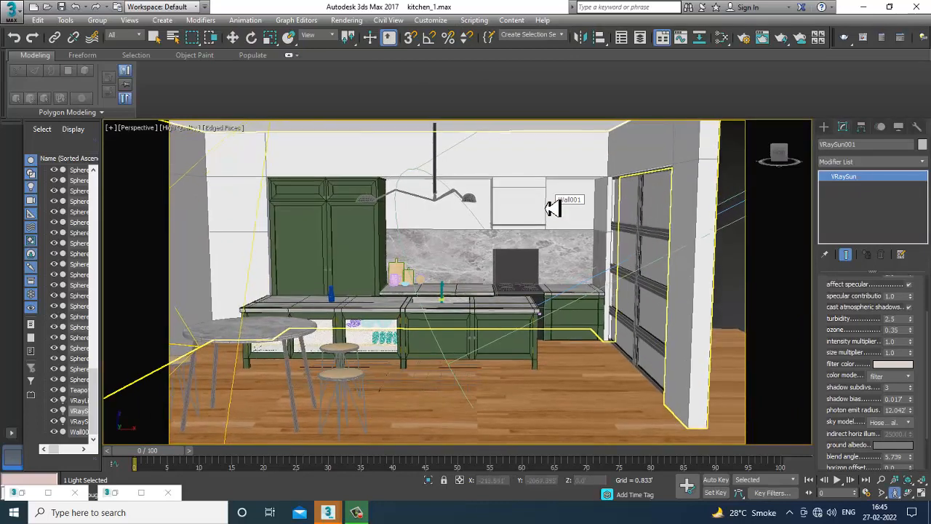
pyautogui.scroll(2, 552, 208)
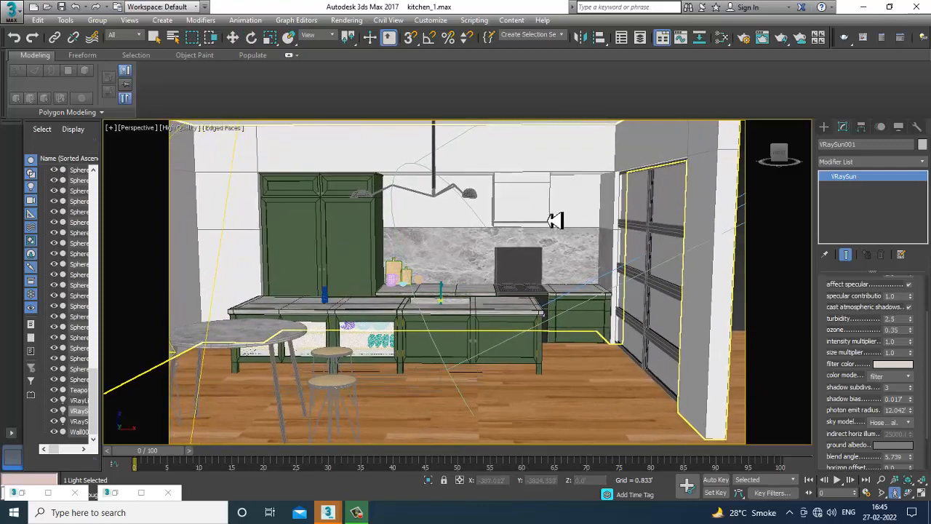
pyautogui.scroll(3, 574, 233)
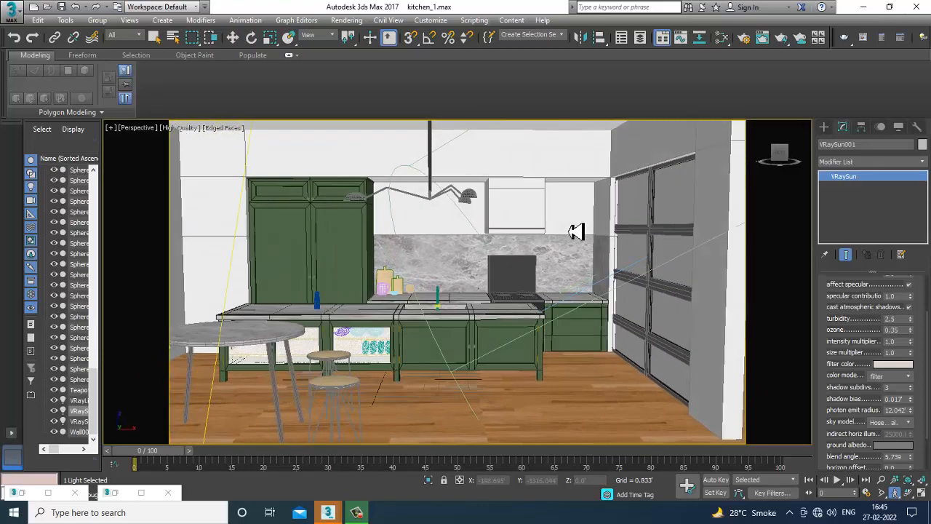
pyautogui.moveTo(576, 231); pyautogui.dragTo(593, 220)
pyautogui.press('Up')
pyautogui.press('Up')
pyautogui.press('Right')
pyautogui.press('Right')
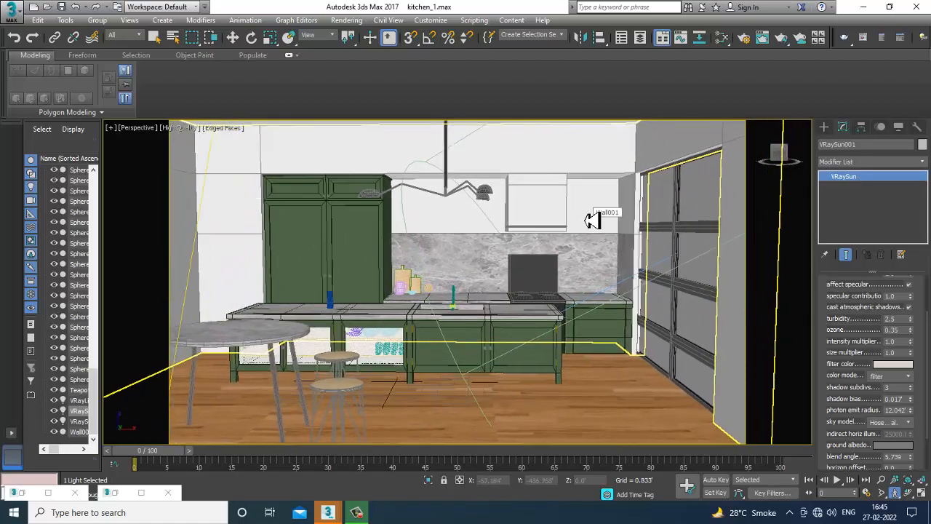
pyautogui.press('Up')
pyautogui.press('Up')
pyautogui.press('Up')
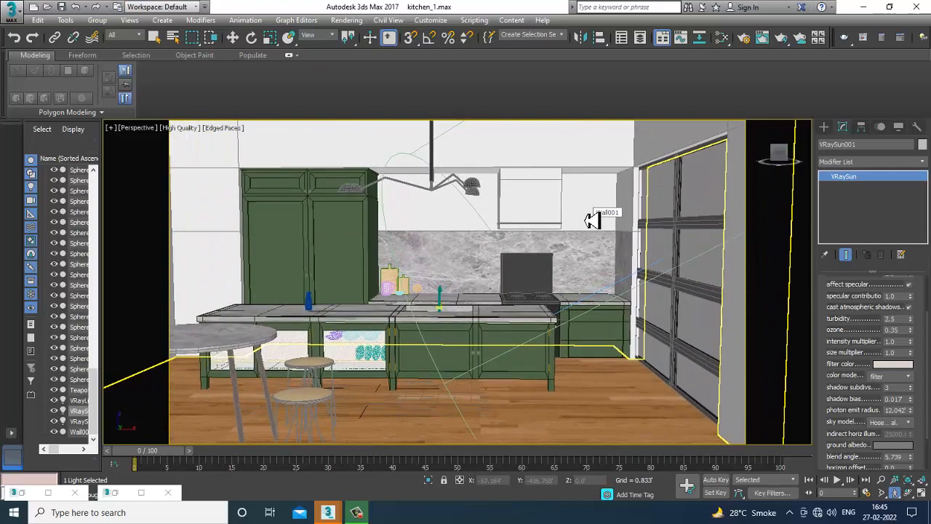
pyautogui.press('Up')
pyautogui.press('Up')
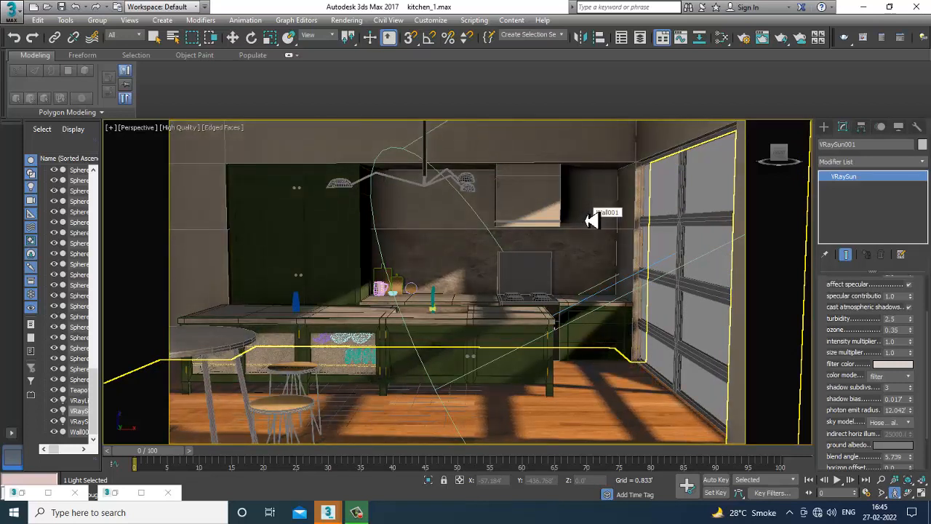
pyautogui.hotkey('ctrl', 'c')
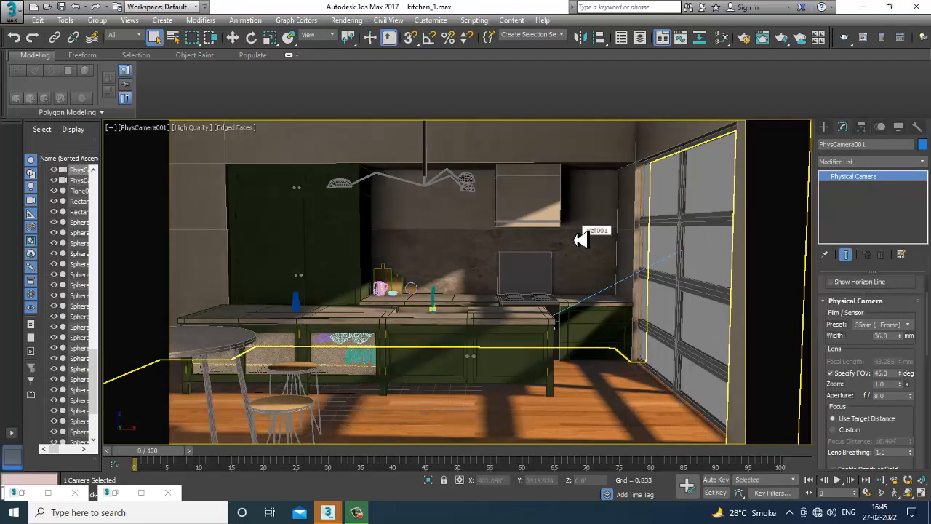
# Start a test render of the camera view, then stop it and close the frame buffer.
pyautogui.click(347, 19)
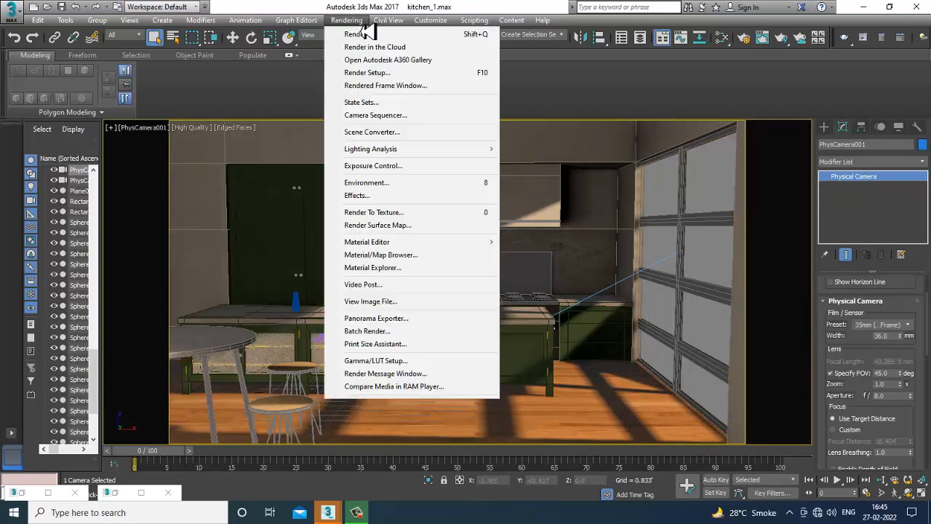
pyautogui.click(368, 38)
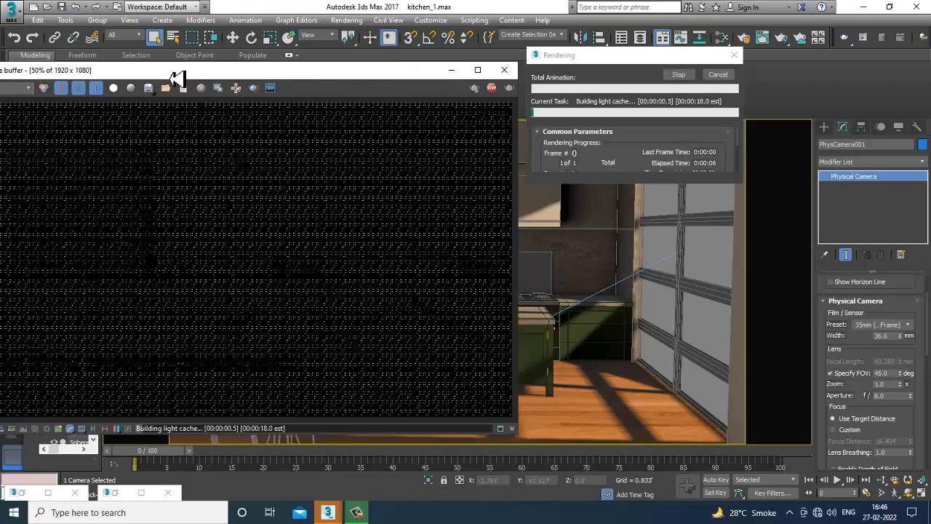
pyautogui.moveTo(175, 76); pyautogui.dragTo(322, 75)
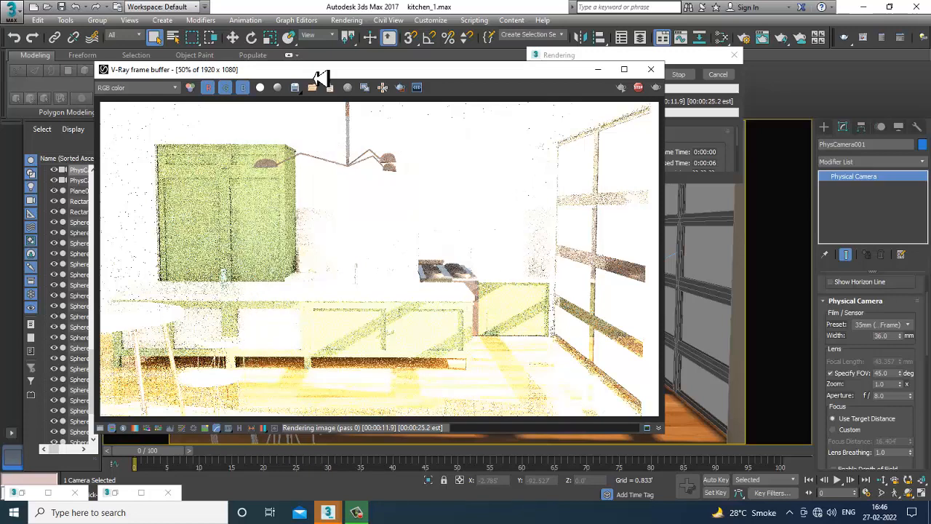
pyautogui.click(679, 74)
pyautogui.click(651, 69)
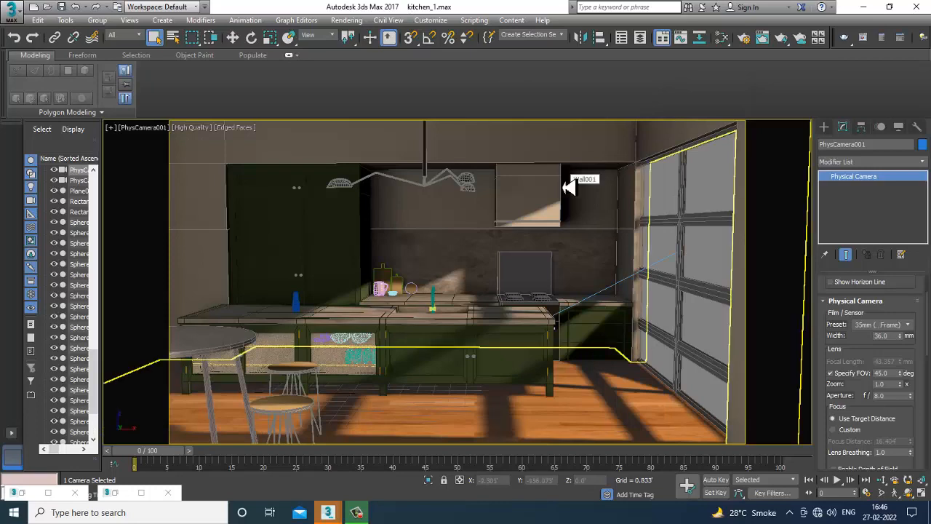
# Switch to the four-viewport layout and zoom out the perspective view to show the whole scene.
pyautogui.press('p')
pyautogui.press('c')
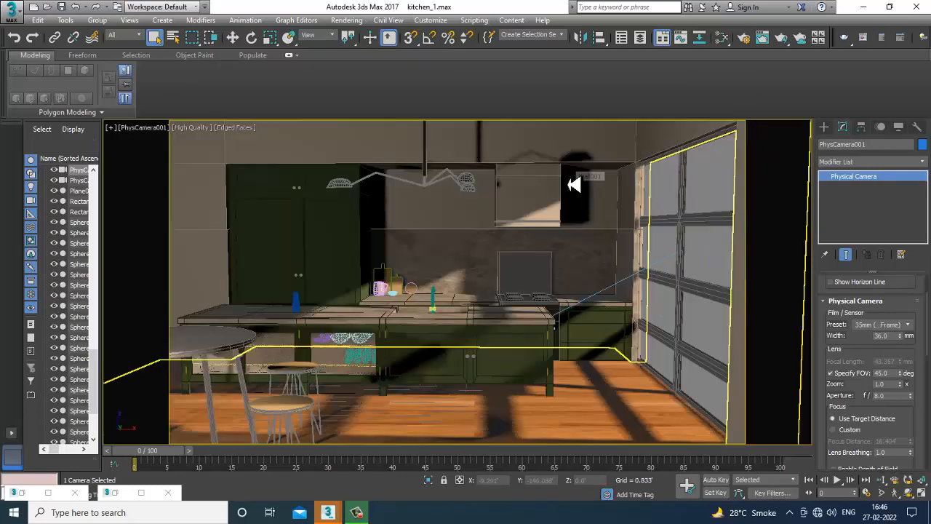
pyautogui.hotkey('alt', 'w')
pyautogui.scroll(2, 375, 377)
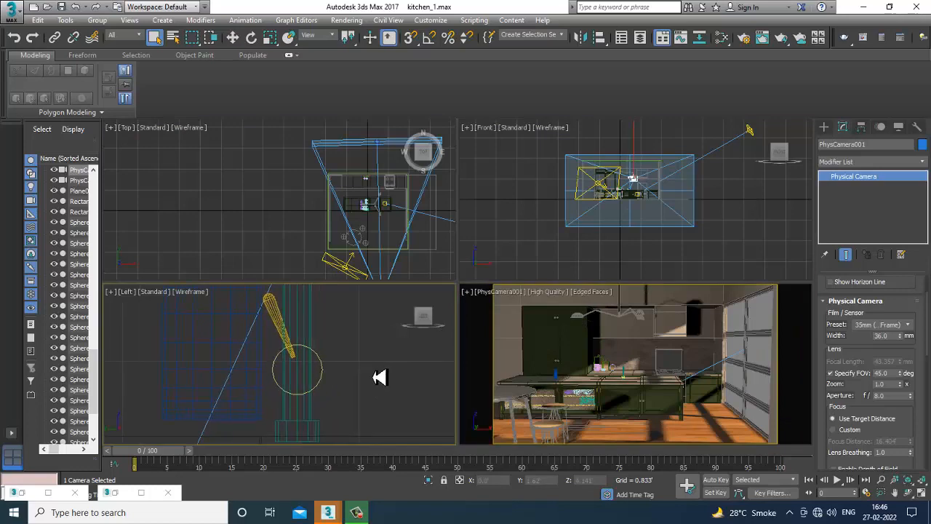
pyautogui.press('p')
pyautogui.scroll(4, 400, 375)
pyautogui.press('F3')
pyautogui.scroll(-6, 366, 362)
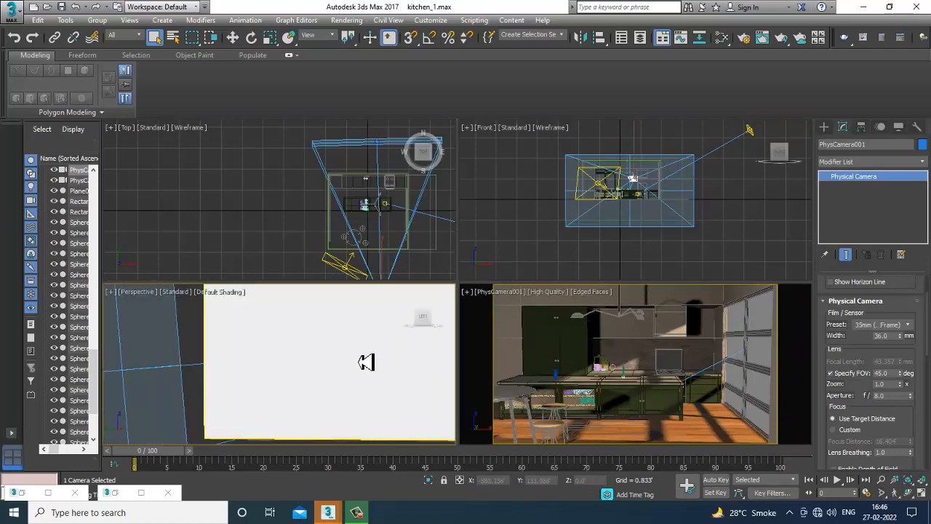
pyautogui.moveTo(357, 356)
pyautogui.keyDown('alt'); pyautogui.mouseDown(button='middle')
pyautogui.moveTo(389, 367)
pyautogui.moveTo(259, 374)
pyautogui.moveTo(375, 378)
pyautogui.mouseUp(button='middle'); pyautogui.keyUp('alt')
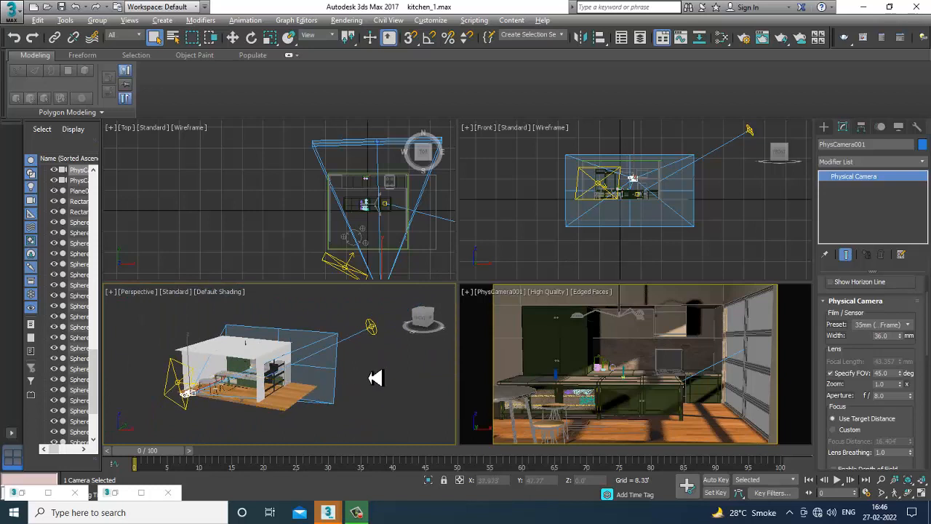
# Select the VRaySun and lower its intensity multiplier to 0.5.
pyautogui.click(369, 332)
pyautogui.press('w')
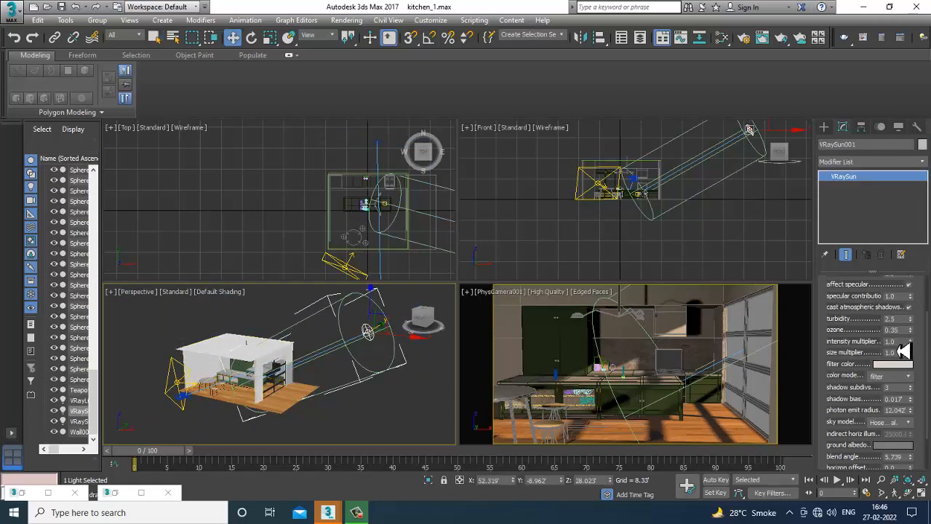
pyautogui.click(892, 341)
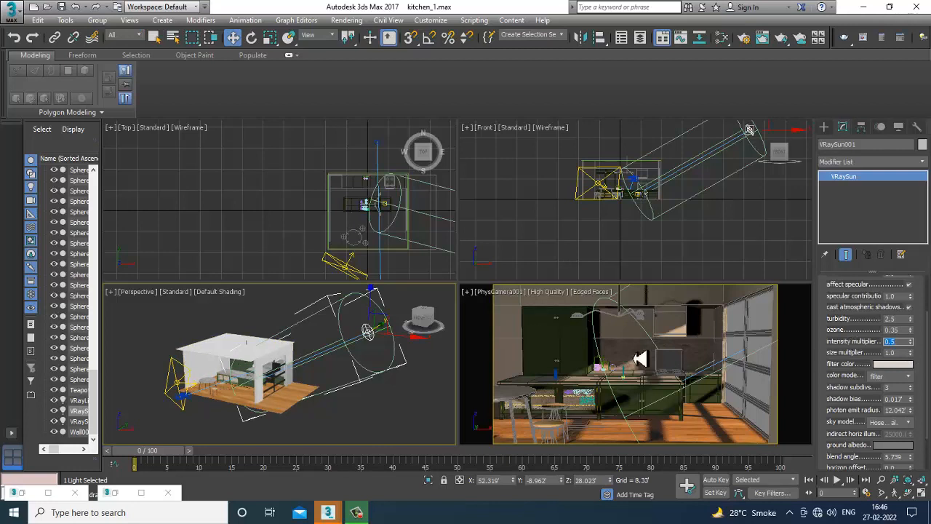
# Select the window plane light and set its multiplier to 1.0.
pyautogui.click(184, 391)
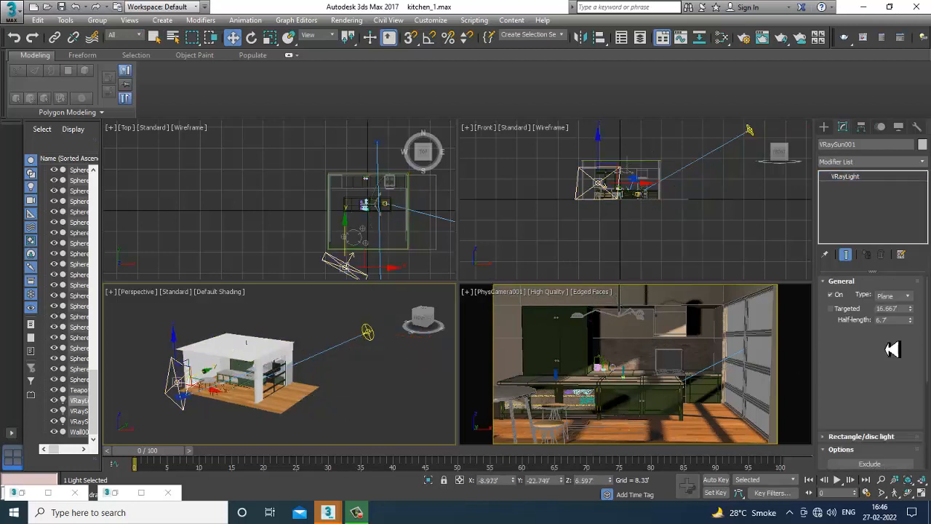
pyautogui.click(889, 356)
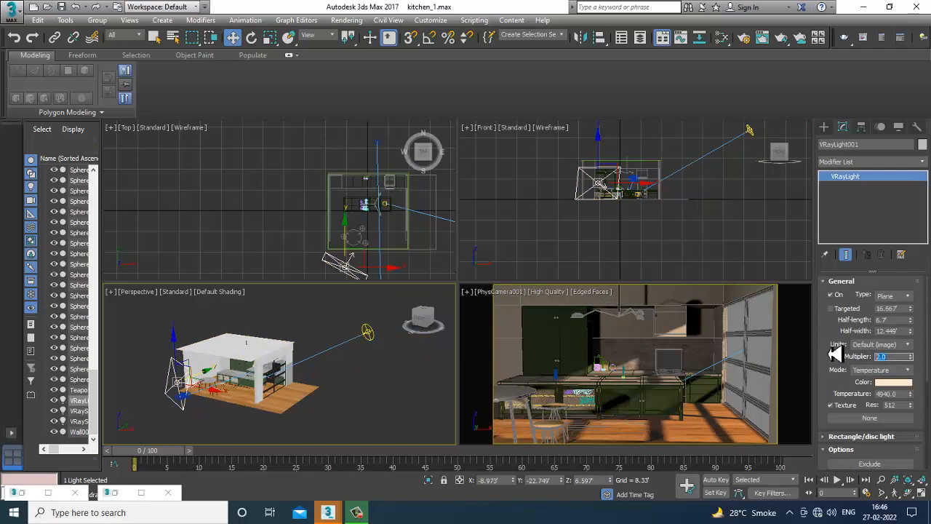
pyautogui.write('1')
pyautogui.press('Return')
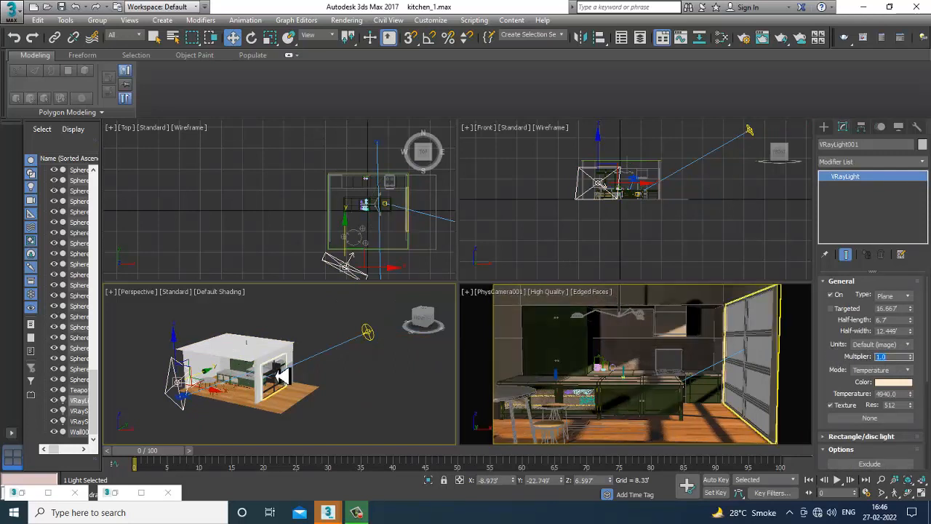
# Render the camera view again and close the frame buffer.
pyautogui.click(649, 356)
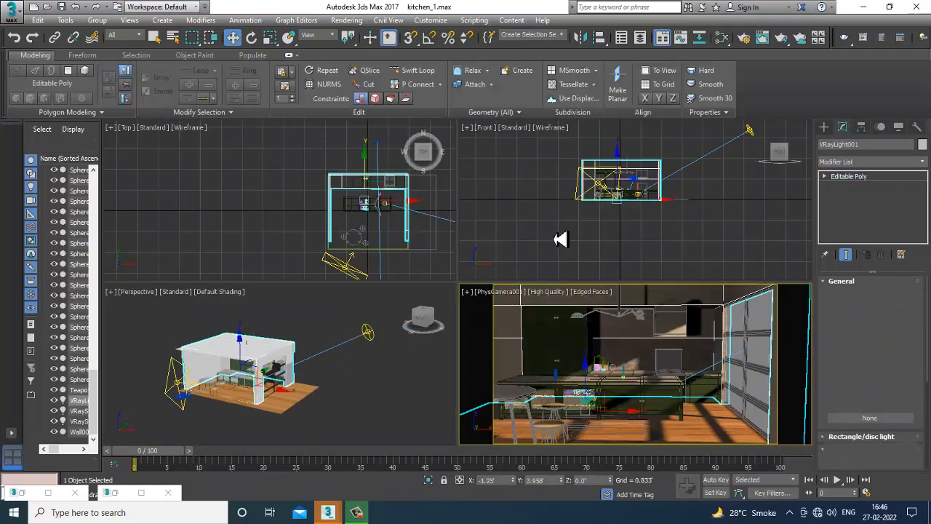
pyautogui.click(347, 20)
pyautogui.click(356, 34)
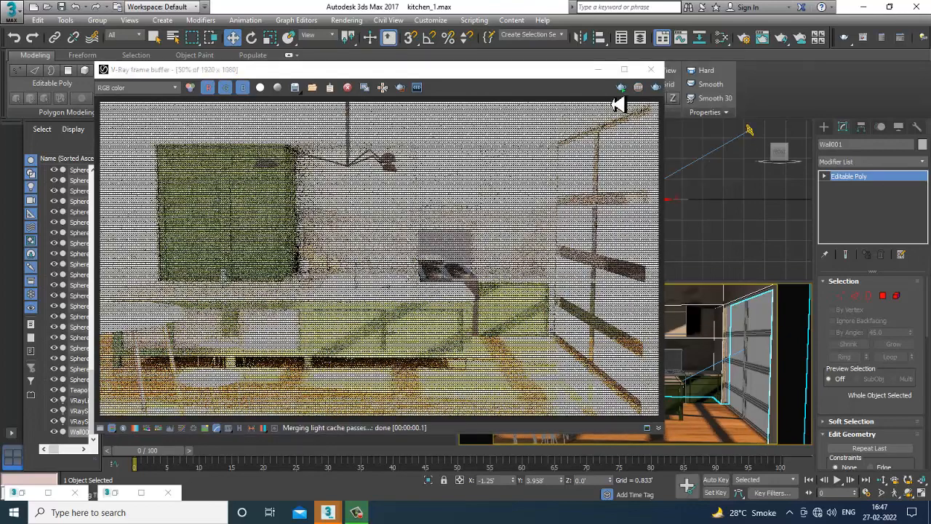
pyautogui.click(650, 69)
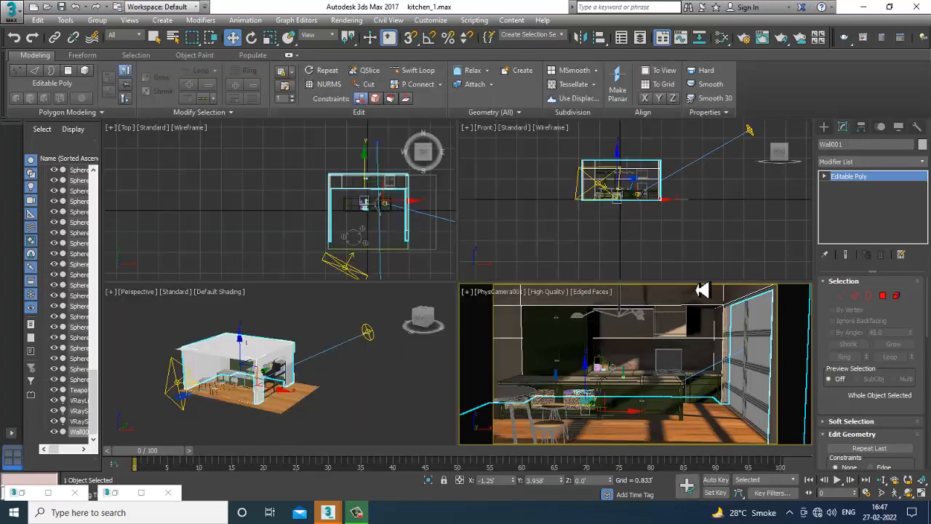
# Select the VRaySun and set its intensity multiplier to 0.06.
pyautogui.click(368, 333)
pyautogui.moveTo(898, 343); pyautogui.dragTo(850, 345)
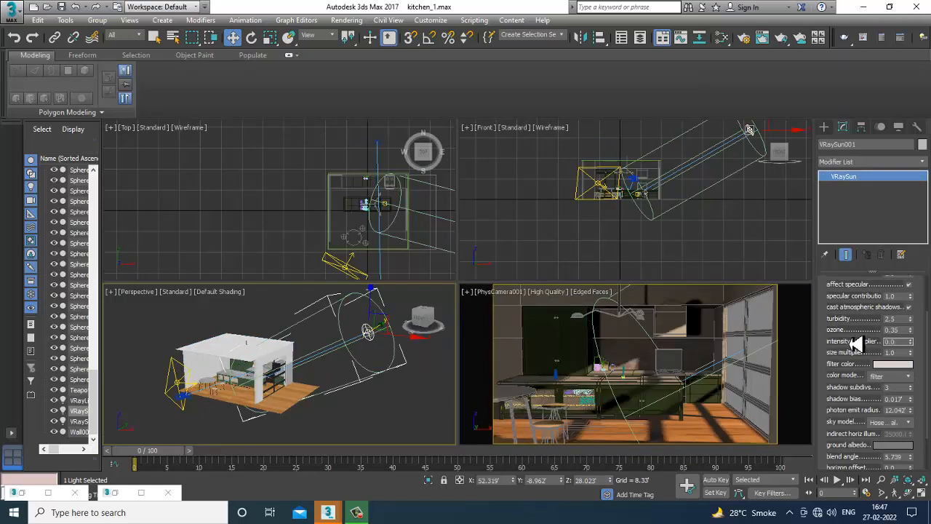
pyautogui.write('0.06')
pyautogui.press('Return')
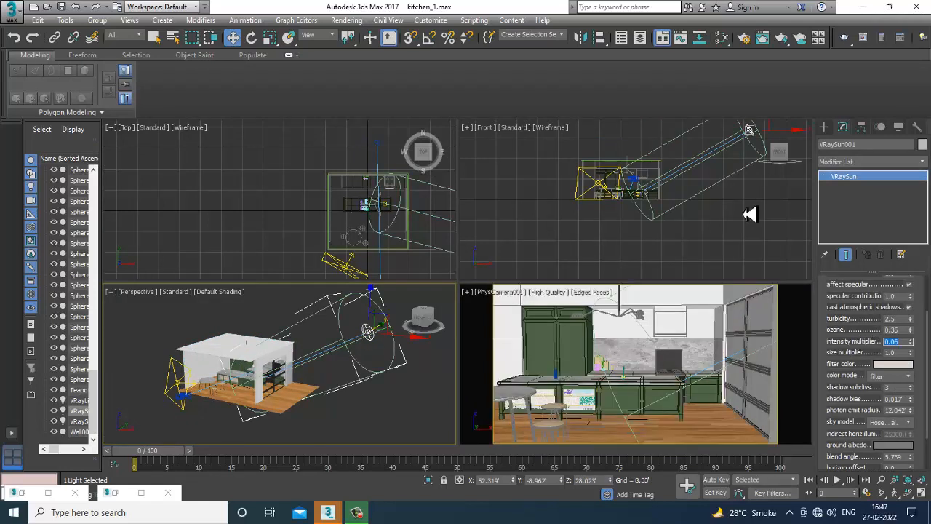
# Render the active view and close the frame buffer.
pyautogui.click(347, 20)
pyautogui.click(357, 34)
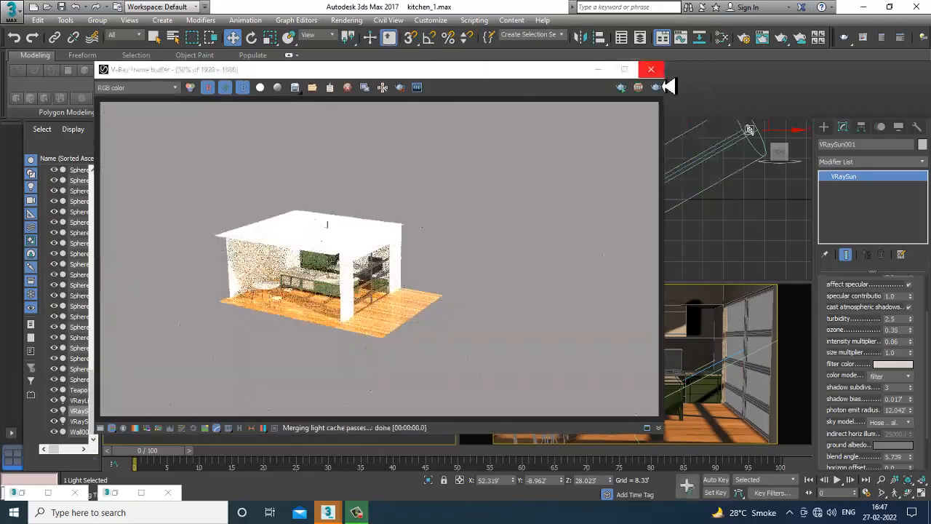
pyautogui.click(650, 69)
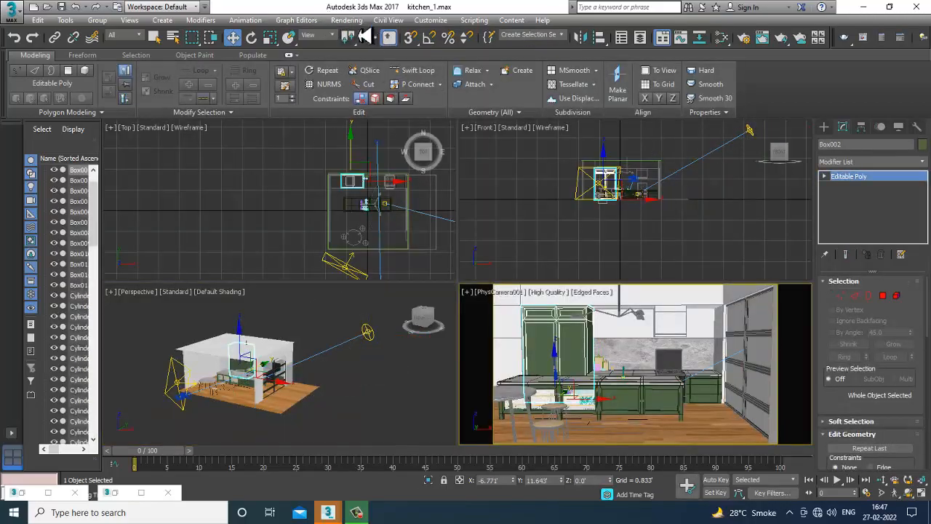
# Render the camera view again, stop the render early and close the frame buffer.
pyautogui.click(347, 19)
pyautogui.click(357, 34)
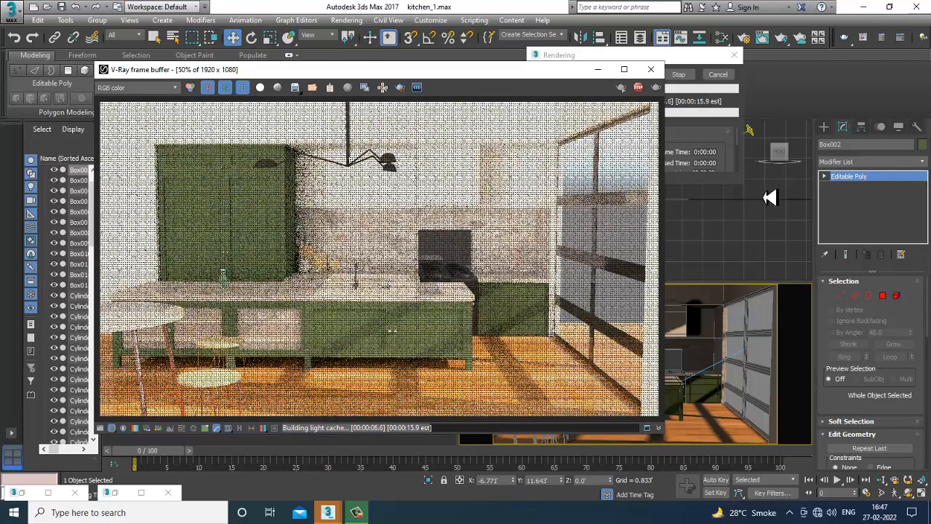
pyautogui.press('Escape')
pyautogui.click(651, 69)
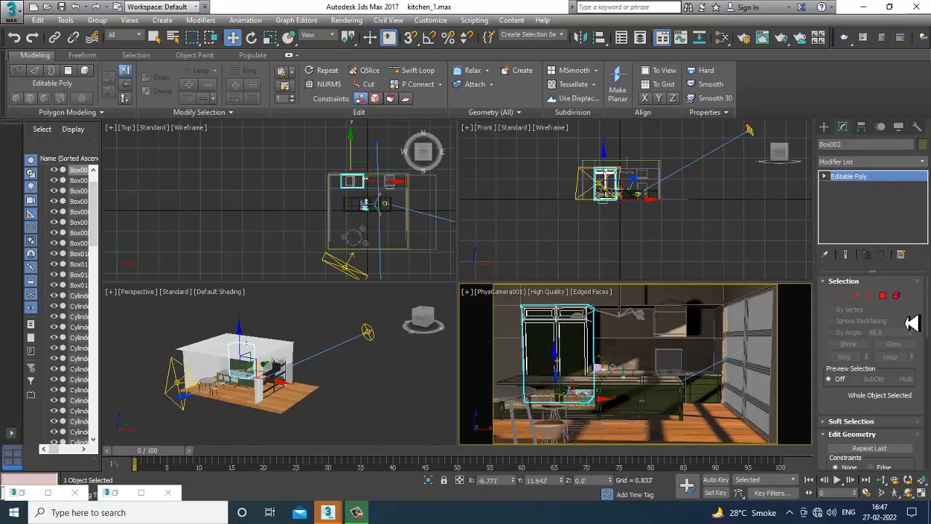
# Select the wall and pick the two narrow end polygons at its edge beside the window opening.
pyautogui.click(351, 384)
pyautogui.hotkey('alt', 'w')
pyautogui.keyDown('alt'); pyautogui.moveTo(349, 380); pyautogui.dragTo(545, 270, button='middle'); pyautogui.keyUp('alt')
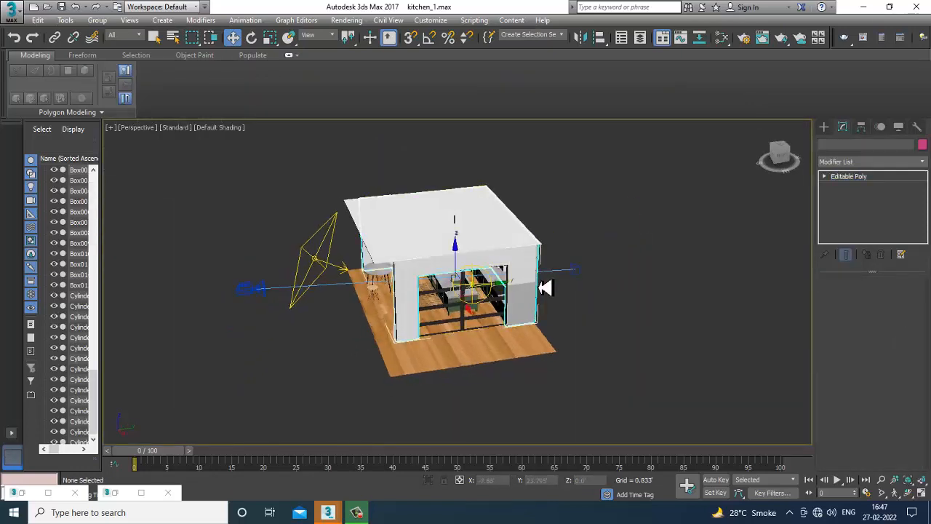
pyautogui.click(542, 290)
pyautogui.scroll(8, 557, 298)
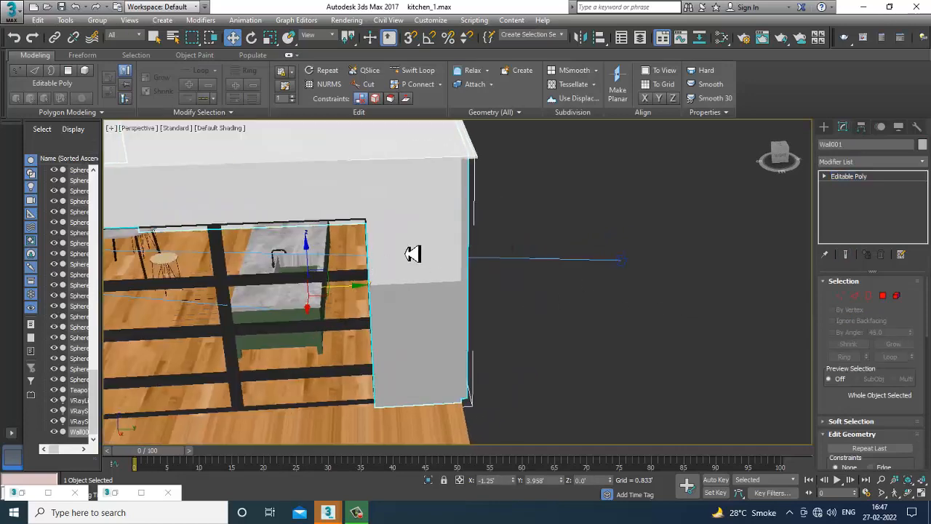
pyautogui.press('F4')
pyautogui.click(883, 296)
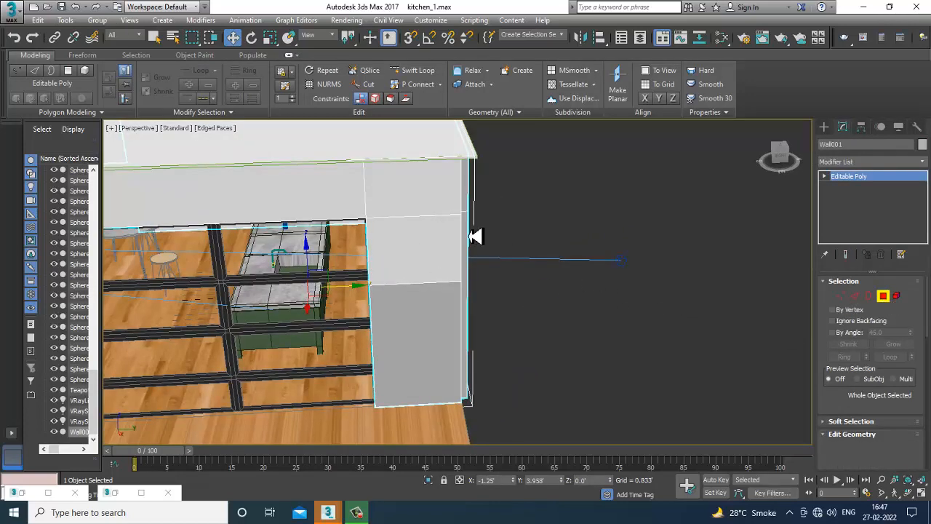
pyautogui.click(473, 213)
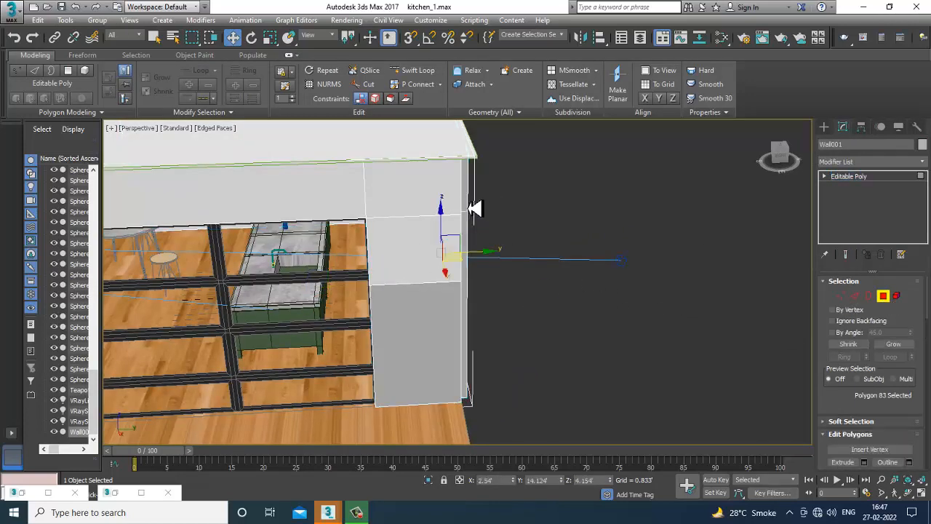
pyautogui.keyDown('ctrl'); pyautogui.click(470, 255); pyautogui.keyUp('ctrl')
pyautogui.keyDown('alt'); pyautogui.moveTo(539, 342); pyautogui.dragTo(479, 317, button='middle'); pyautogui.keyUp('alt')
pyautogui.moveTo(439, 281); pyautogui.dragTo(432, 284)
pyautogui.hotkey('ctrl', 'z')
pyautogui.scroll(4, 500, 318)
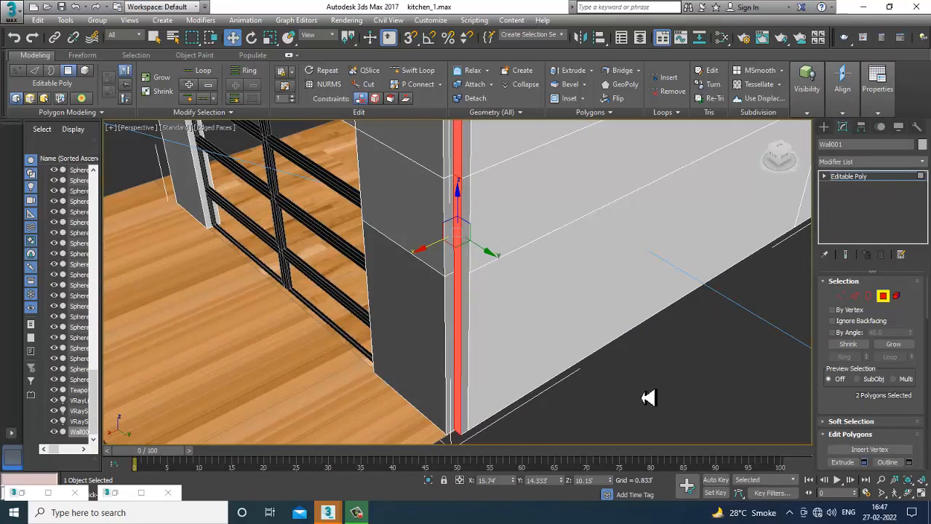
# Extrude the two selected wall end polygons by 16.639.
pyautogui.hotkey('shift', 'e')
pyautogui.moveTo(470, 309); pyautogui.dragTo(293, 95)
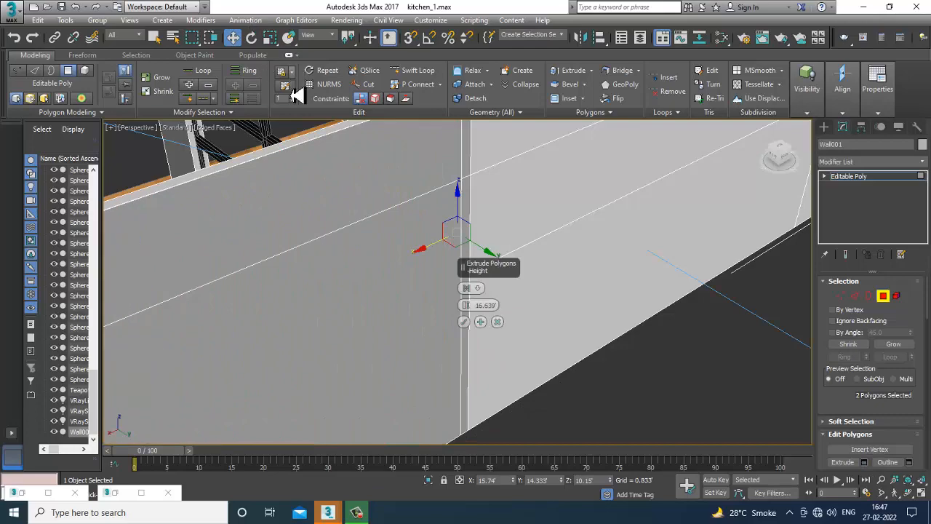
pyautogui.click(465, 322)
pyautogui.click(466, 324)
# Leave polygon editing, select the VRaySun and set its intensity multiplier to 0.02.
pyautogui.scroll(-5, 451, 291)
pyautogui.keyDown('alt'); pyautogui.moveTo(444, 280); pyautogui.dragTo(624, 244, button='middle'); pyautogui.keyUp('alt')
pyautogui.hotkey('alt', 'w')
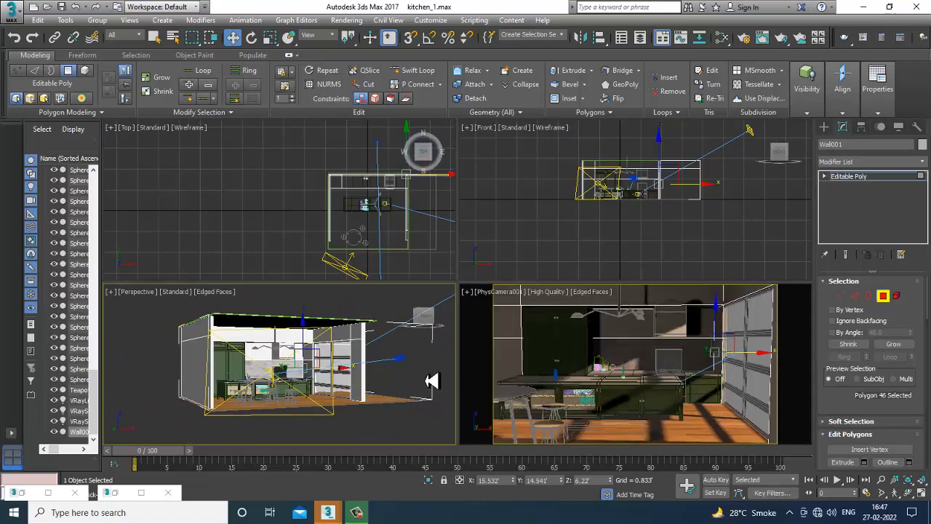
pyautogui.keyDown('alt'); pyautogui.moveTo(433, 380); pyautogui.dragTo(510, 327, button='middle'); pyautogui.keyUp('alt')
pyautogui.hotkey('alt', 'w')
pyautogui.scroll(-5, 510, 327)
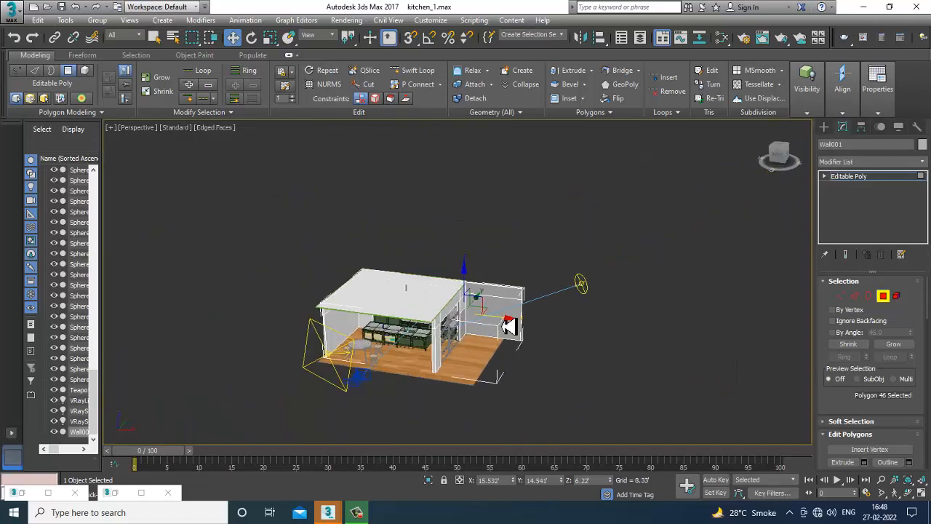
pyautogui.click(862, 177)
pyautogui.click(582, 283)
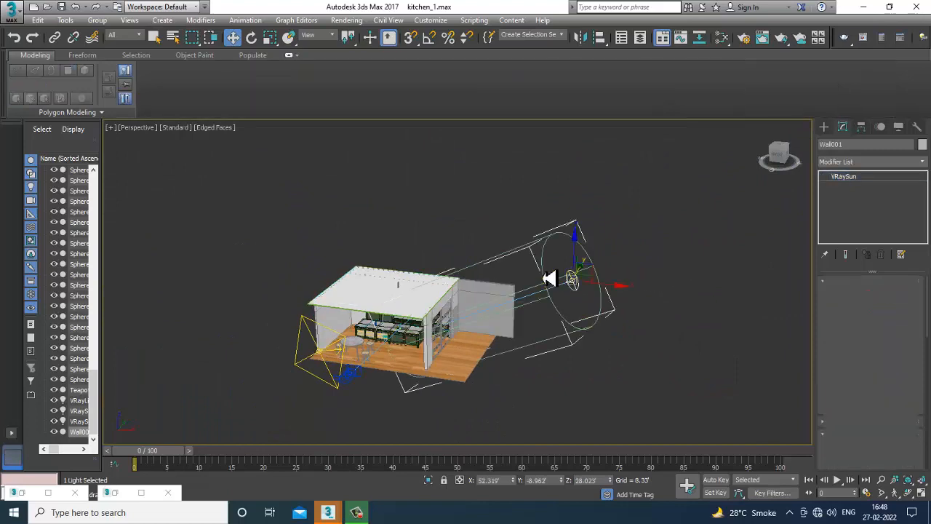
pyautogui.scroll(3, 541, 308)
pyautogui.keyDown('alt'); pyautogui.moveTo(544, 279); pyautogui.dragTo(568, 287, button='middle'); pyautogui.keyUp('alt')
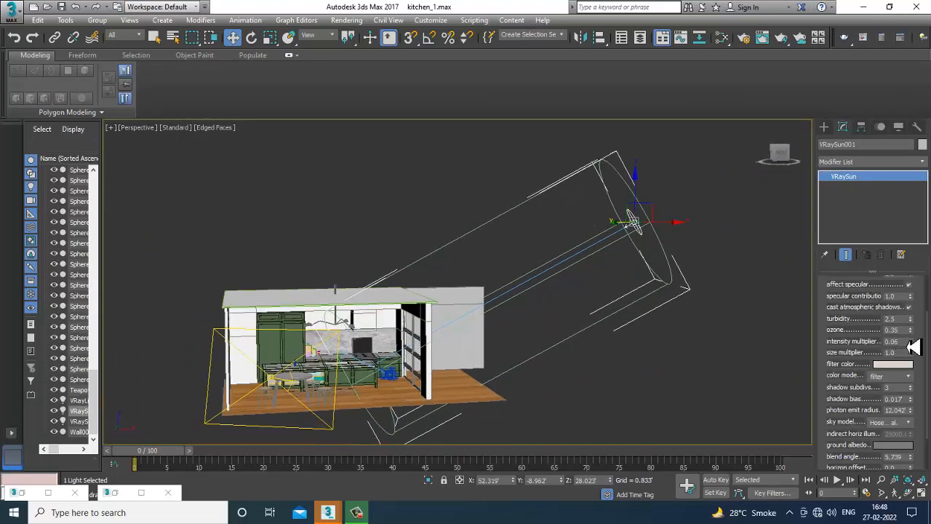
pyautogui.doubleClick(893, 341)
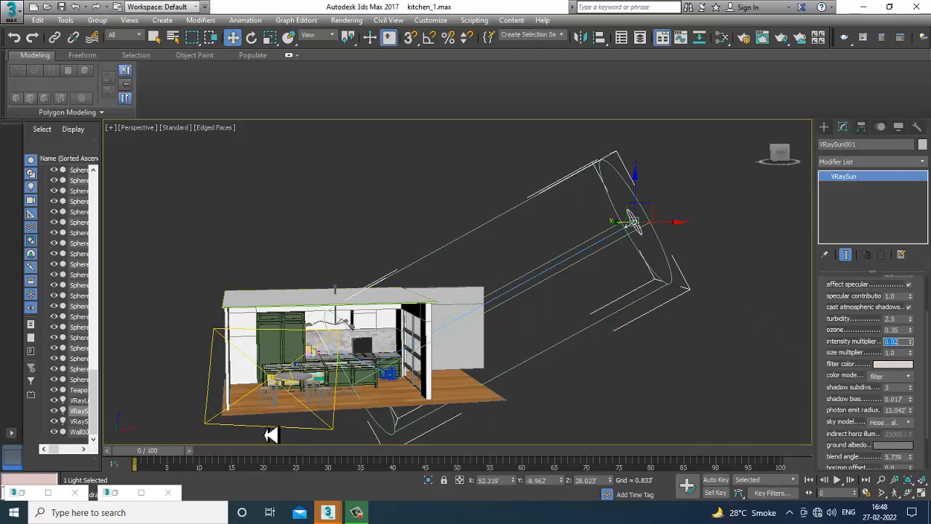
# Render the camera view and close the frame buffer.
pyautogui.click(333, 430)
pyautogui.moveTo(896, 358); pyautogui.dragTo(834, 363)
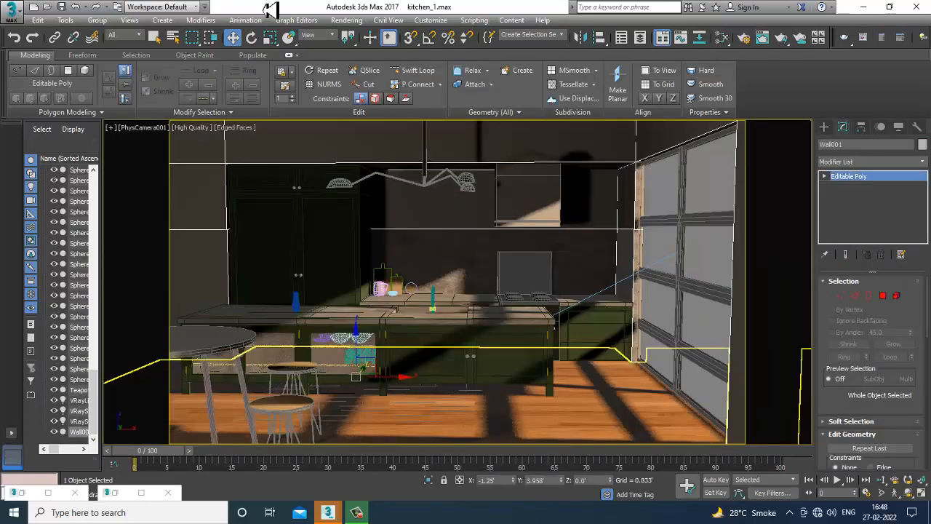
pyautogui.click(356, 38)
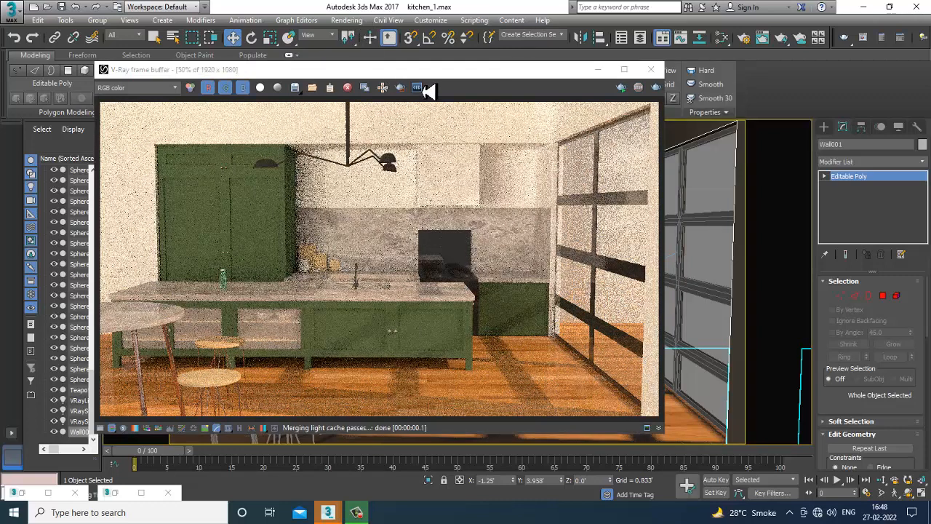
pyautogui.click(650, 69)
# Select the window plane light, set its temperature to about 5582 and its texture resolution to 1024.
pyautogui.hotkey('alt', 'w')
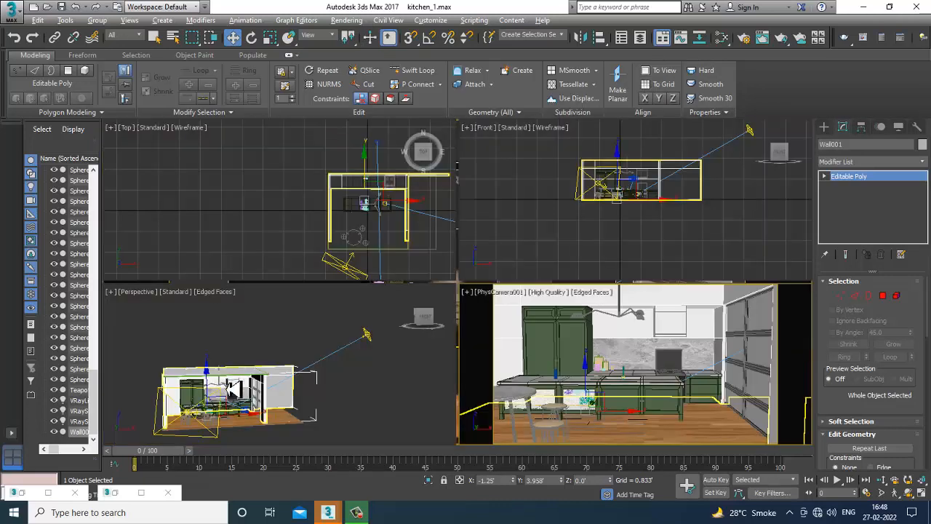
pyautogui.click(194, 442)
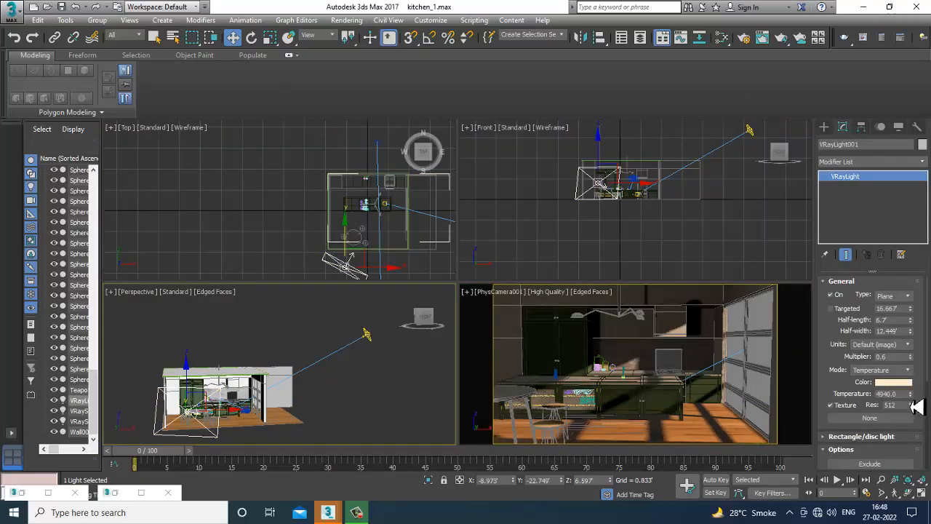
pyautogui.moveTo(919, 406); pyautogui.dragTo(921, 425)
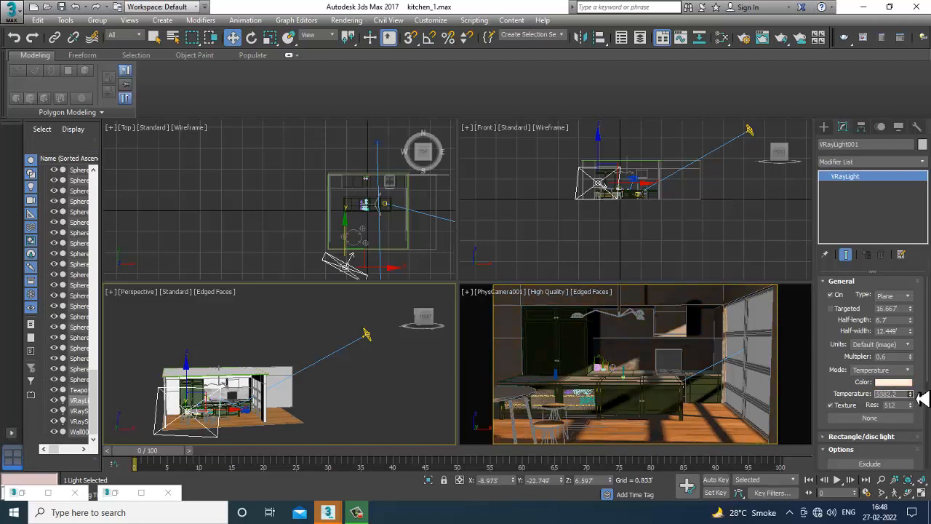
pyautogui.moveTo(901, 407); pyautogui.dragTo(860, 409)
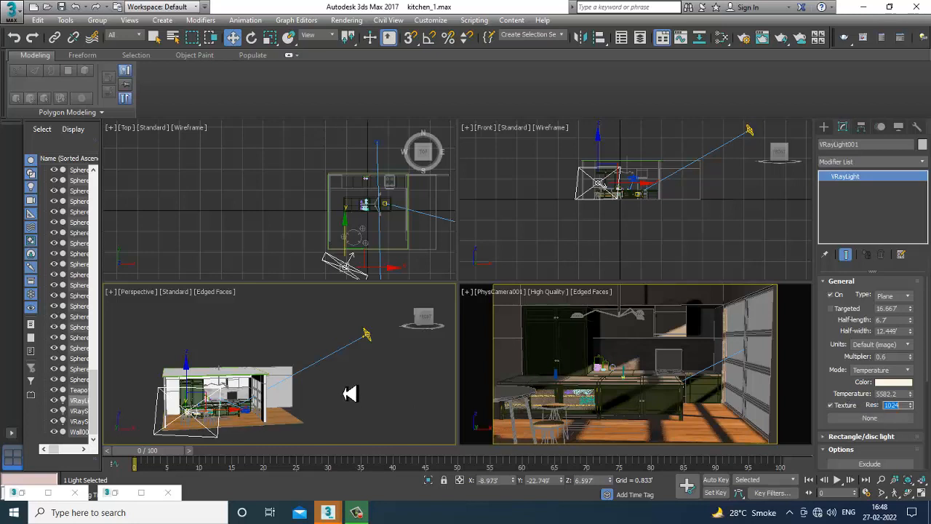
# Select the VRaySun and change its sky model to CIE Overcast.
pyautogui.click(368, 339)
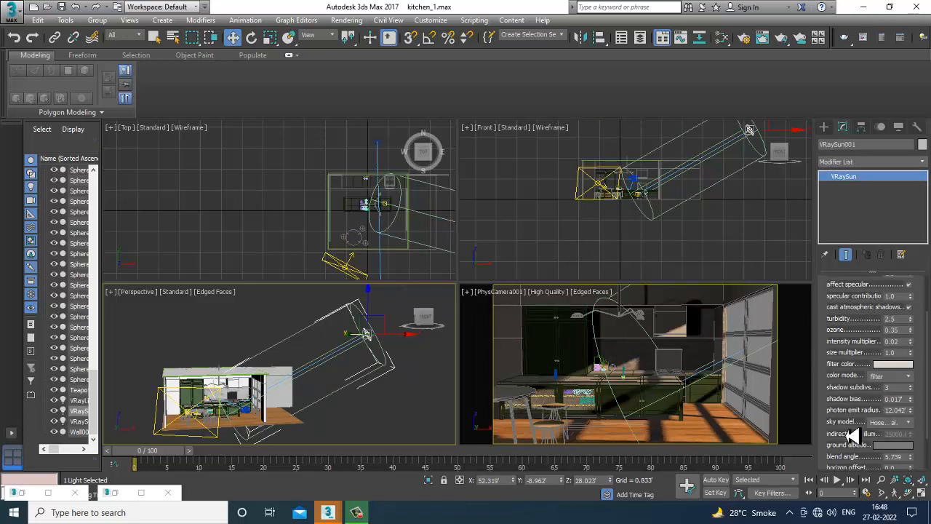
pyautogui.moveTo(832, 435); pyautogui.dragTo(830, 395)
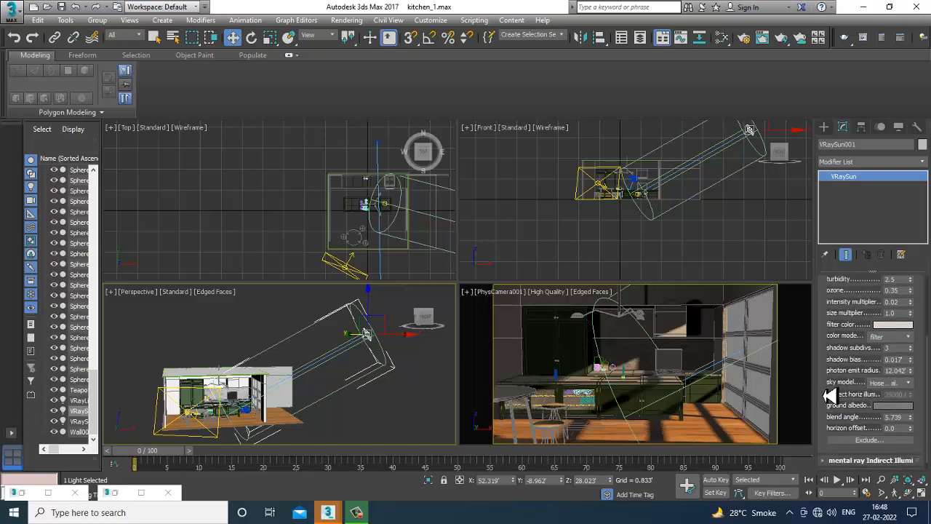
pyautogui.click(903, 384)
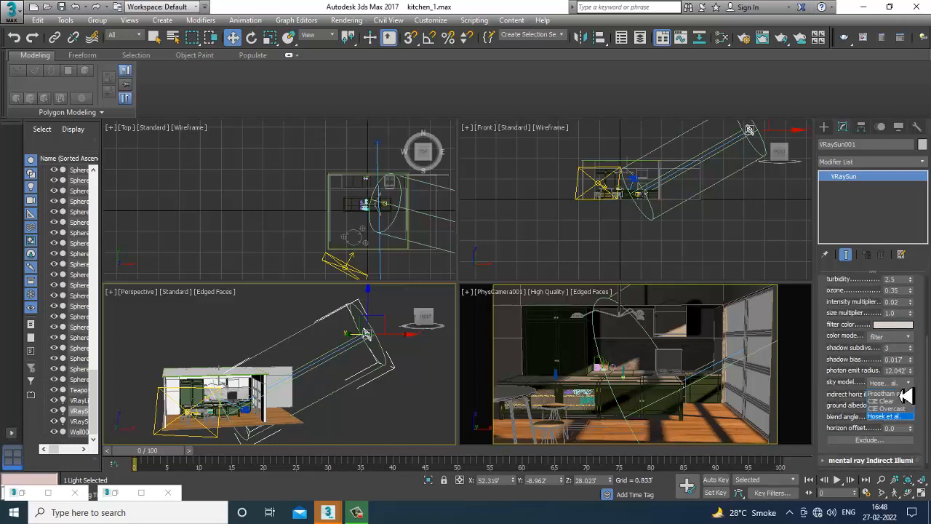
pyautogui.click(907, 409)
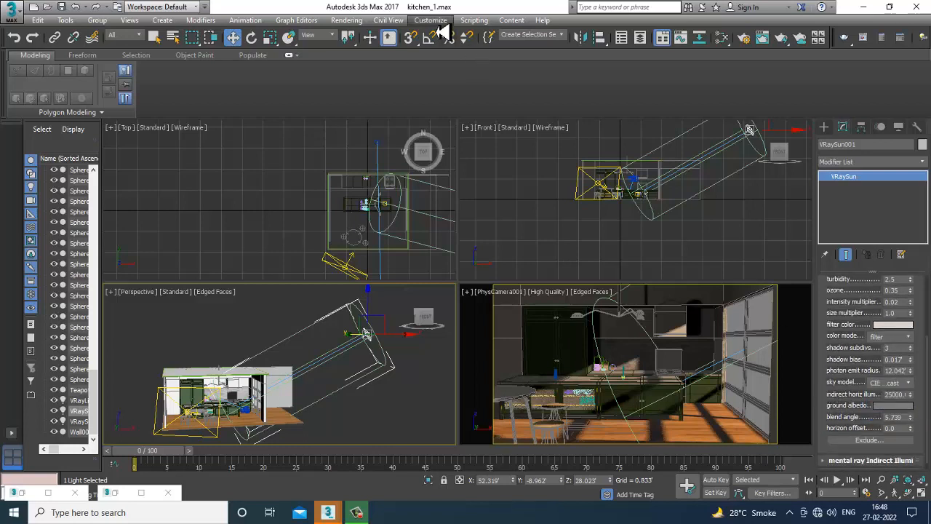
# Render the scene again and close the frame buffer.
pyautogui.click(347, 19)
pyautogui.click(357, 34)
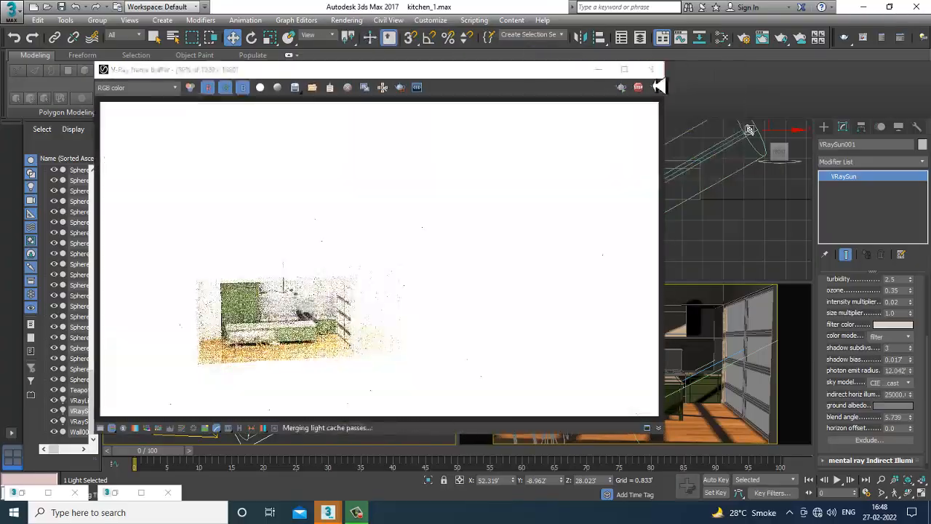
pyautogui.click(651, 69)
pyautogui.click(627, 355)
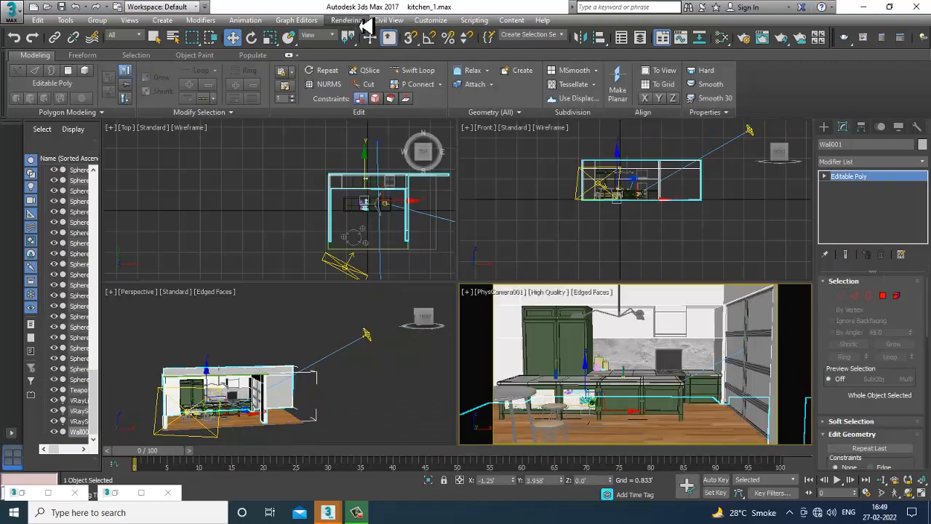
# Render the camera view, stop the render early and close the frame buffer.
pyautogui.click(347, 19)
pyautogui.click(357, 34)
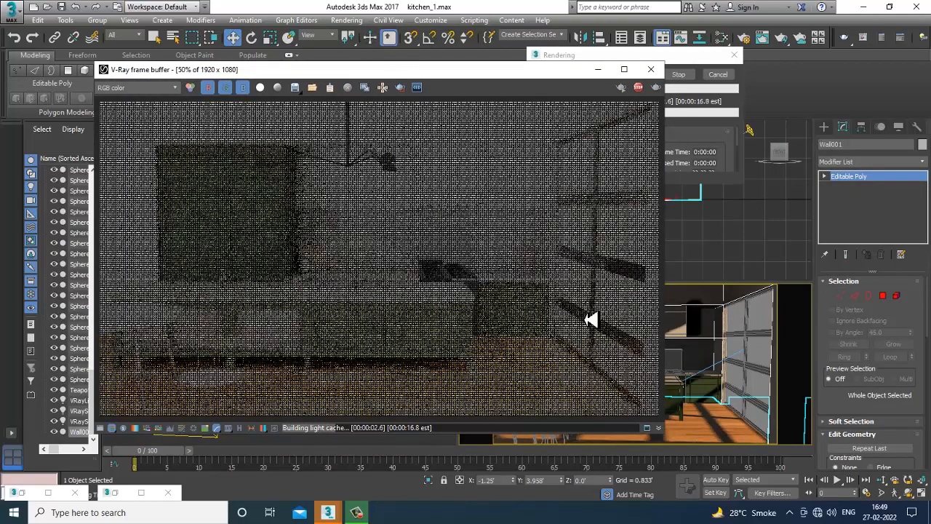
pyautogui.press('Escape')
pyautogui.click(651, 70)
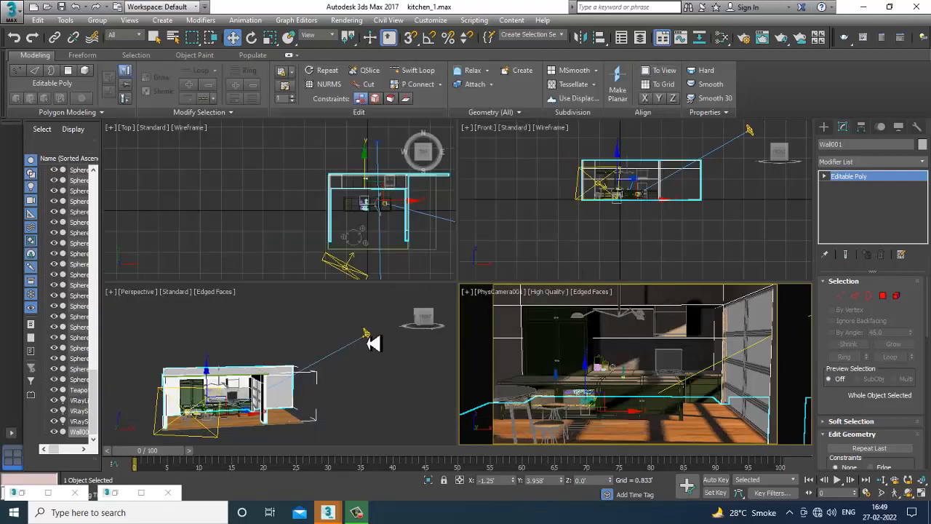
# Select the VRaySun and switch its sky model back to Hosek et al.
pyautogui.click(367, 335)
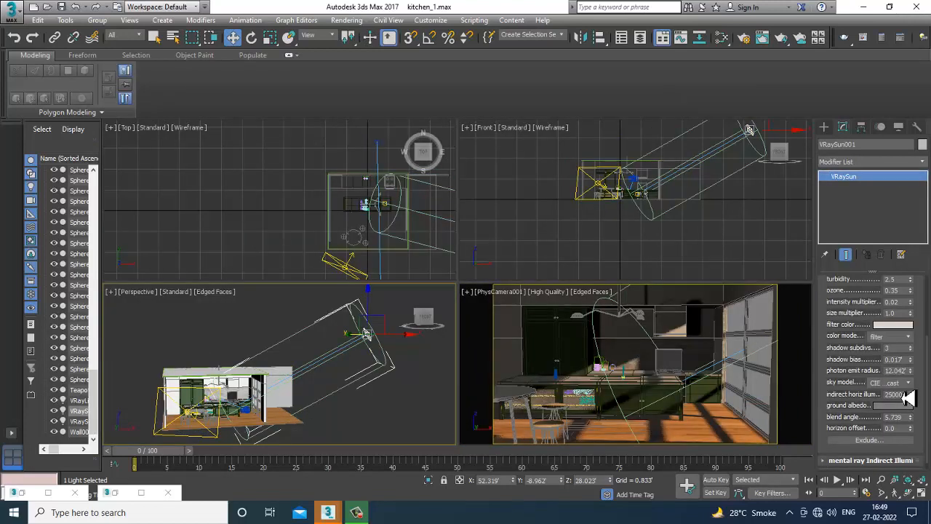
pyautogui.click(902, 382)
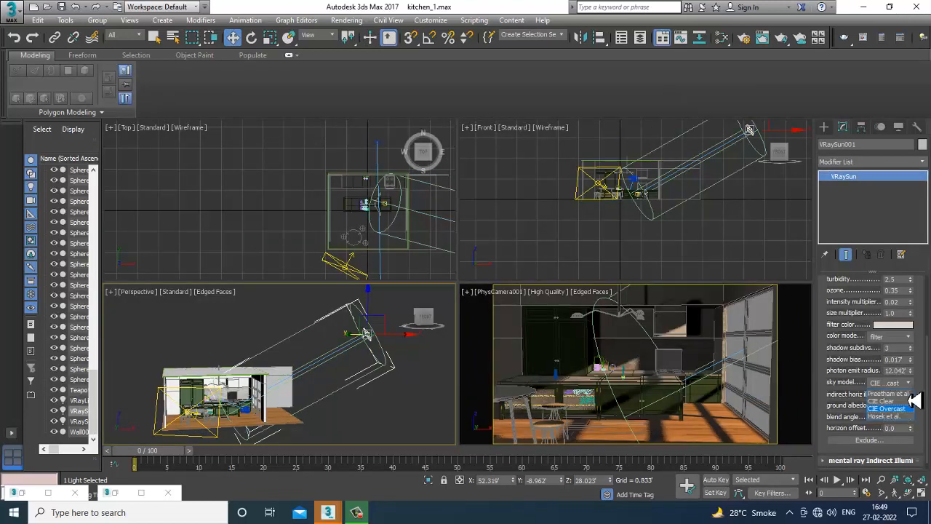
pyautogui.click(894, 416)
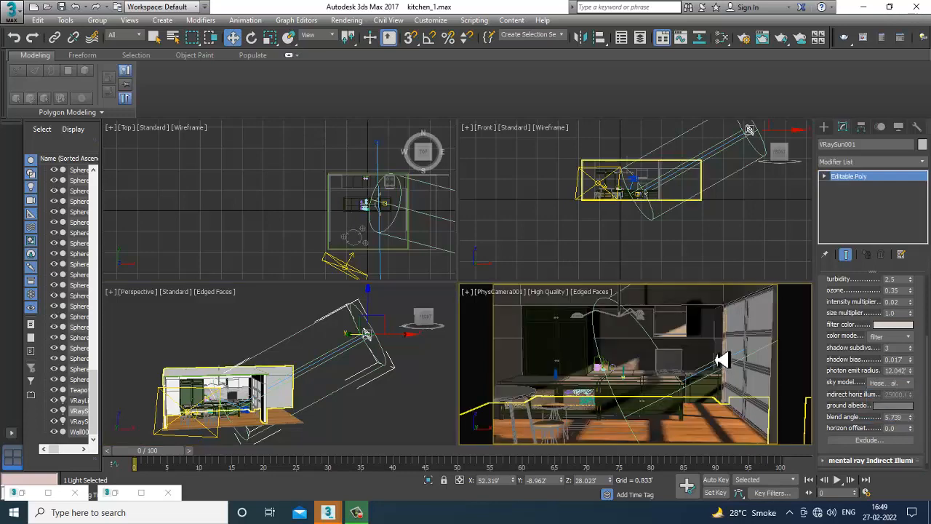
# Render the camera view, close the frame buffer and reselect the VRaySun.
pyautogui.click(723, 365)
pyautogui.click(348, 20)
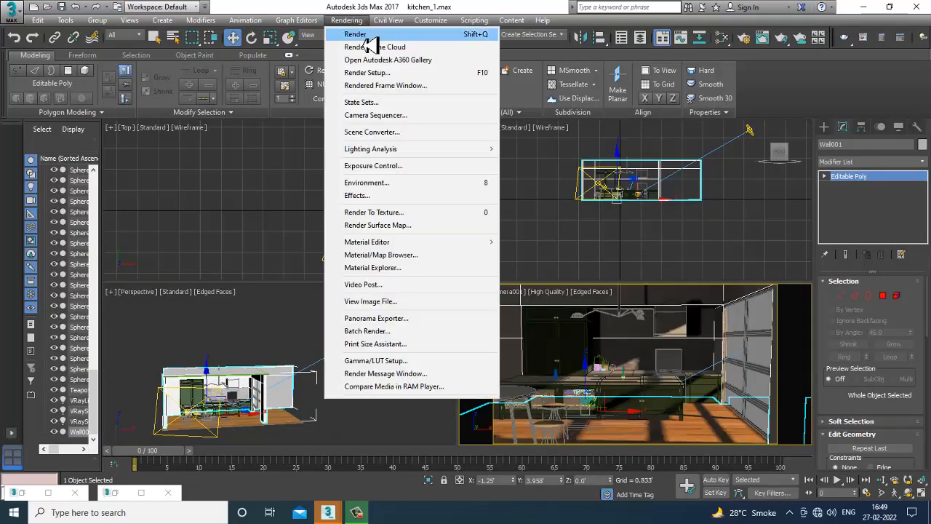
pyautogui.click(353, 34)
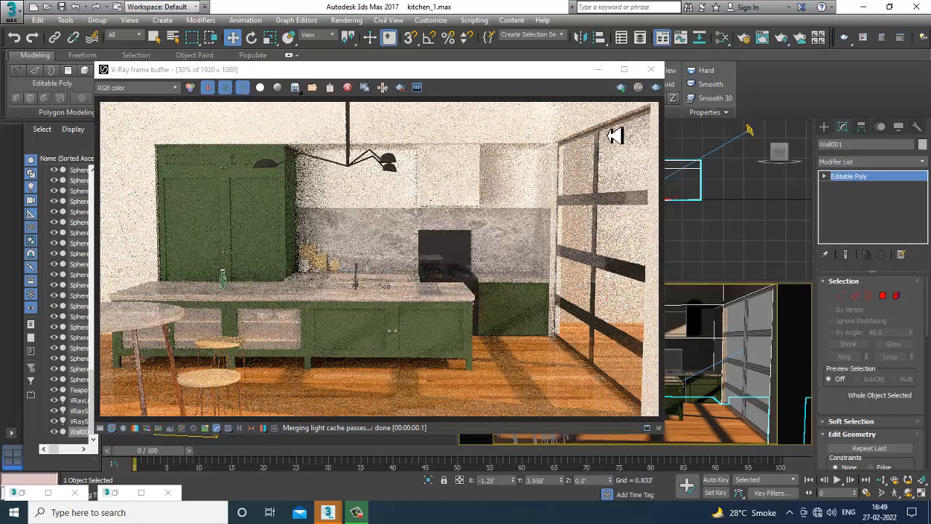
pyautogui.click(651, 71)
pyautogui.click(367, 336)
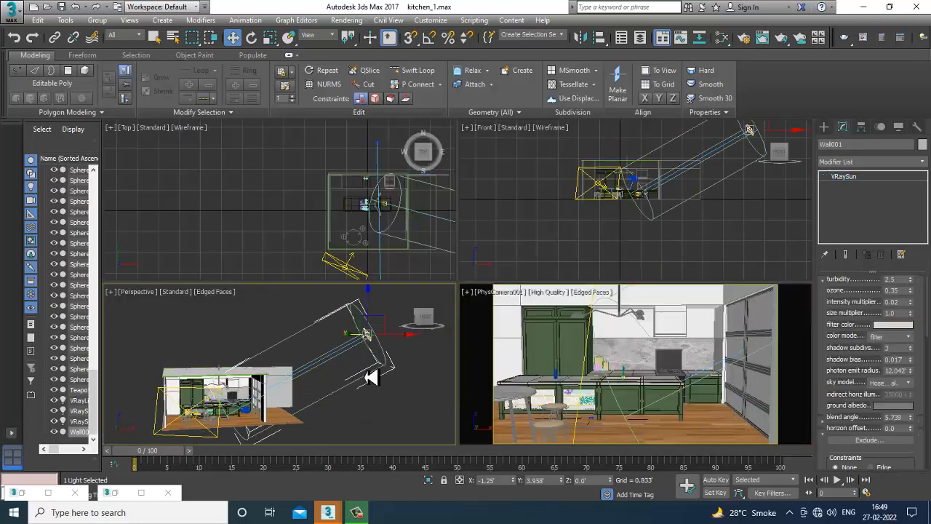
# Render the camera view, cancel the render early and close the frame buffer.
pyautogui.moveTo(378, 322); pyautogui.dragTo(385, 312)
pyautogui.click(497, 399)
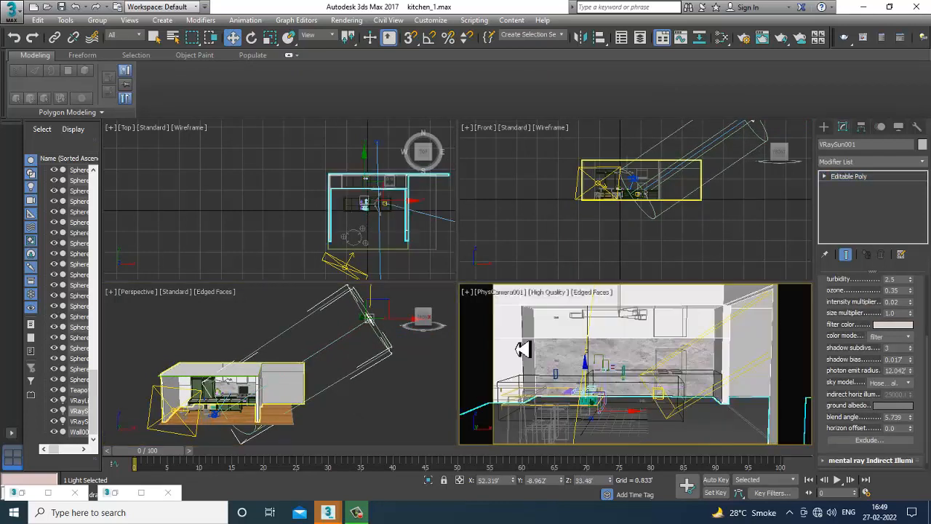
pyautogui.hotkey('alt', 'w')
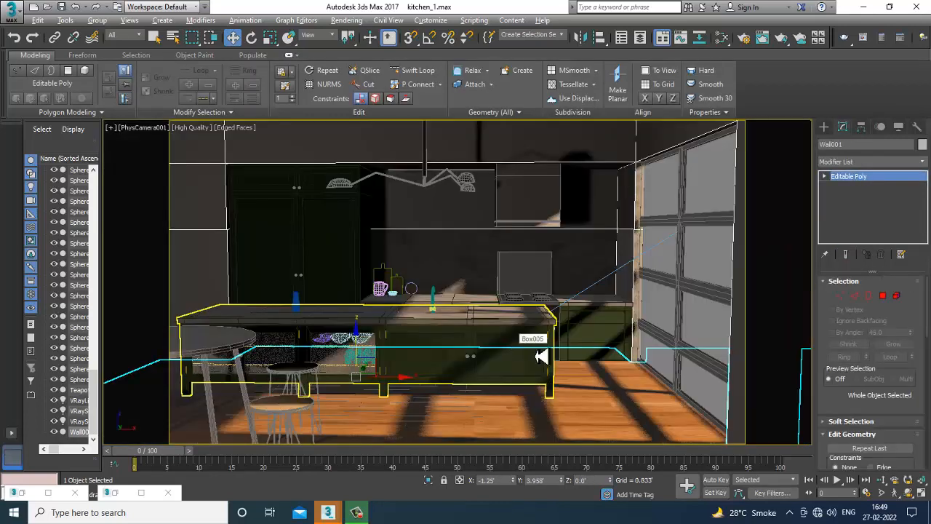
pyautogui.click(346, 19)
pyautogui.click(352, 37)
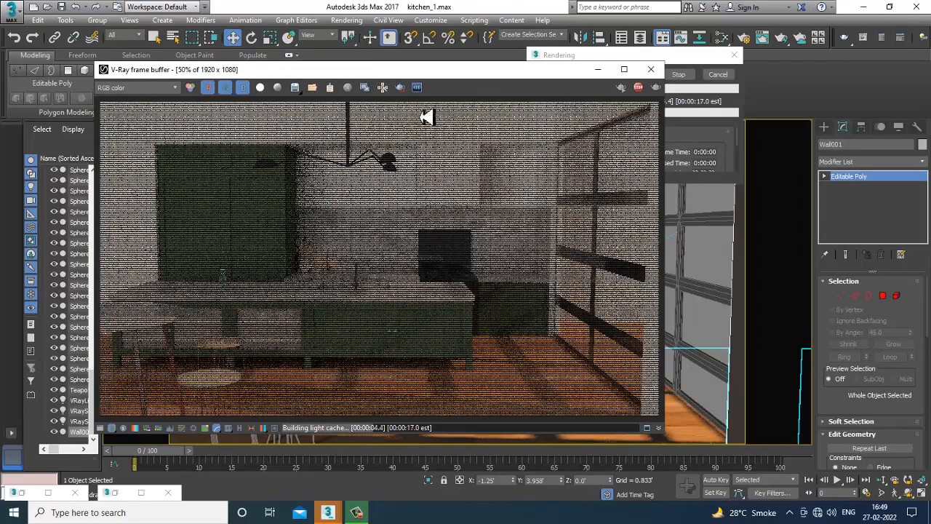
pyautogui.click(718, 74)
pyautogui.click(651, 70)
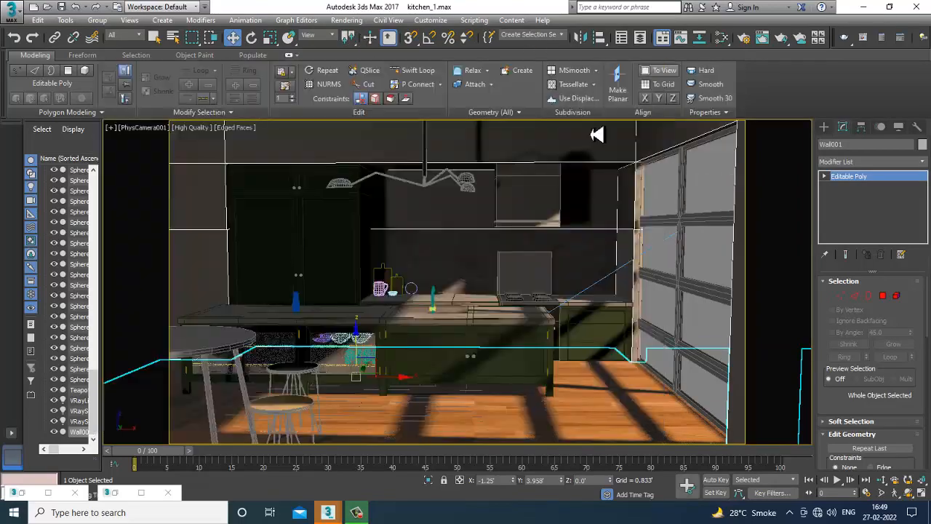
# Select the window plane light and set its multiplier to 0.5.
pyautogui.hotkey('alt', 'w')
pyautogui.click(182, 436)
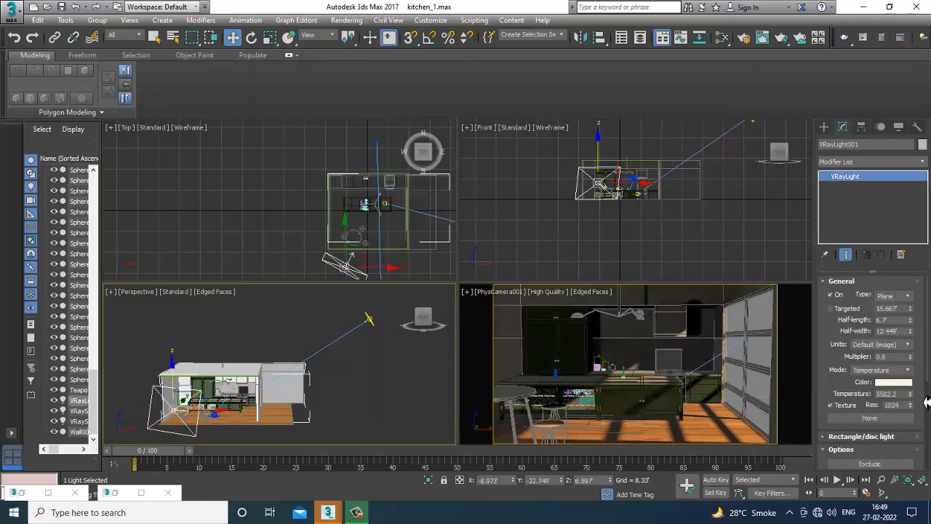
pyautogui.doubleClick(889, 357)
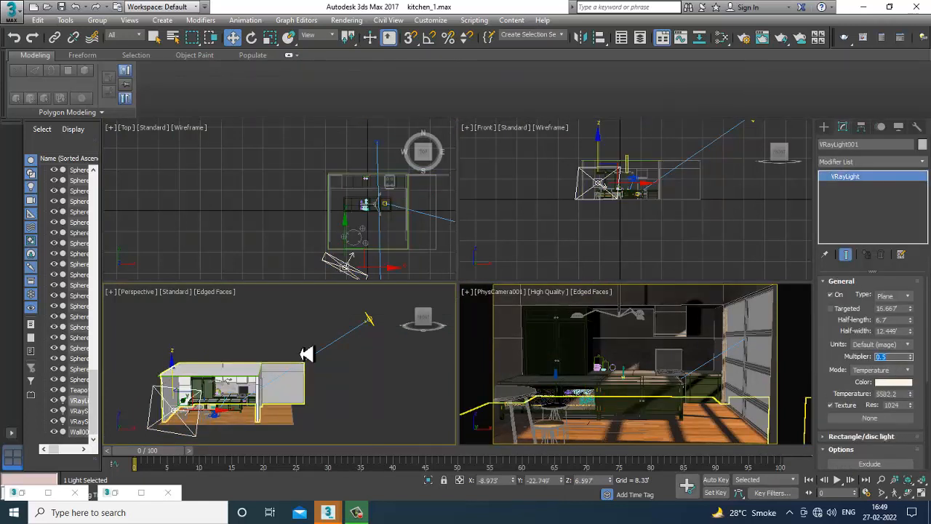
# Mirror-copy the plane light on the Y axis and move the copy inside the kitchen near the tall cabinets.
pyautogui.moveTo(409, 257); pyautogui.dragTo(362, 242, button='middle')
pyautogui.hotkey('alt', 'w')
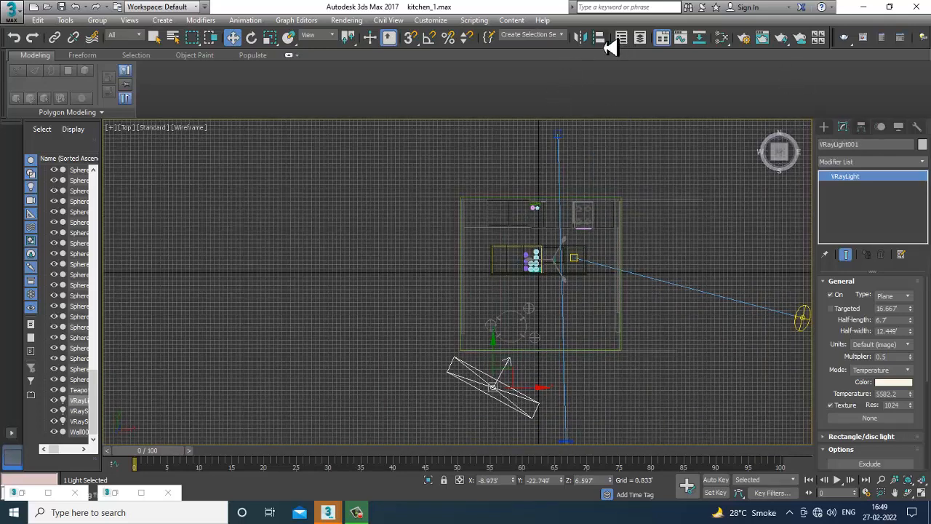
pyautogui.click(580, 37)
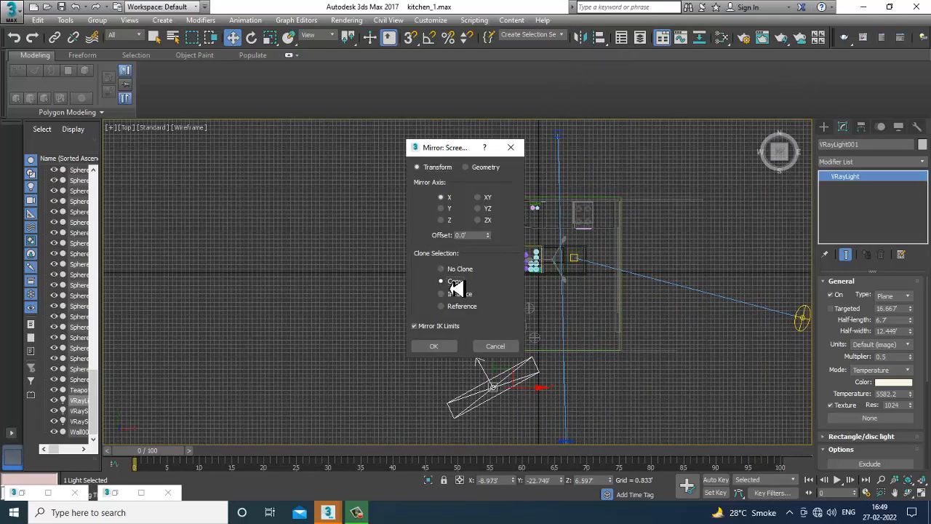
pyautogui.click(441, 208)
pyautogui.click(435, 346)
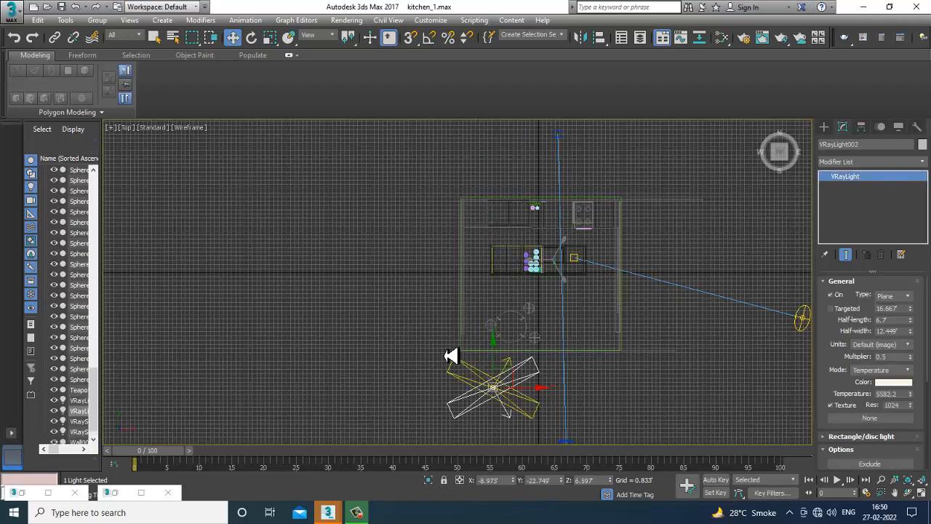
pyautogui.moveTo(501, 364); pyautogui.dragTo(547, 245)
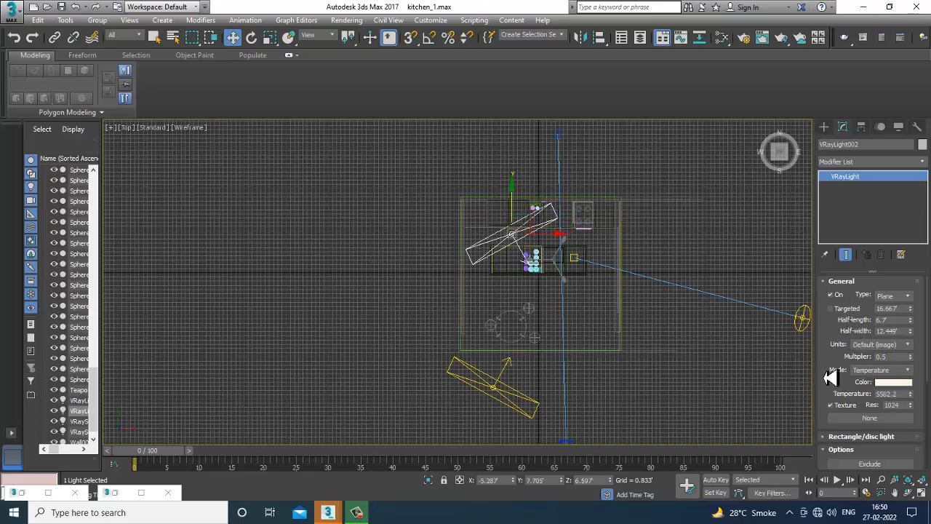
# Set the copied light's multiplier to 0.2.
pyautogui.moveTo(842, 420); pyautogui.dragTo(844, 308)
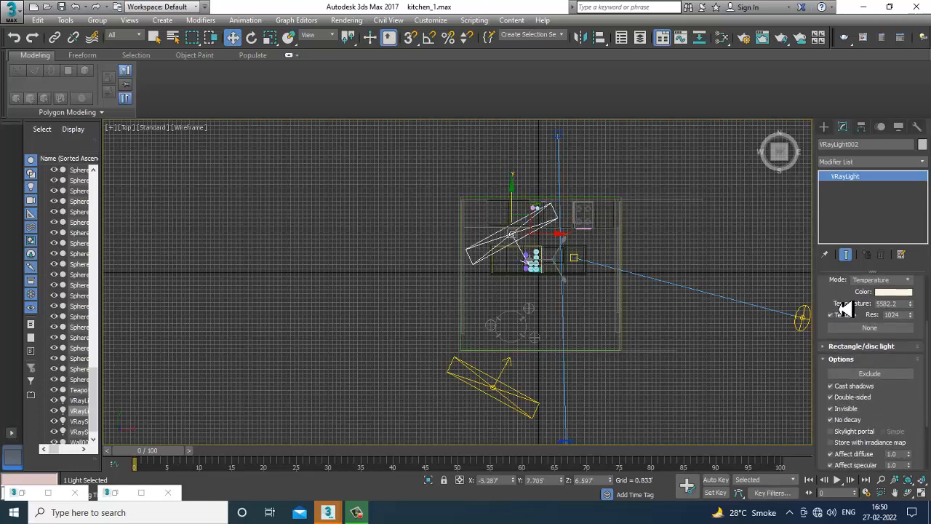
pyautogui.scroll(3, 833, 397)
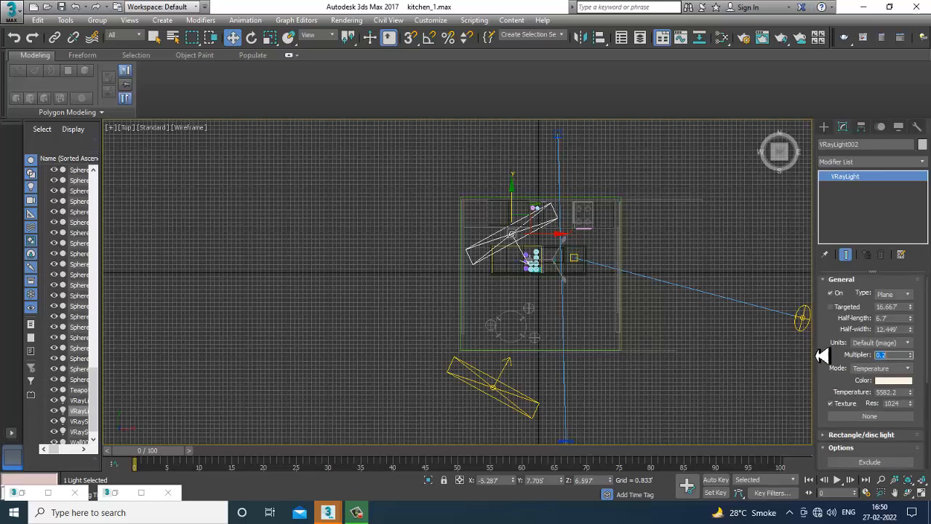
pyautogui.click(322, 304)
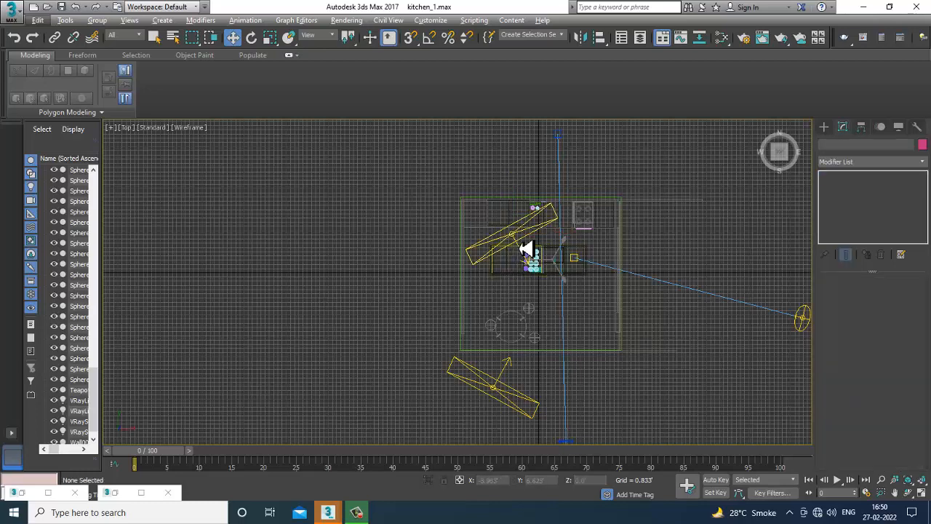
# Reselect the copied light and raise its temperature to about 6420.
pyautogui.click(526, 248)
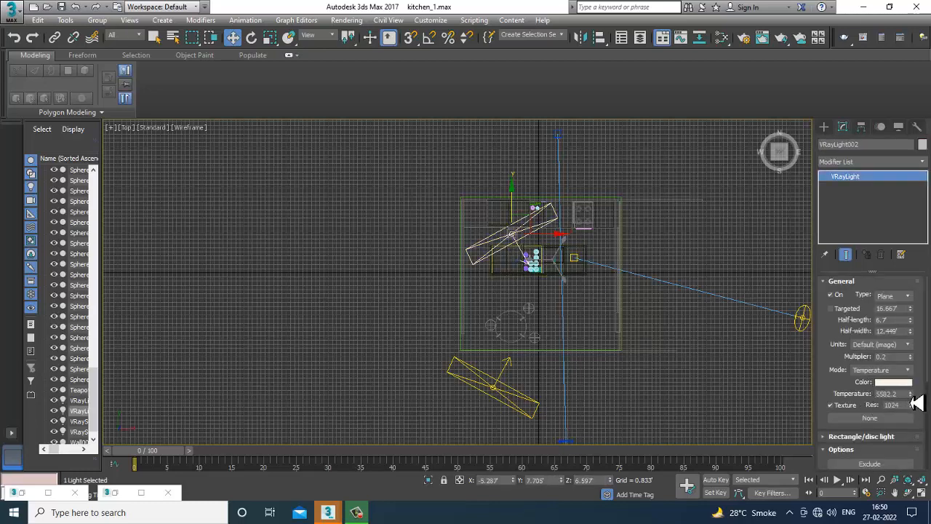
pyautogui.moveTo(917, 403)
pyautogui.mouseDown()
pyautogui.moveTo(922, 390)
pyautogui.moveTo(921, 401)
pyautogui.mouseUp()
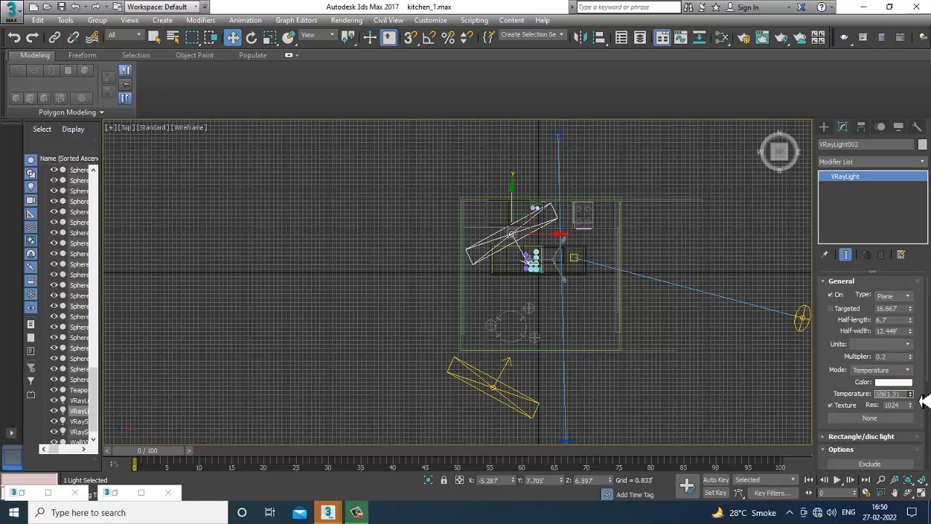
pyautogui.hotkey('alt', 'w')
pyautogui.click(633, 395)
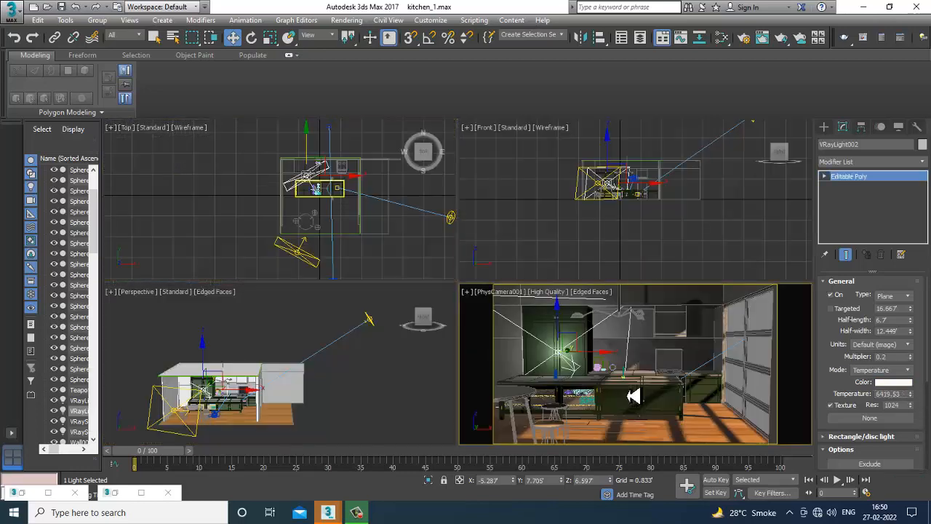
# Render the camera view, stop the render and close the frame buffer.
pyautogui.hotkey('alt', 'w')
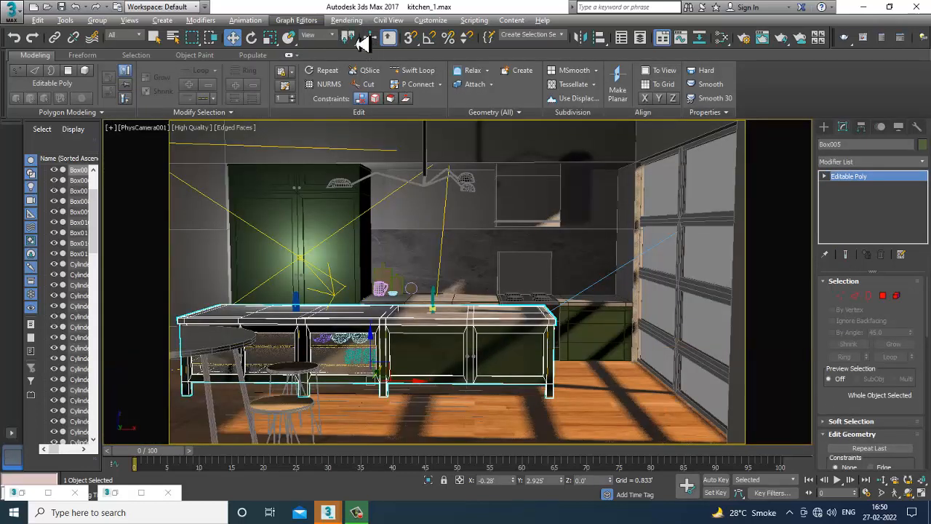
pyautogui.click(346, 19)
pyautogui.click(371, 35)
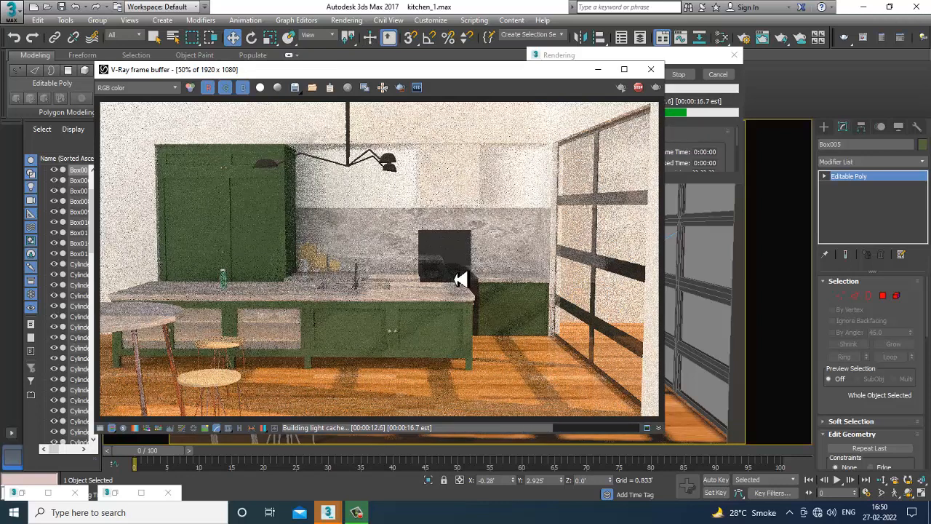
pyautogui.click(680, 76)
pyautogui.click(651, 69)
# Open the Slate Material Editor, set the Chrome material's reflect colour to white and close the editor.
pyautogui.press('m')
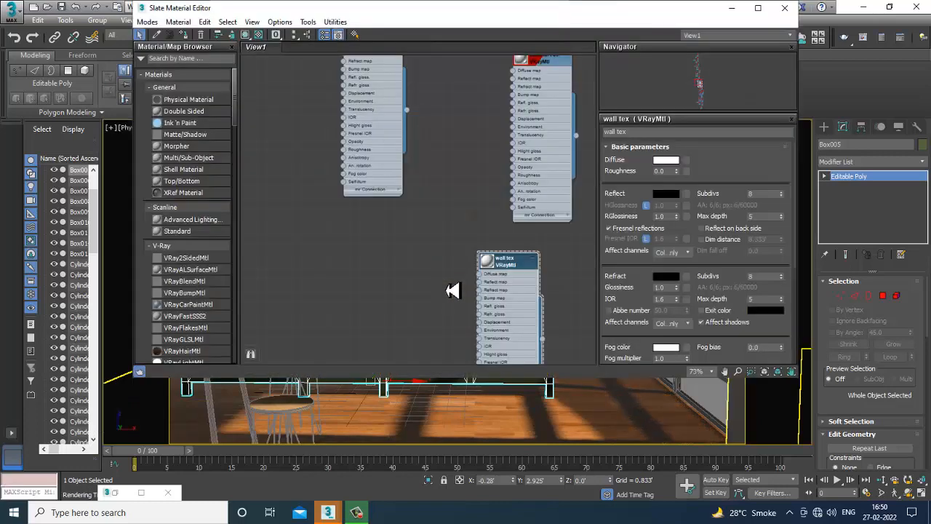
pyautogui.moveTo(453, 81); pyautogui.dragTo(445, 203, button='middle')
pyautogui.moveTo(452, 159); pyautogui.dragTo(458, 320, button='middle')
pyautogui.moveTo(454, 160); pyautogui.dragTo(458, 302, button='middle')
pyautogui.moveTo(447, 94); pyautogui.dragTo(441, 318, button='middle')
pyautogui.moveTo(459, 195); pyautogui.dragTo(484, 345, button='middle')
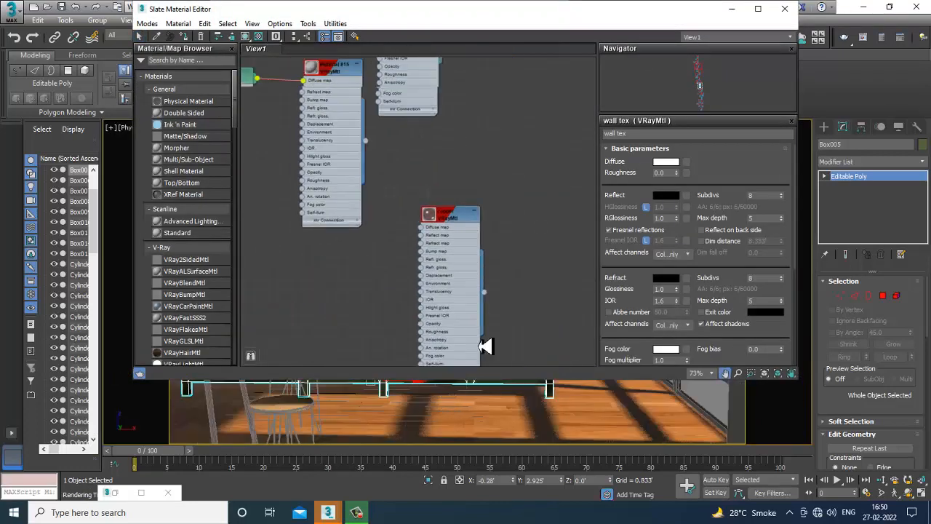
pyautogui.moveTo(442, 180); pyautogui.dragTo(456, 345, button='middle')
pyautogui.moveTo(435, 178); pyautogui.dragTo(419, 380, button='middle')
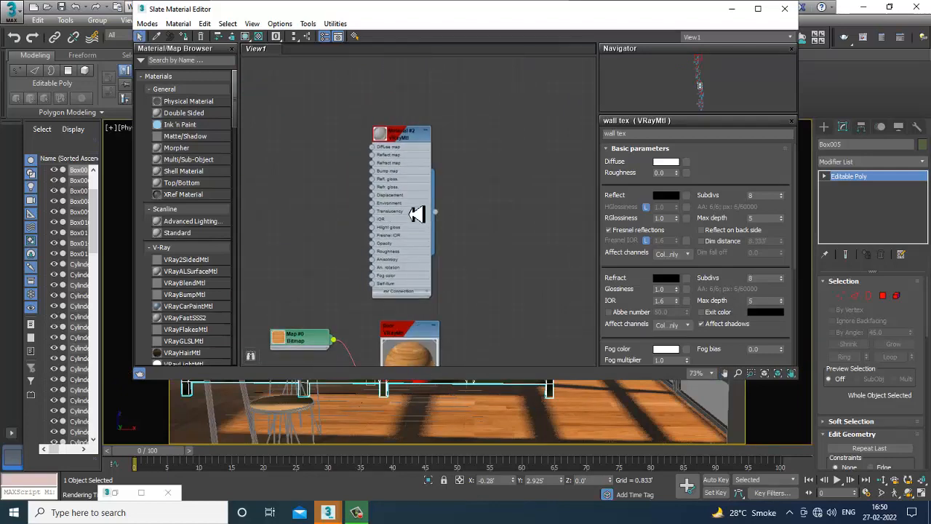
pyautogui.moveTo(444, 311); pyautogui.dragTo(459, 112, button='middle')
pyautogui.scroll(-1, 487, 321)
pyautogui.moveTo(476, 331); pyautogui.dragTo(473, 98, button='middle')
pyautogui.moveTo(463, 254); pyautogui.dragTo(443, 87, button='middle')
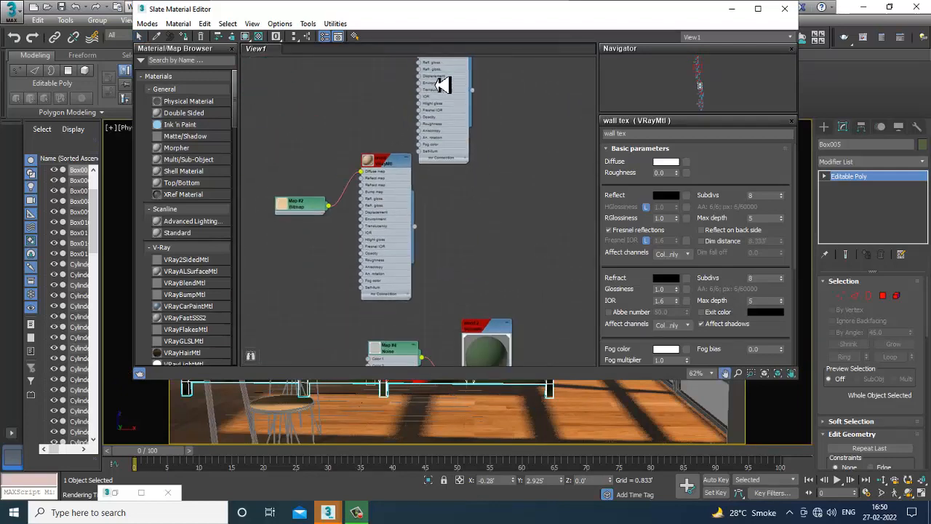
pyautogui.scroll(-1, 480, 244)
pyautogui.moveTo(480, 236); pyautogui.dragTo(466, 76, button='middle')
pyautogui.moveTo(488, 240); pyautogui.dragTo(474, 121, button='middle')
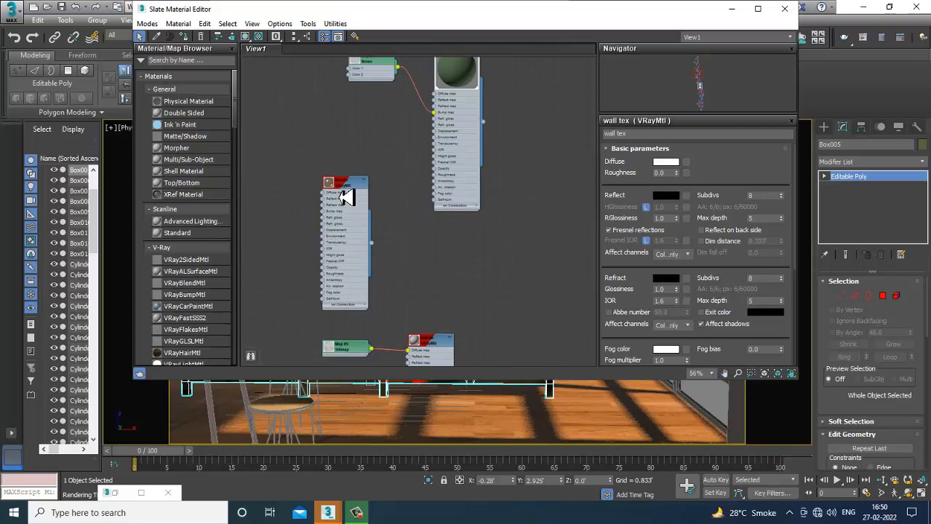
pyautogui.moveTo(510, 296); pyautogui.dragTo(505, 119, button='middle')
pyautogui.moveTo(506, 358); pyautogui.dragTo(497, 234, button='middle')
pyautogui.moveTo(493, 178); pyautogui.dragTo(485, 81, button='middle')
pyautogui.moveTo(518, 287); pyautogui.dragTo(487, 94, button='middle')
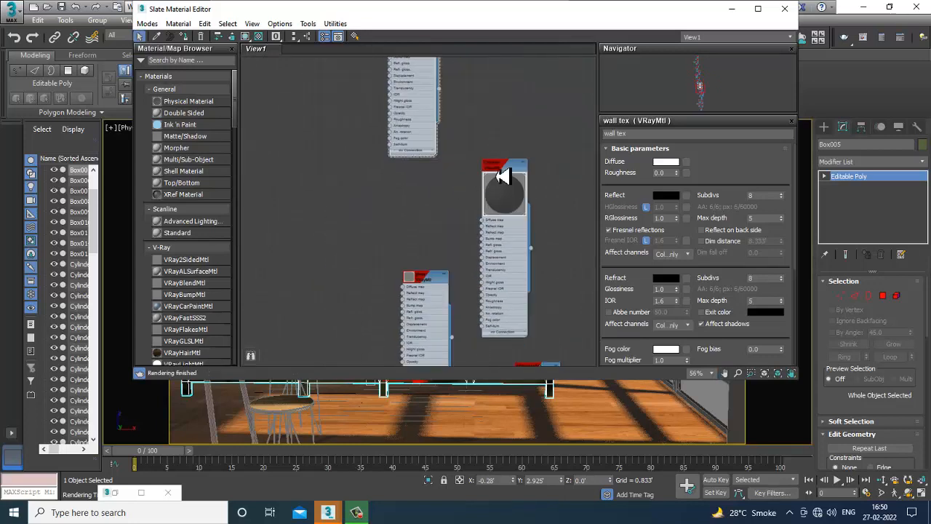
pyautogui.doubleClick(504, 171)
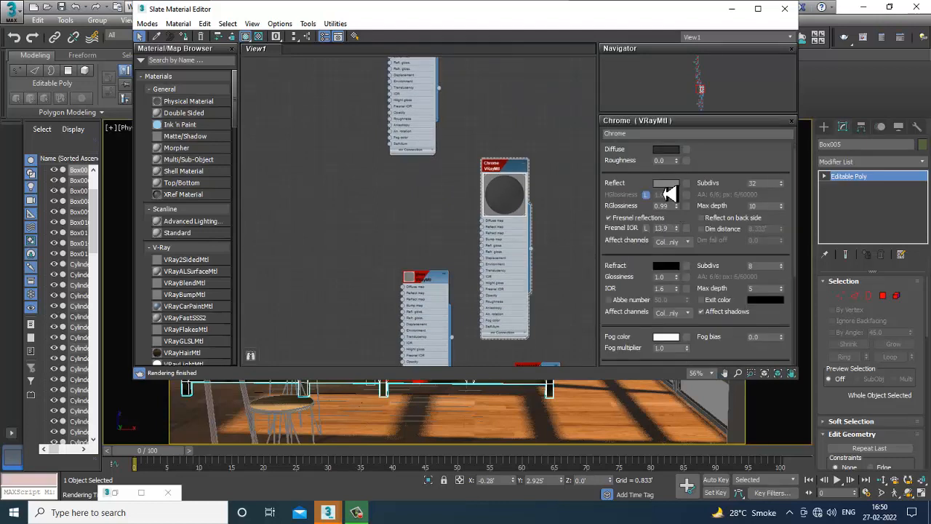
pyautogui.click(667, 184)
pyautogui.moveTo(347, 106); pyautogui.dragTo(351, 168)
pyautogui.click(431, 178)
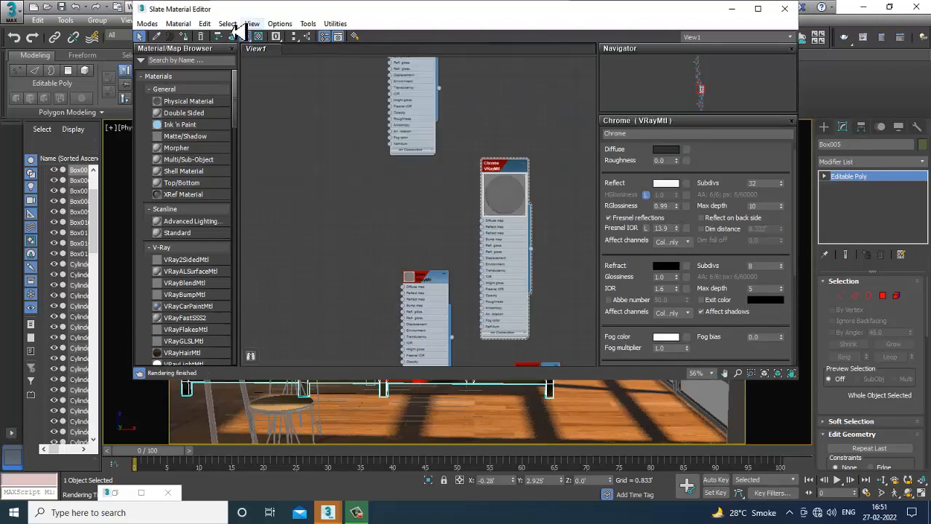
pyautogui.click(785, 9)
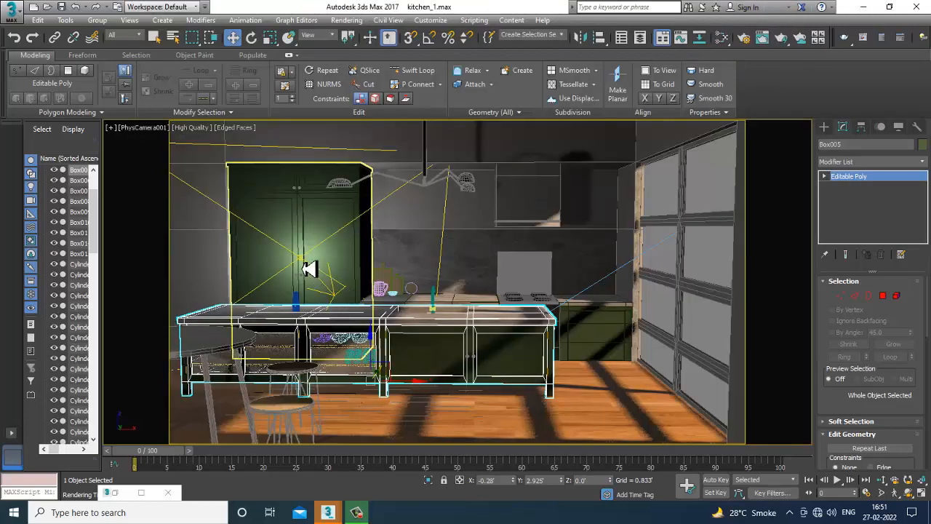
# Select the copied light and change its type to Dome.
pyautogui.click(308, 269)
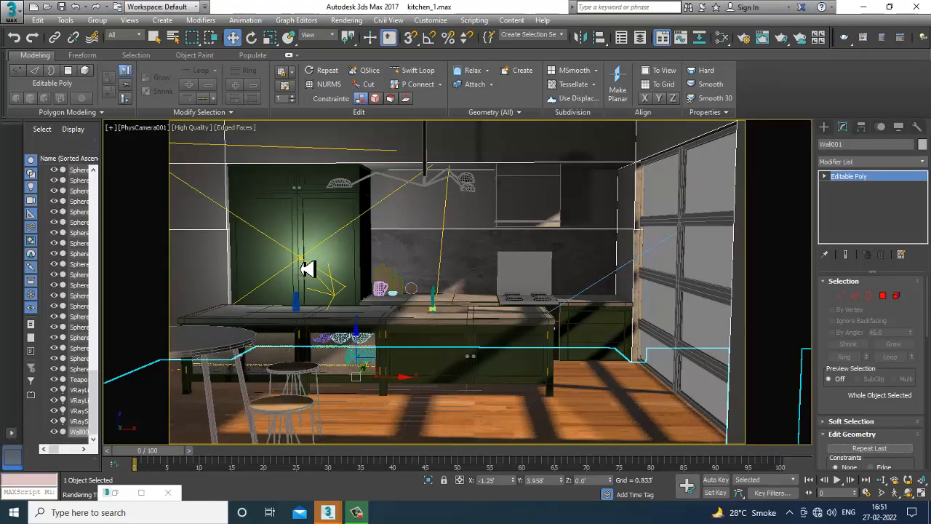
pyautogui.click(308, 269)
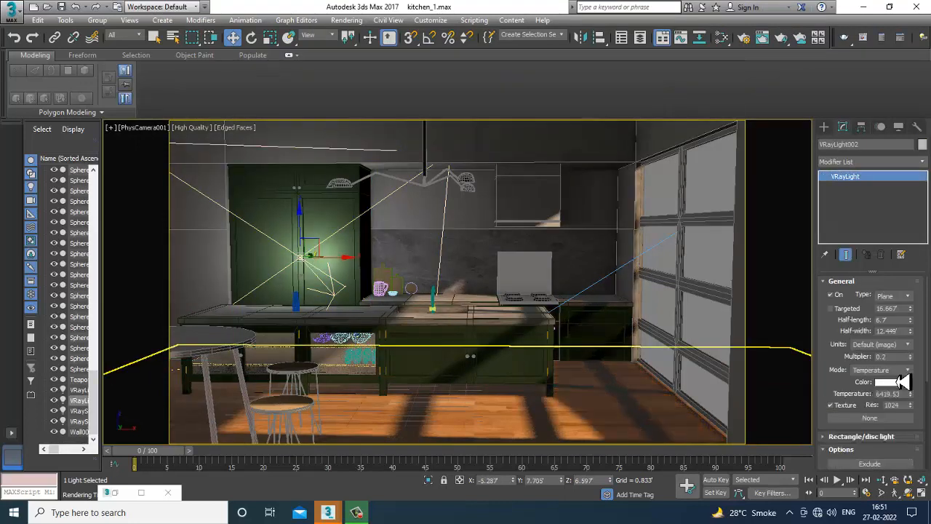
pyautogui.click(902, 295)
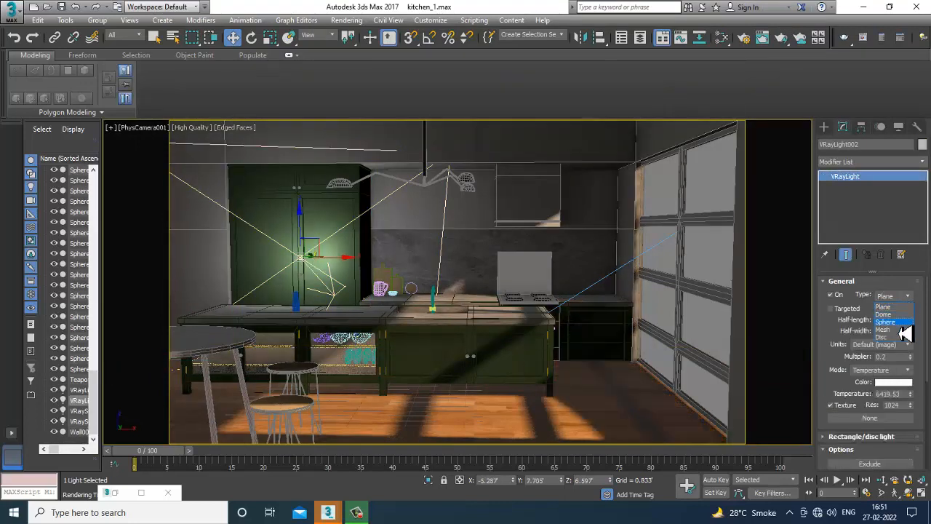
pyautogui.click(888, 314)
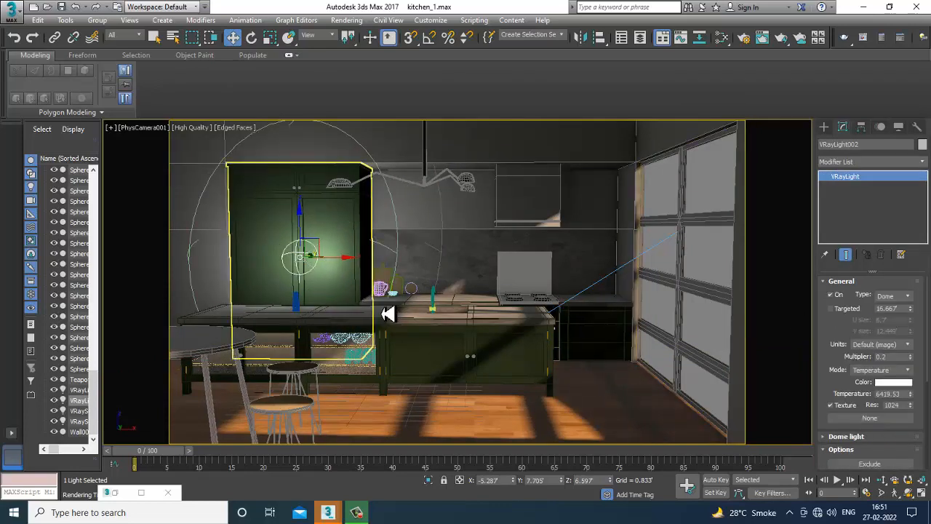
# Rotate the dome light in the perspective view so it stands upright over the kitchen.
pyautogui.hotkey('alt', 'w')
pyautogui.middleClick(357, 362)
pyautogui.hotkey('alt', 'w')
pyautogui.keyDown('alt'); pyautogui.moveTo(347, 341); pyautogui.dragTo(374, 297, button='middle'); pyautogui.keyUp('alt')
pyautogui.press('F3')
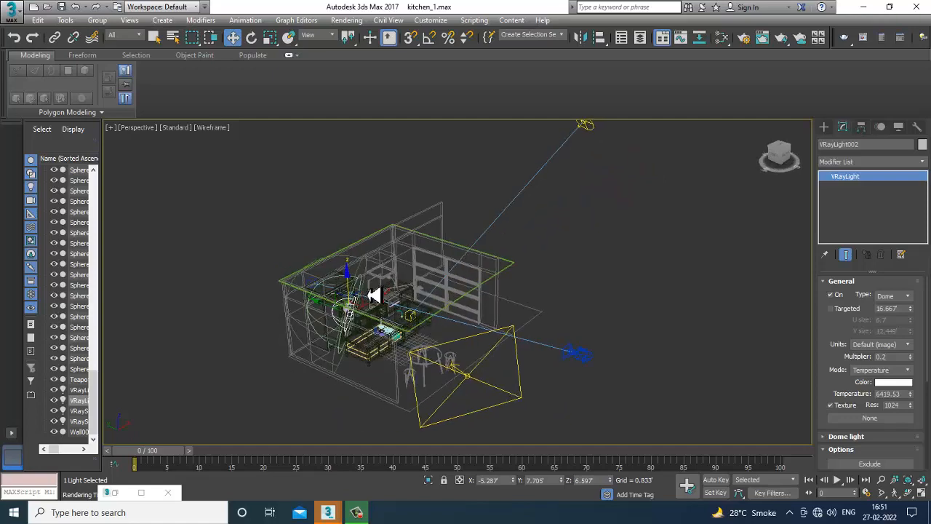
pyautogui.scroll(2, 364, 312)
pyautogui.press('e')
pyautogui.moveTo(362, 314); pyautogui.dragTo(427, 365)
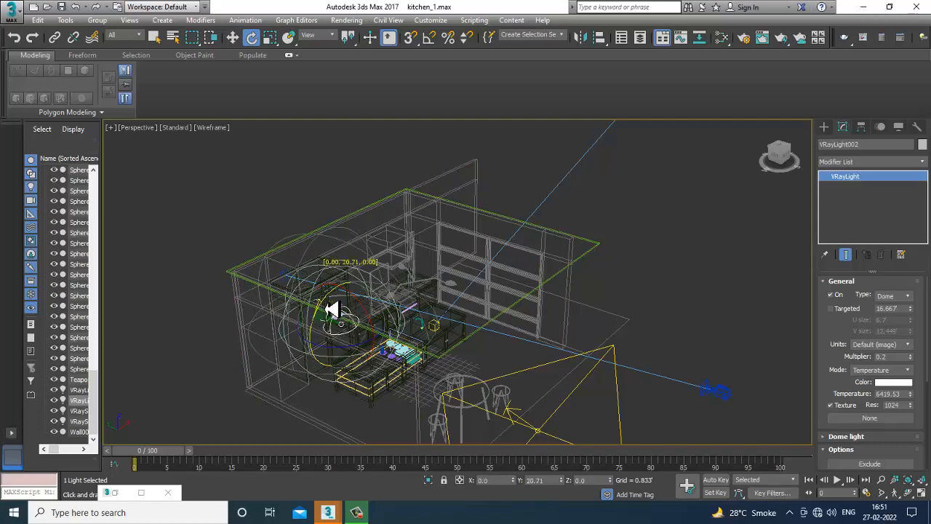
pyautogui.keyDown('alt'); pyautogui.moveTo(328, 308); pyautogui.dragTo(405, 339, button='middle'); pyautogui.keyUp('alt')
pyautogui.press('w')
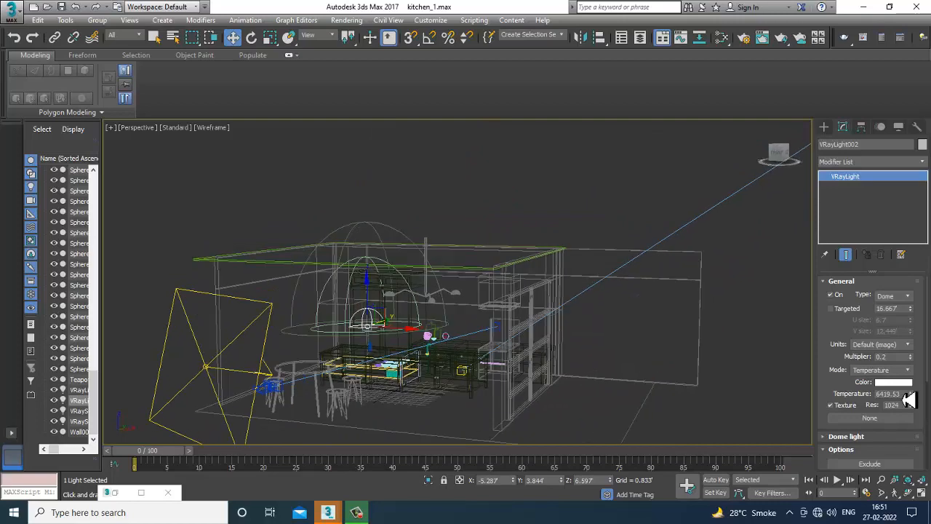
# Reposition the dome light upward inside the kitchen above the island, checking its placement in the camera view.
pyautogui.moveTo(834, 411); pyautogui.dragTo(820, 187)
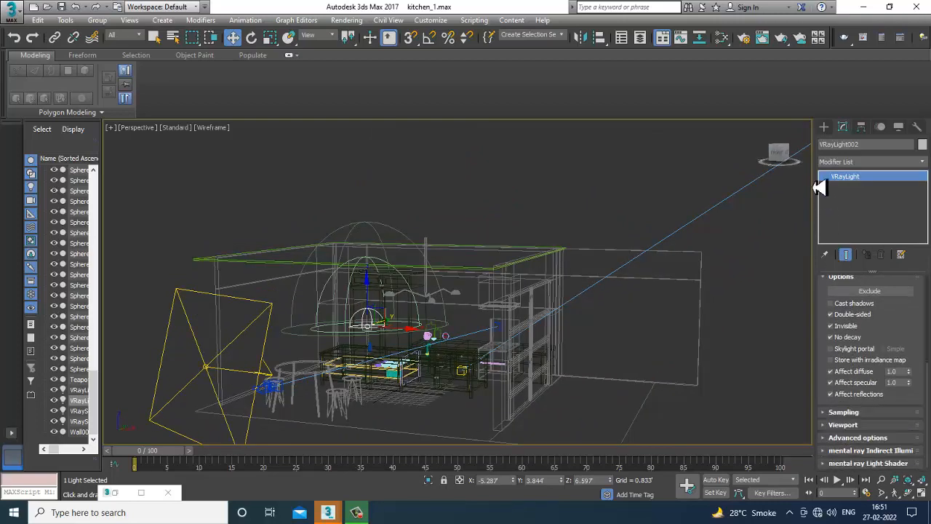
pyautogui.click(858, 437)
pyautogui.click(876, 438)
pyautogui.keyDown('alt'); pyautogui.moveTo(443, 328); pyautogui.dragTo(369, 316, button='middle'); pyautogui.keyUp('alt')
pyautogui.press('r')
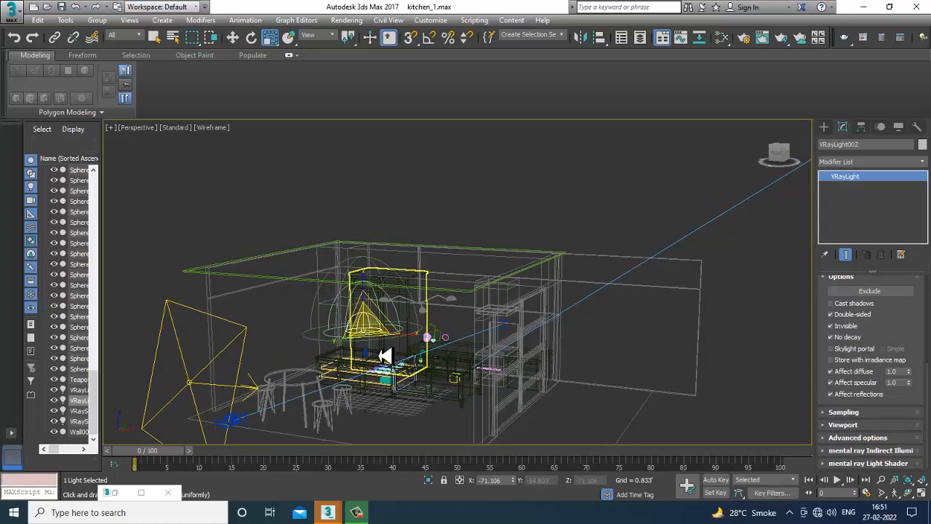
pyautogui.press('w')
pyautogui.press('F3')
pyautogui.moveTo(386, 355)
pyautogui.keyDown('alt'); pyautogui.mouseDown(button='middle')
pyautogui.moveTo(408, 308)
pyautogui.moveTo(376, 304)
pyautogui.mouseUp(button='middle'); pyautogui.keyUp('alt')
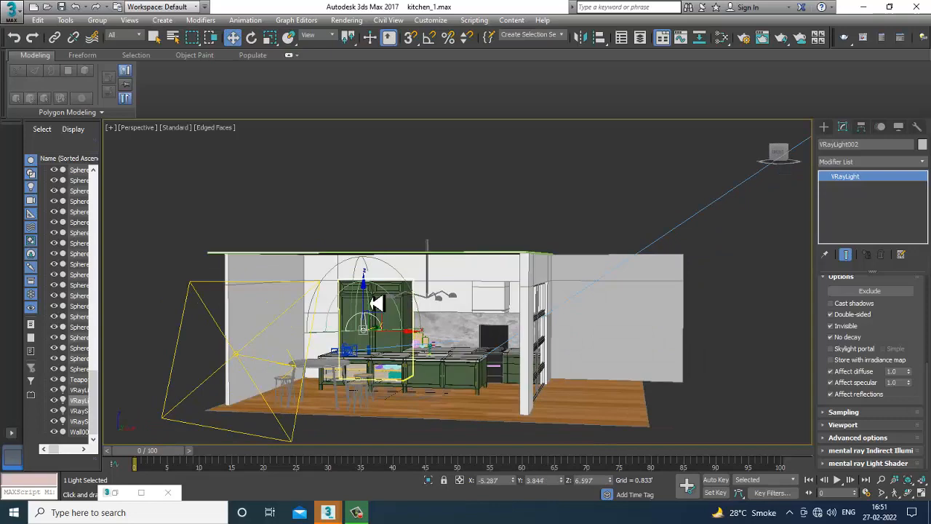
pyautogui.press('c')
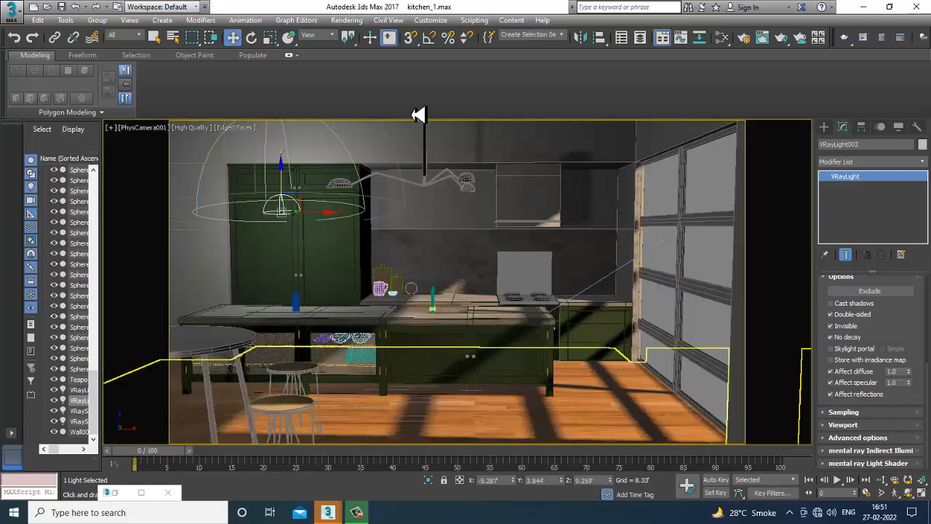
pyautogui.press('F3')
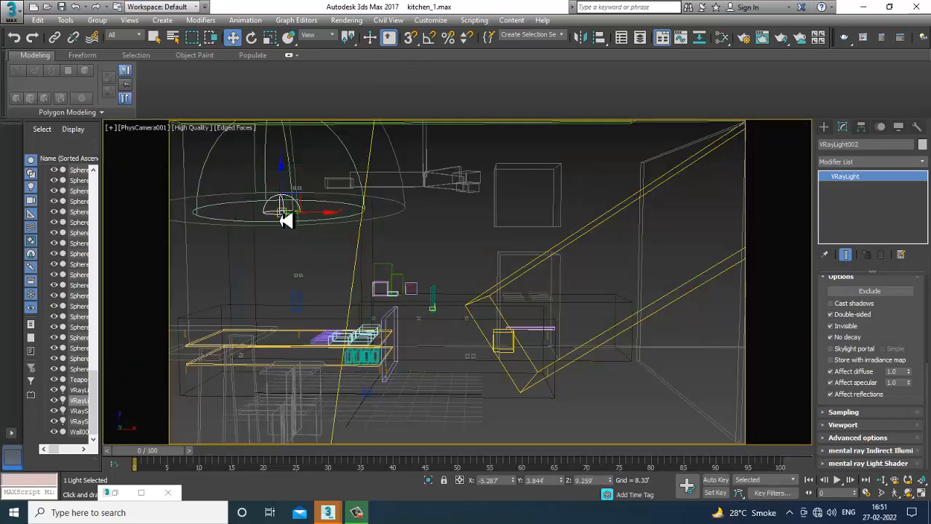
pyautogui.moveTo(296, 225); pyautogui.dragTo(299, 235)
pyautogui.press('F3')
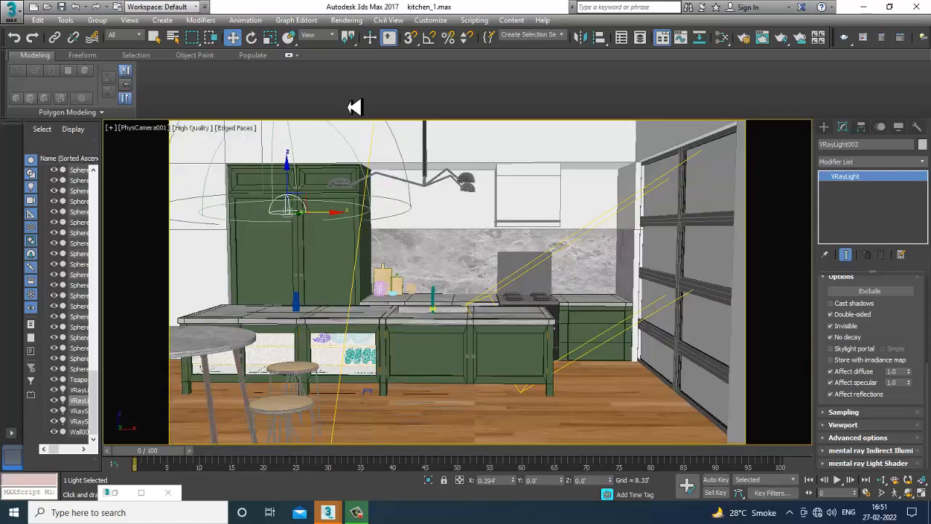
# Render the camera view and close the frame buffer.
pyautogui.click(359, 22)
pyautogui.click(385, 36)
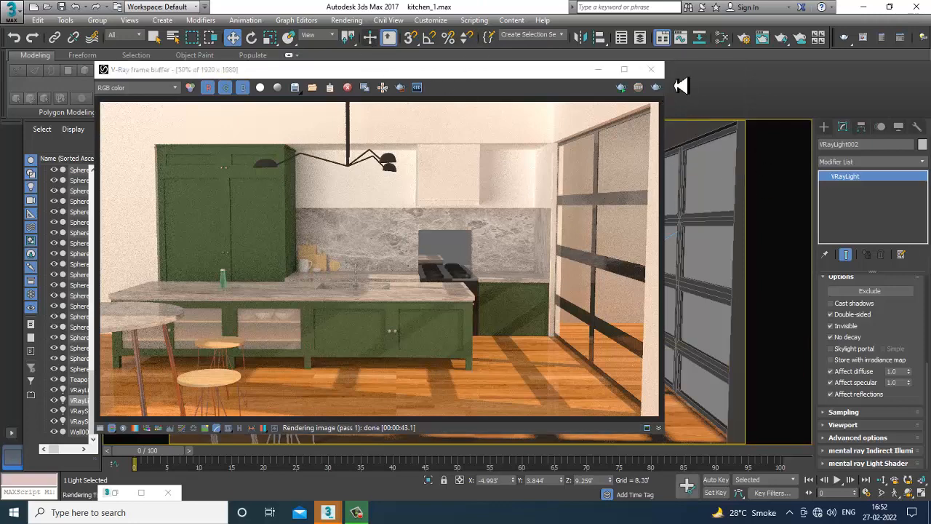
pyautogui.click(651, 69)
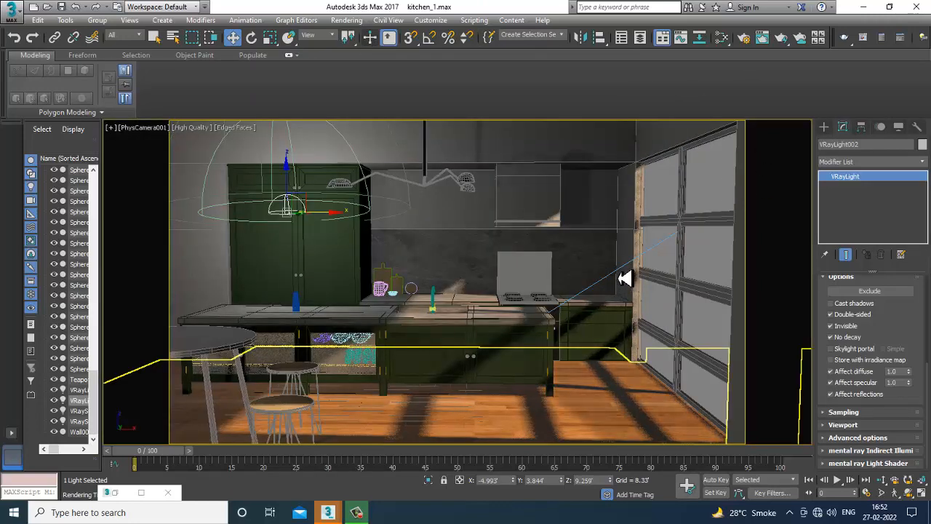
# Select the VRaySun and darken its filter colour by lowering its value.
pyautogui.press('p')
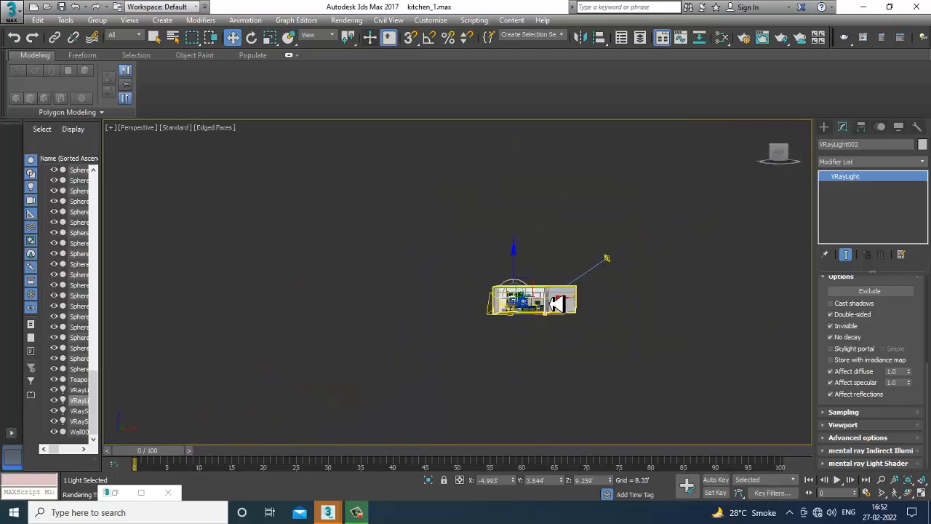
pyautogui.click(612, 263)
pyautogui.scroll(5, 585, 311)
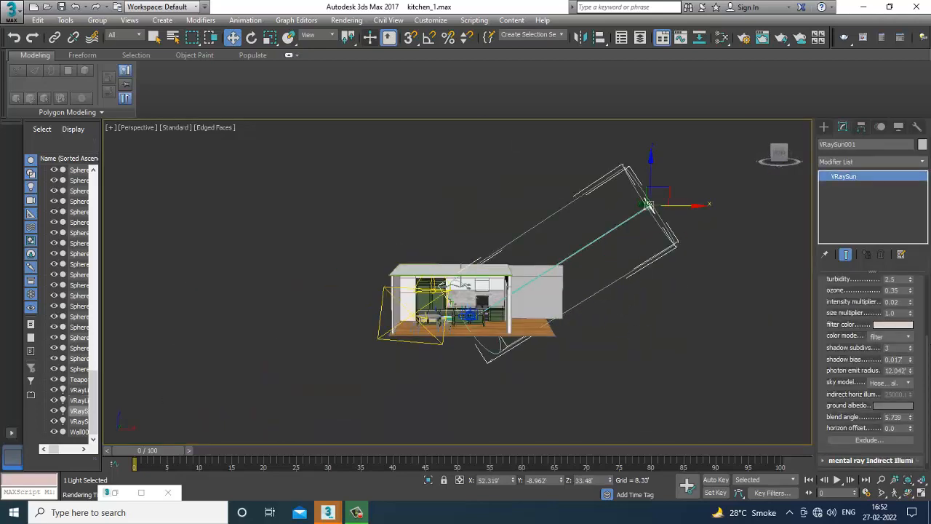
pyautogui.click(910, 326)
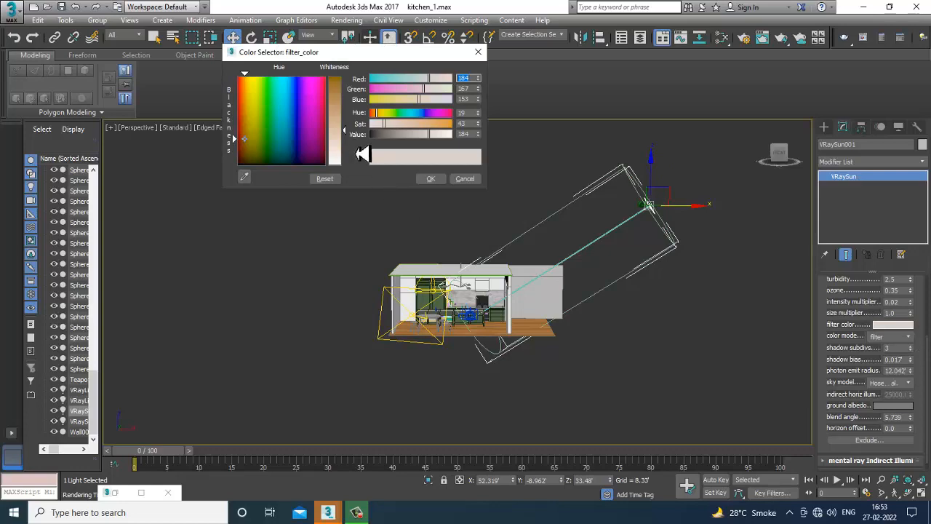
pyautogui.moveTo(348, 140); pyautogui.dragTo(348, 153)
pyautogui.click(433, 180)
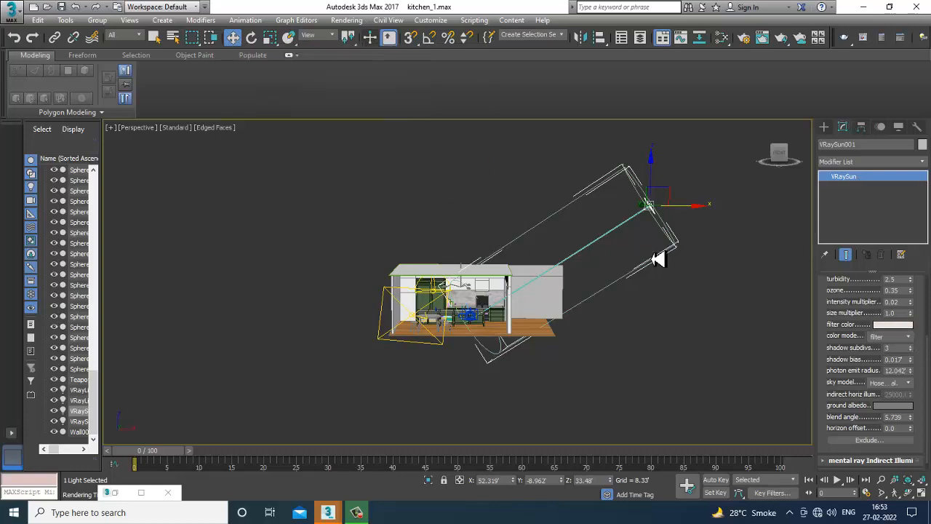
# Deselect everything, render the camera view again and close the frame buffer.
pyautogui.click(652, 259)
pyautogui.press('c')
pyautogui.click(352, 38)
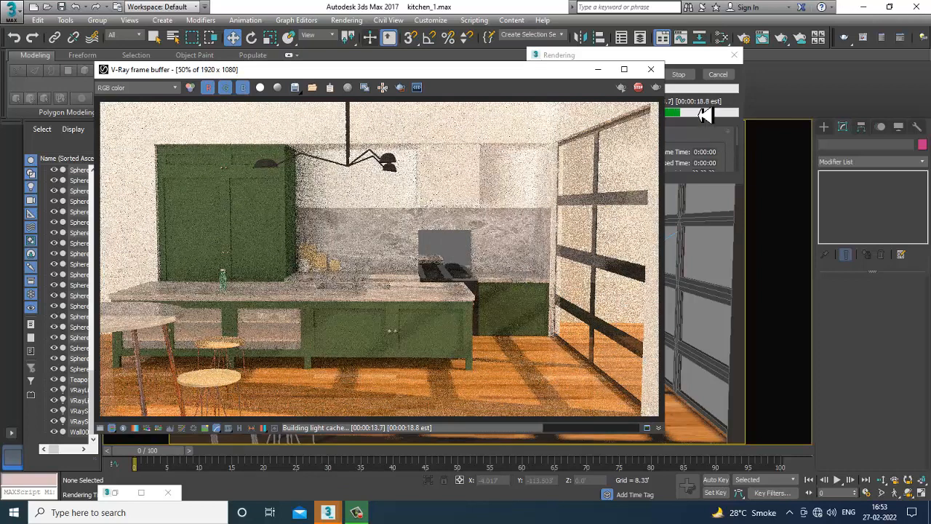
pyautogui.click(660, 73)
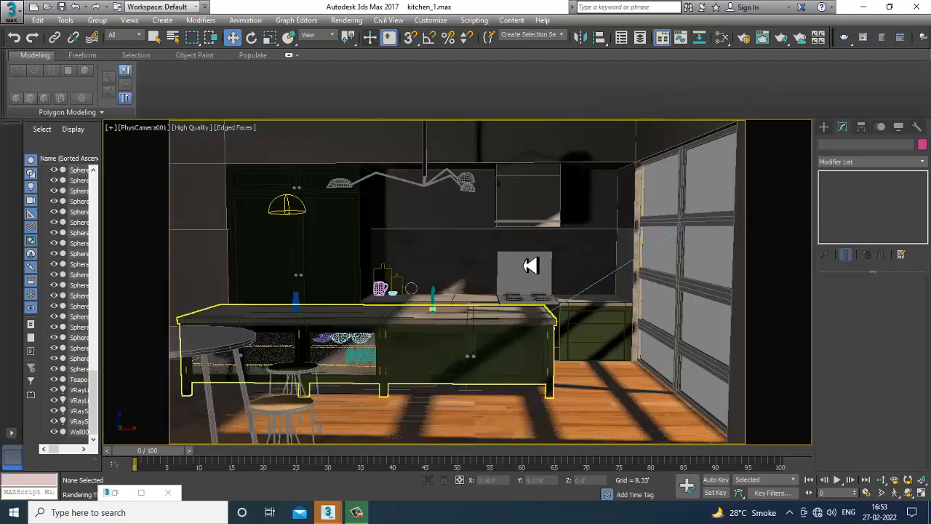
# Select the box near the stove and move it downward in the perspective view, returning to the camera view.
pyautogui.click(530, 266)
pyautogui.press('p')
pyautogui.scroll(-8, 559, 291)
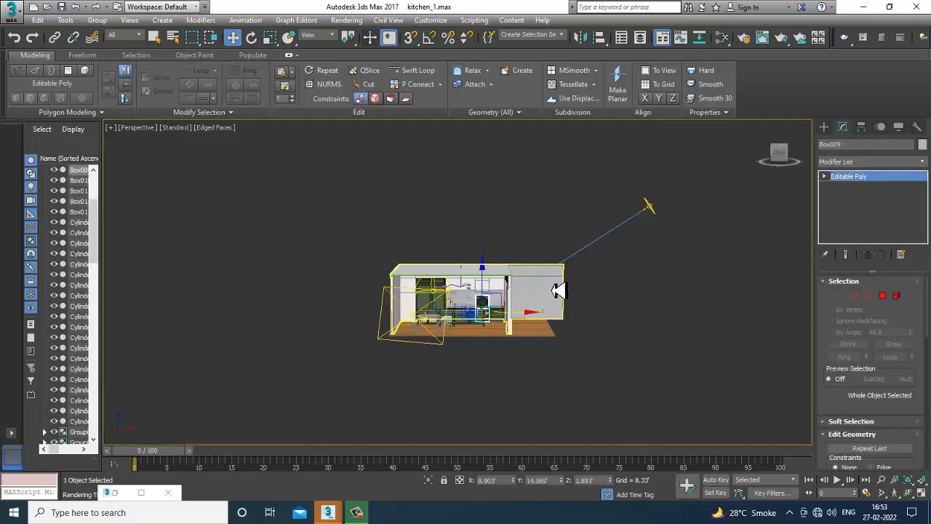
pyautogui.scroll(10, 559, 290)
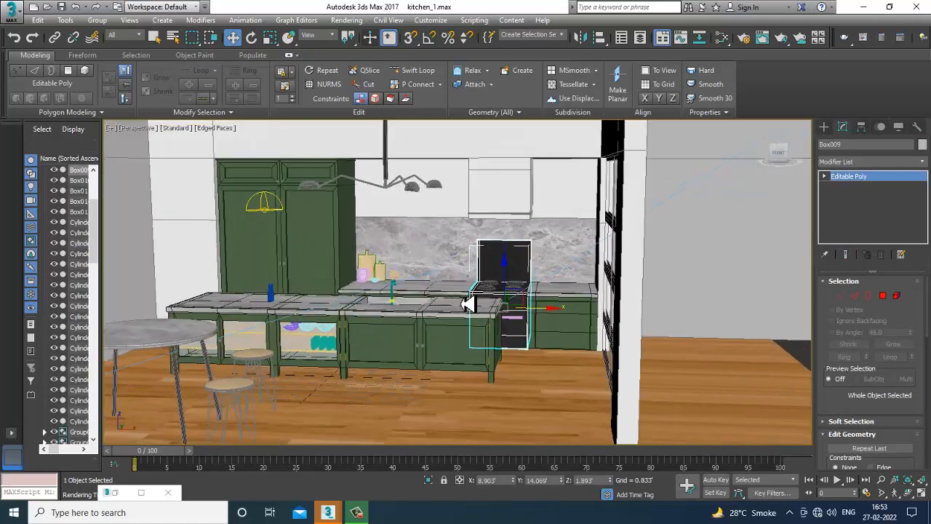
pyautogui.scroll(-5, 462, 305)
pyautogui.keyDown('alt'); pyautogui.moveTo(505, 311); pyautogui.dragTo(528, 374, button='middle'); pyautogui.keyUp('alt')
pyautogui.scroll(-4, 501, 320)
pyautogui.scroll(4, 507, 321)
pyautogui.press('c')
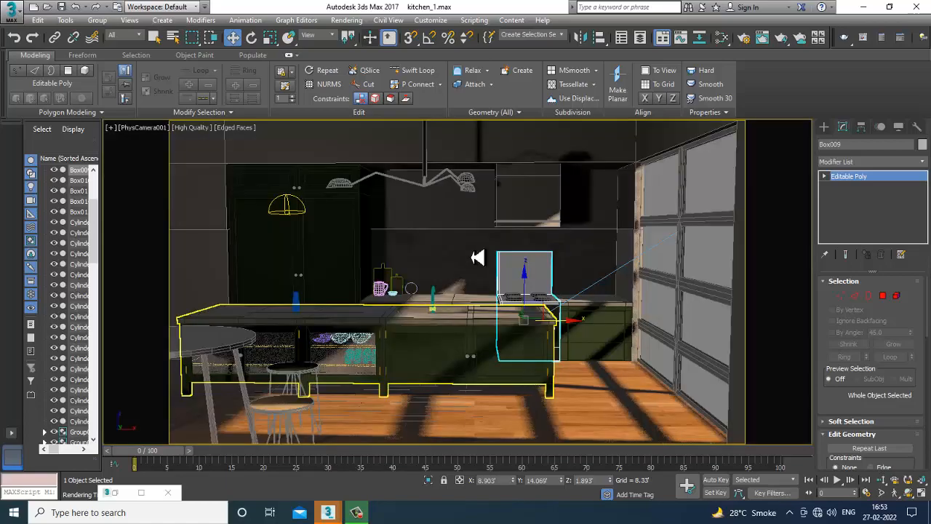
# Render the camera view and move the frame buffer window aside.
pyautogui.click(361, 21)
pyautogui.click(374, 33)
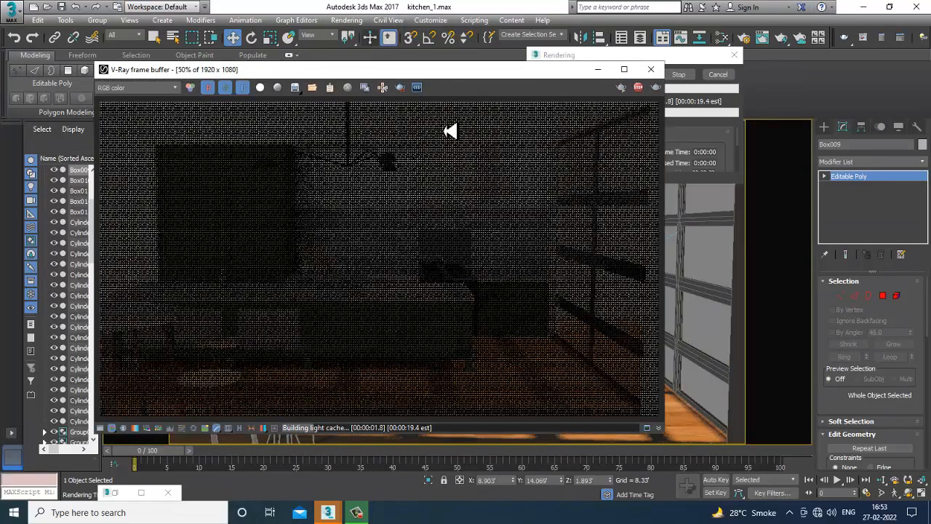
pyautogui.moveTo(477, 85); pyautogui.dragTo(353, 84)
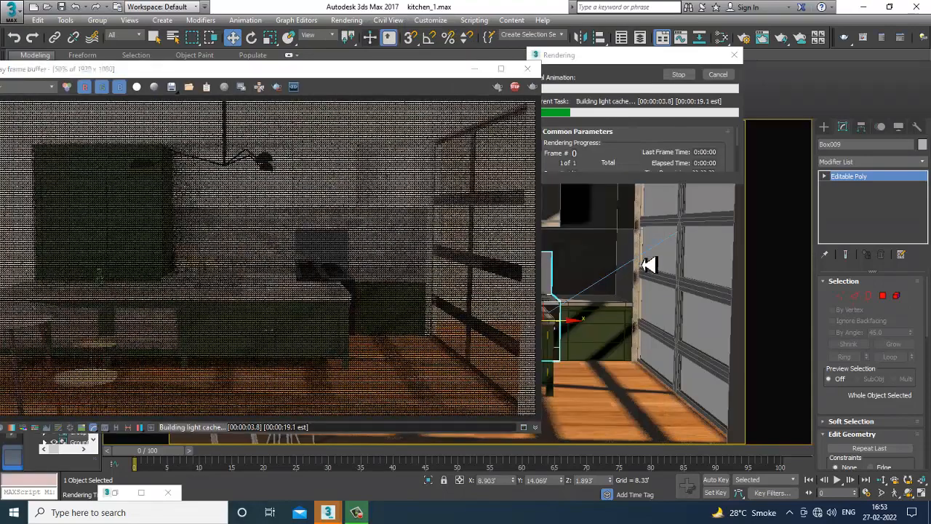